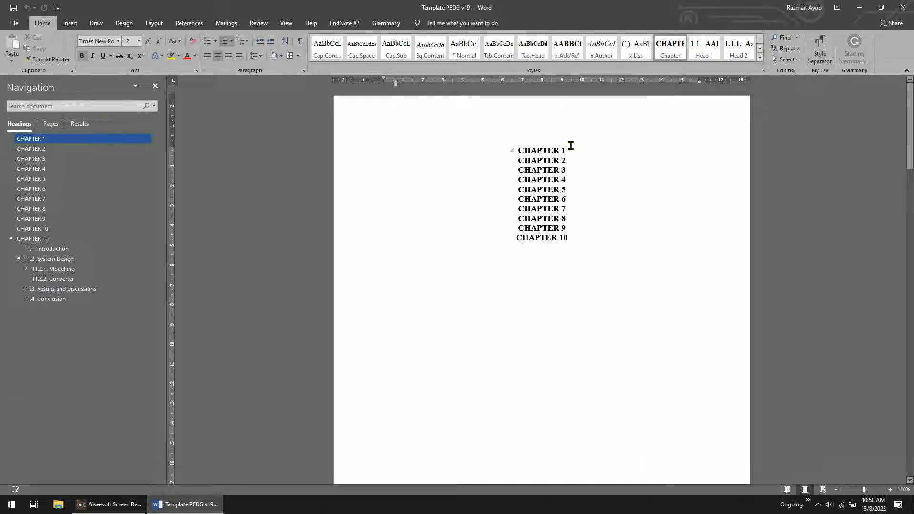
# Examine the list of chapter headings on the first page and the Chapter 11 title and introduction.
pyautogui.scroll(-12, 571, 145)
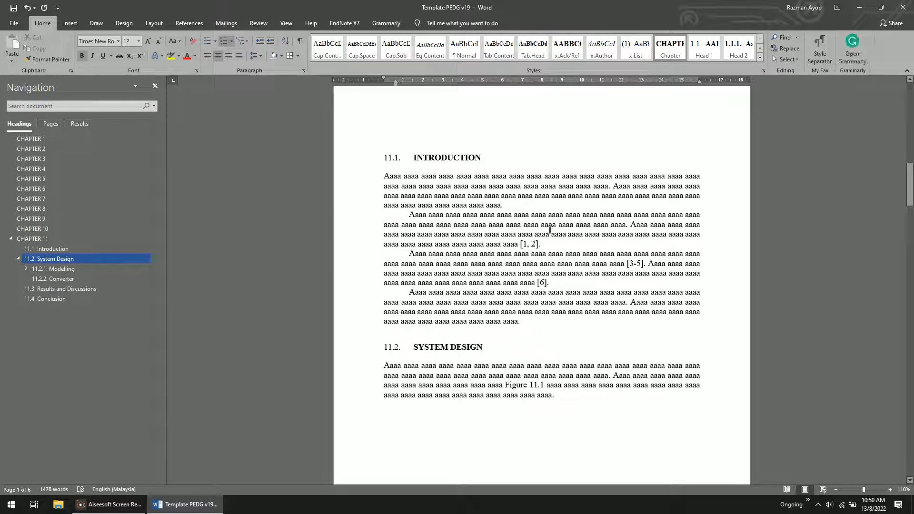
pyautogui.scroll(15, 550, 230)
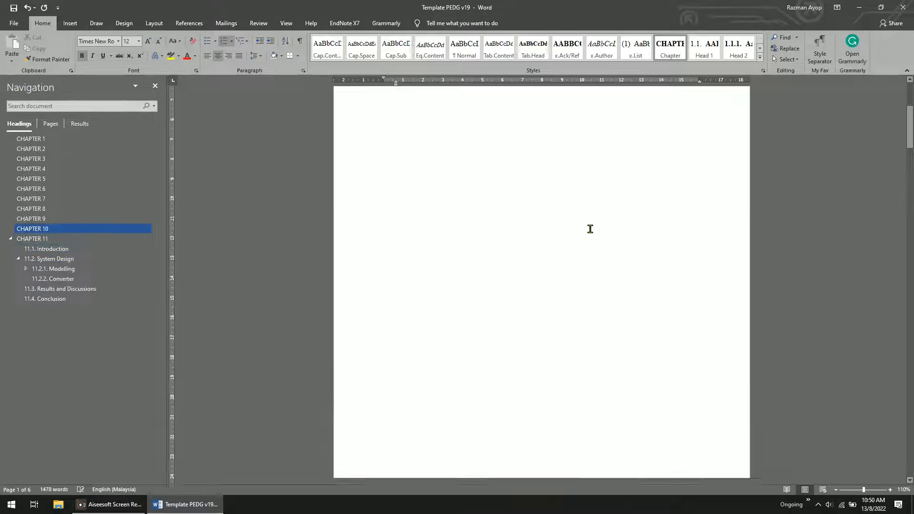
pyautogui.scroll(3, 618, 200)
pyautogui.scroll(-15, 547, 262)
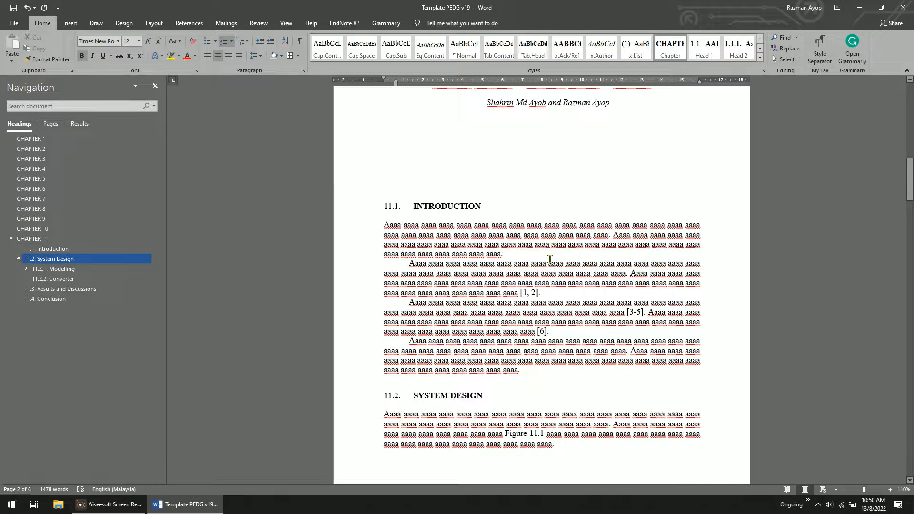
pyautogui.scroll(5, 488, 306)
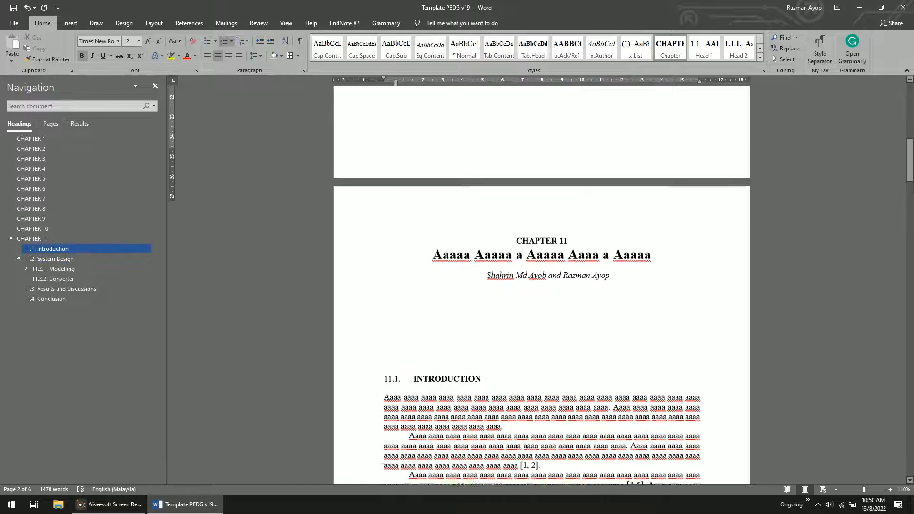
pyautogui.scroll(3, 520, 303)
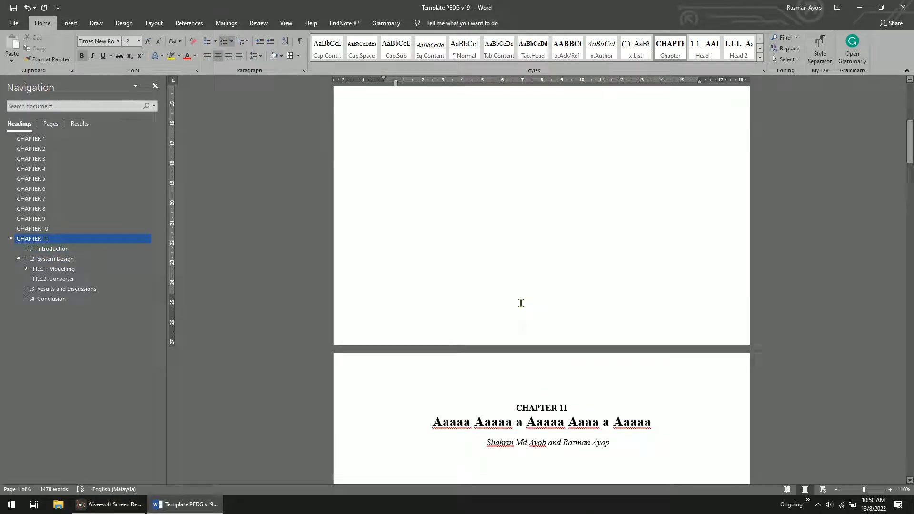
pyautogui.scroll(6, 517, 245)
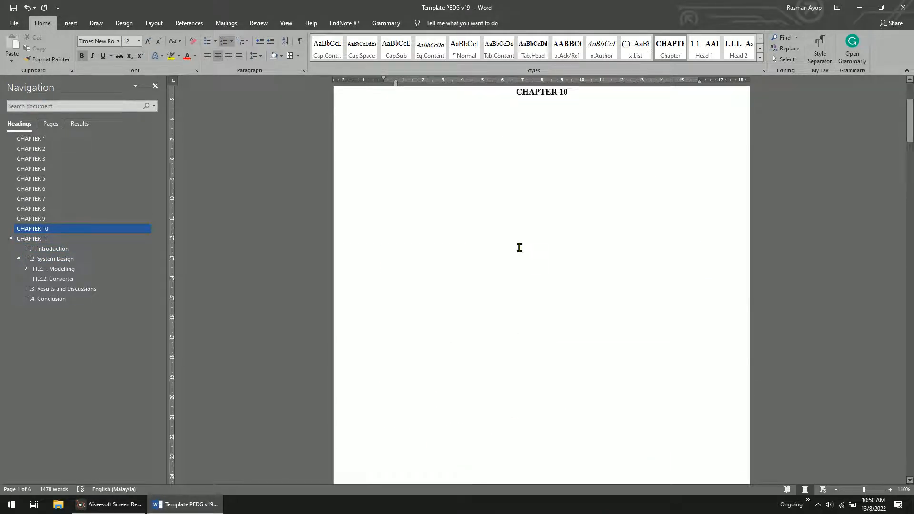
pyautogui.scroll(-5, 517, 246)
pyautogui.scroll(2, 758, 118)
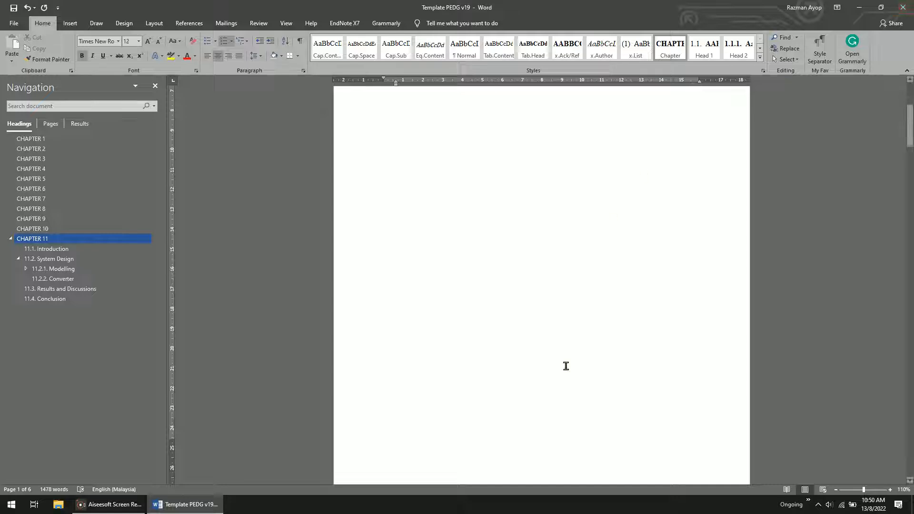
pyautogui.click(584, 502)
pyautogui.scroll(10, 595, 300)
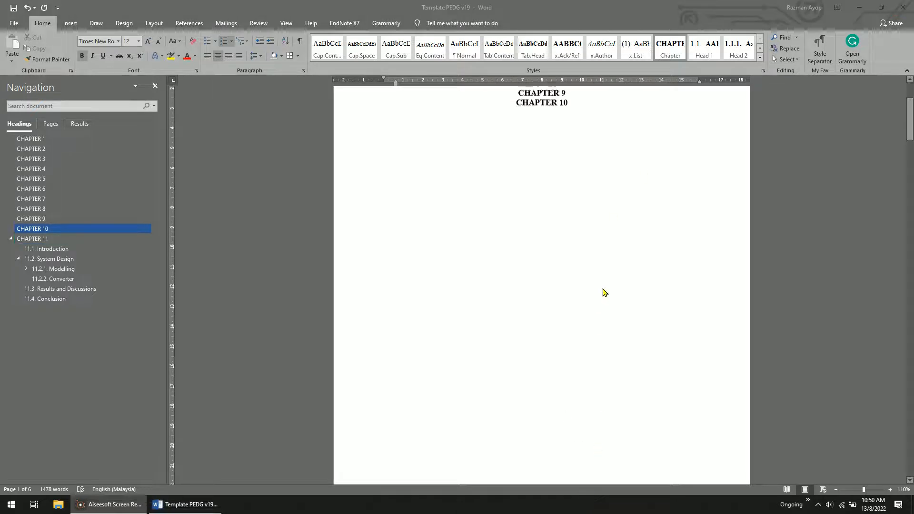
pyautogui.scroll(-10, 565, 316)
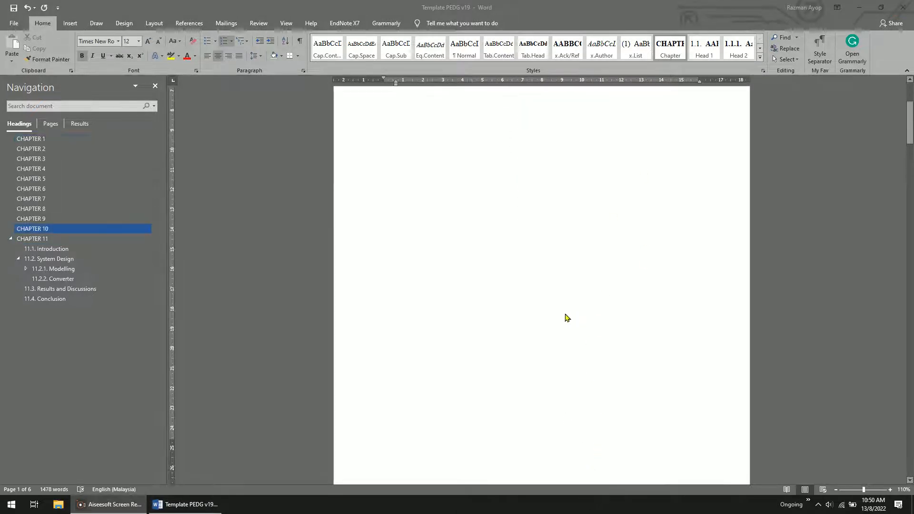
pyautogui.click(557, 300)
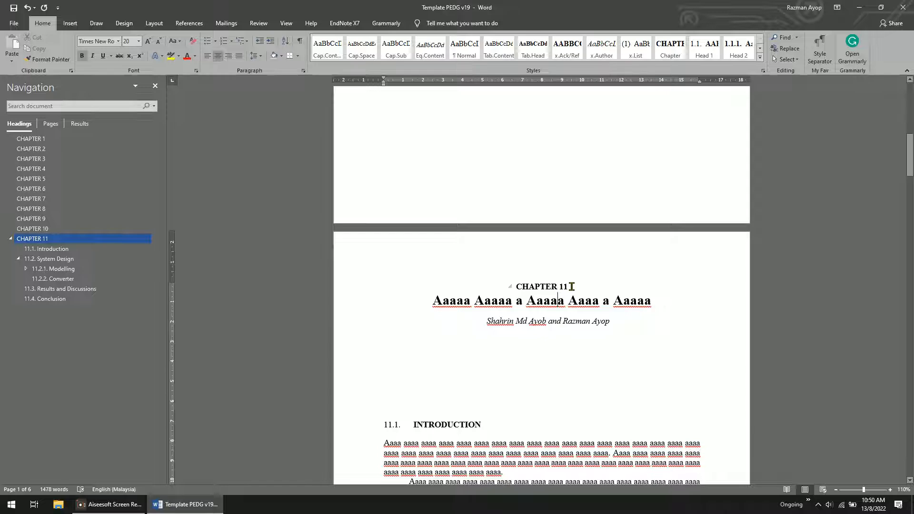
pyautogui.click(555, 287)
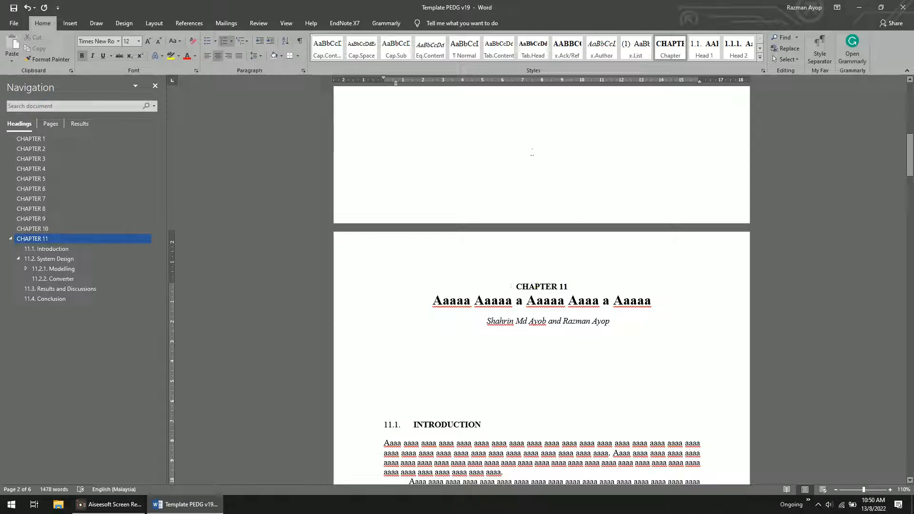
# Delete the Chapter 8, Chapter 9 and Chapter 10 headings from the list on the first page.
pyautogui.scroll(8, 629, 200)
pyautogui.scroll(3, 629, 202)
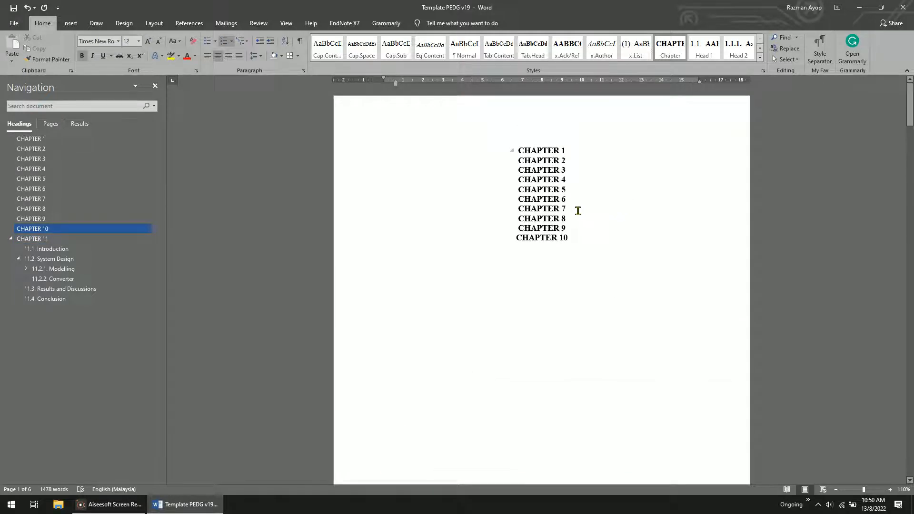
pyautogui.moveTo(567, 237); pyautogui.dragTo(517, 210)
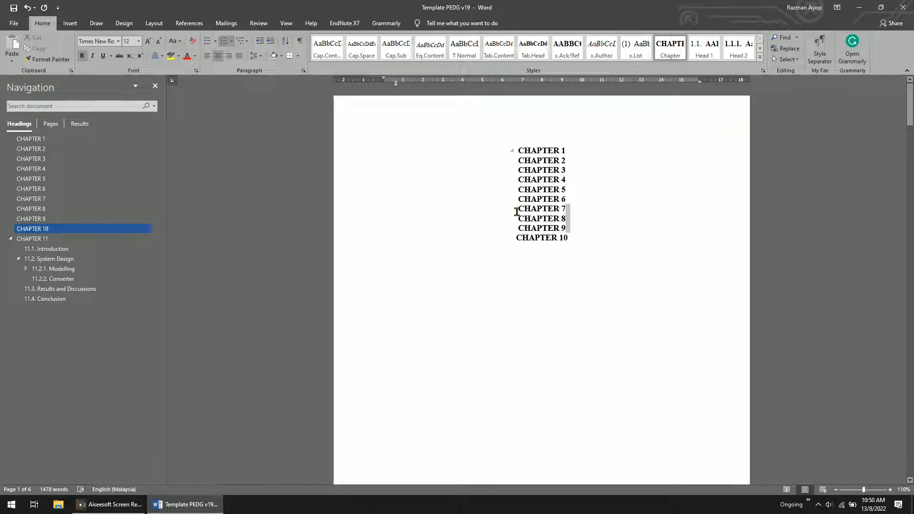
pyautogui.click(576, 239)
pyautogui.moveTo(576, 238); pyautogui.dragTo(566, 209)
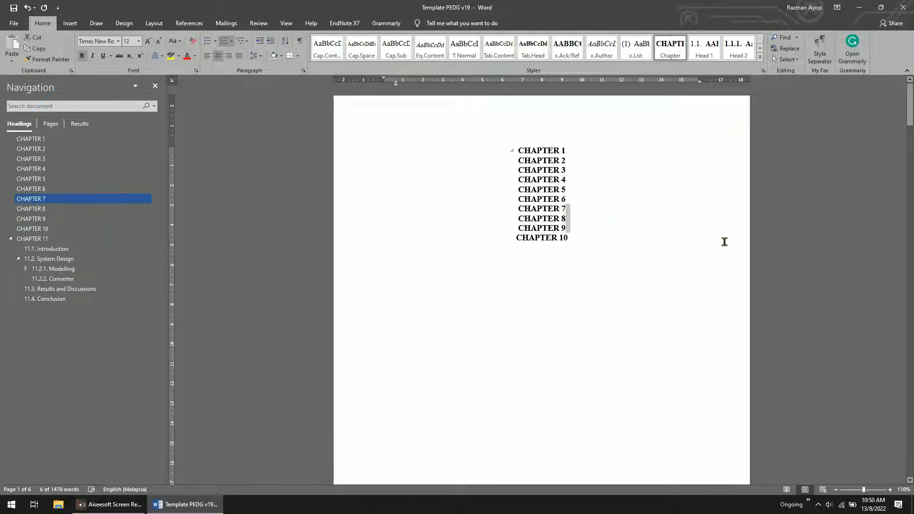
pyautogui.press('Delete')
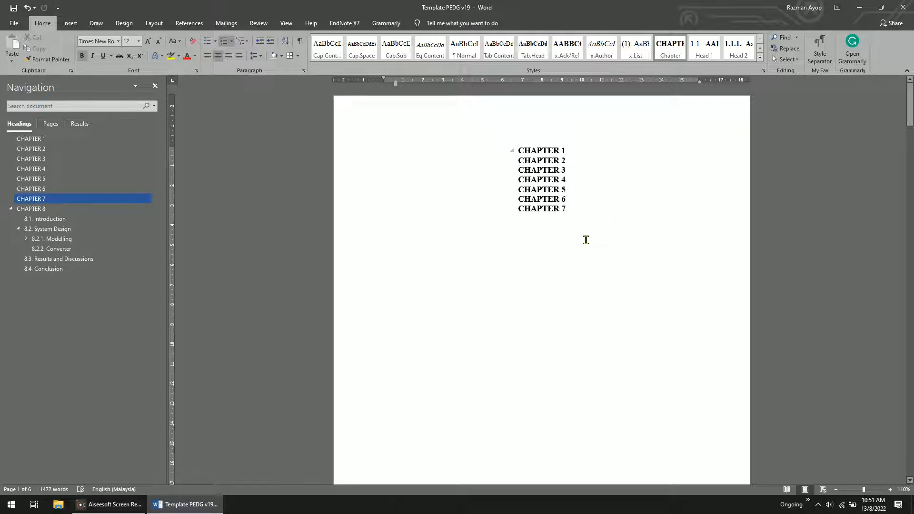
# Remove the Chapter 7 heading from the first page so that the list ends at Chapter 6.
pyautogui.moveTo(551, 209); pyautogui.dragTo(493, 204)
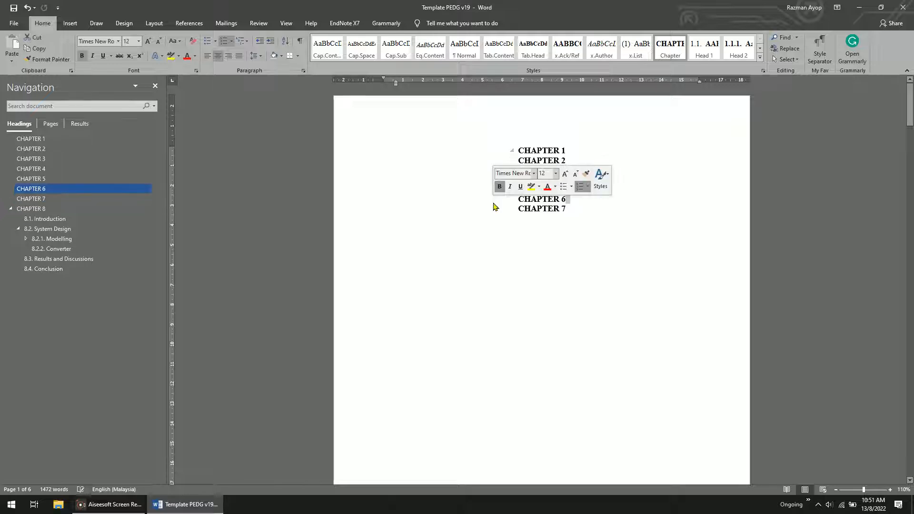
pyautogui.click(574, 207)
pyautogui.press('BackSpace')
pyautogui.press('BackSpace')
pyautogui.press('BackSpace')
pyautogui.press('BackSpace')
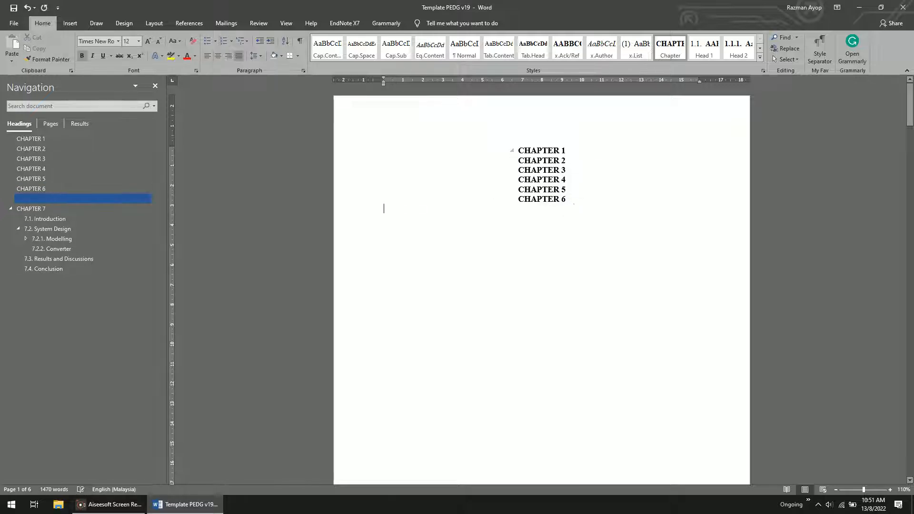
# Update all fields in the entire document to refresh the chapter, heading, figure and table numbers.
pyautogui.scroll(-10, 598, 216)
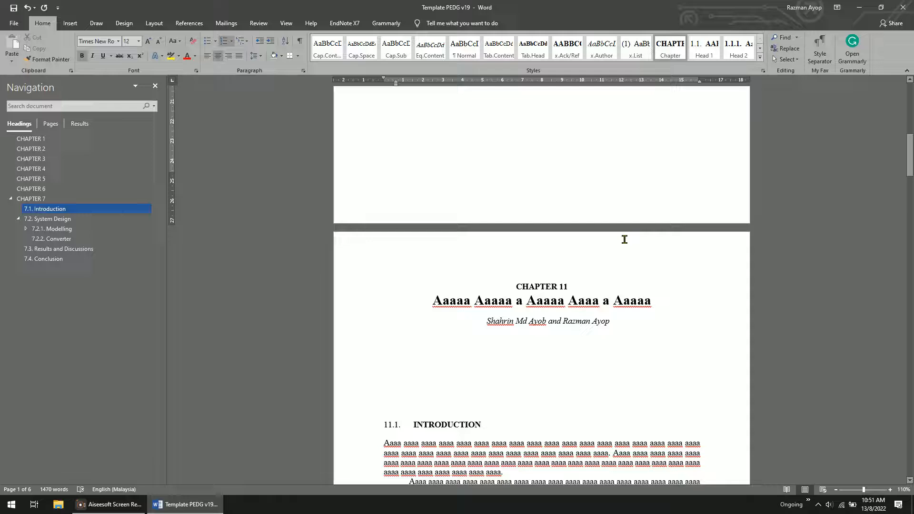
pyautogui.scroll(-3, 624, 240)
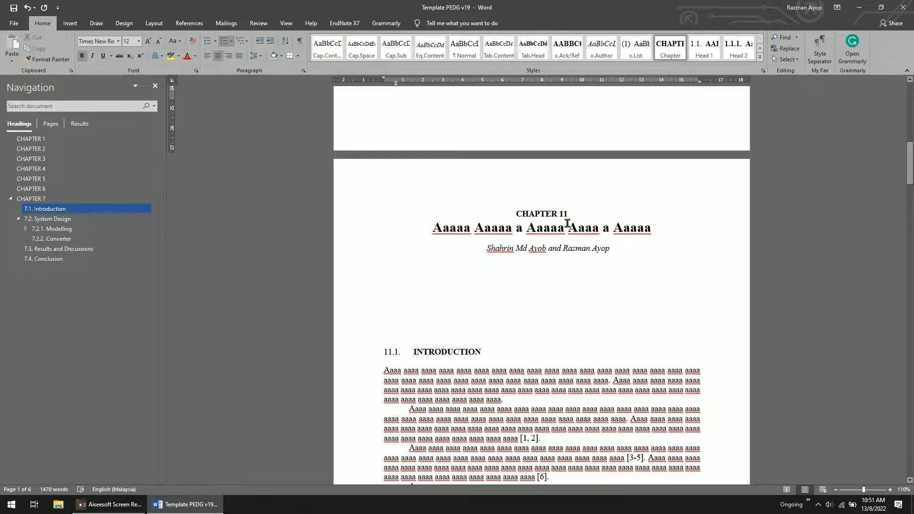
pyautogui.scroll(-15, 568, 223)
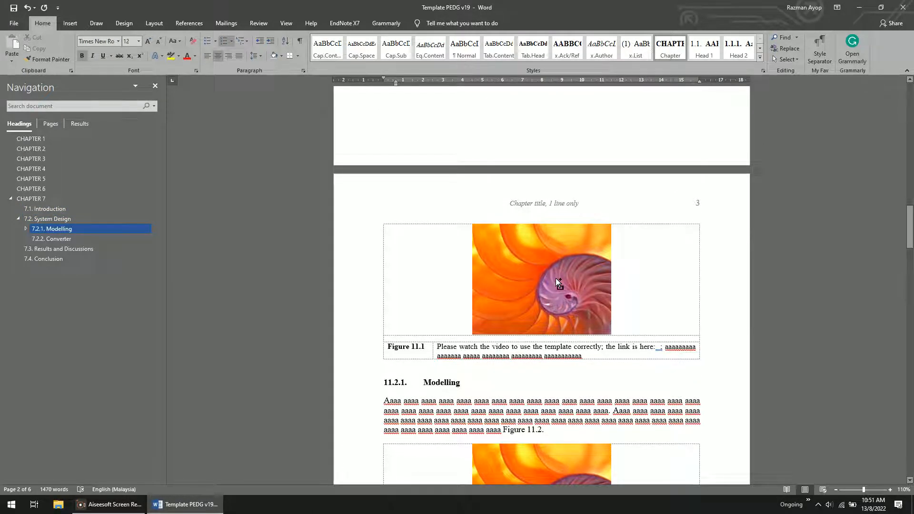
pyautogui.hotkey('ctrl', 'a')
pyautogui.scroll(1, 617, 290)
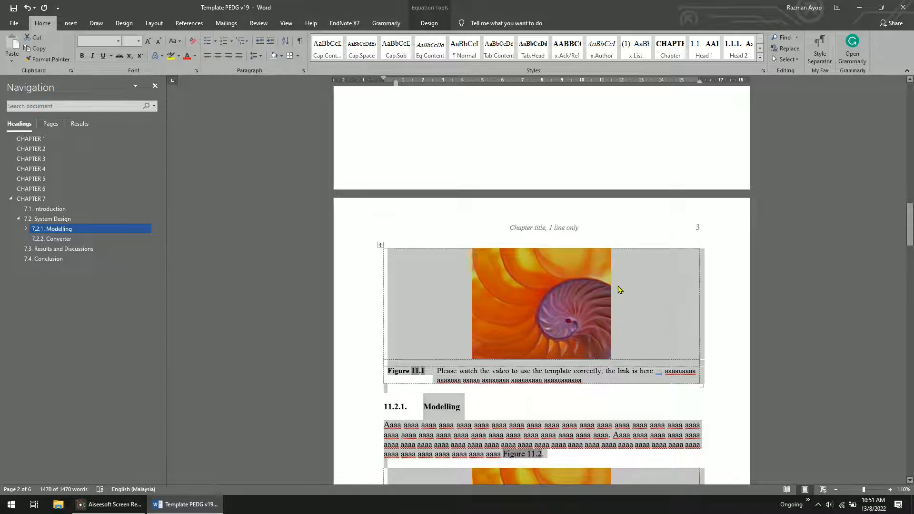
pyautogui.press('F9')
# Check the section headings, figure and table captions, and cross-references throughout the document for the refreshed numbering.
pyautogui.scroll(-3, 543, 339)
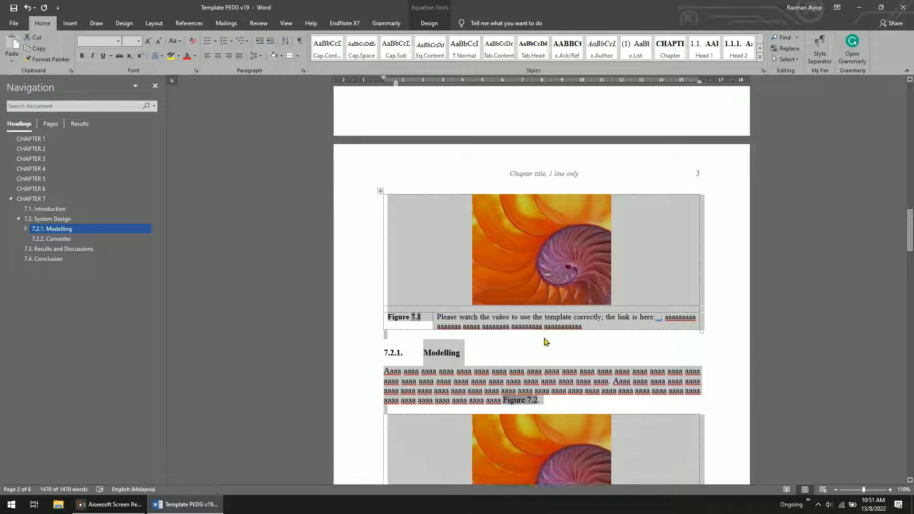
pyautogui.scroll(-2, 545, 341)
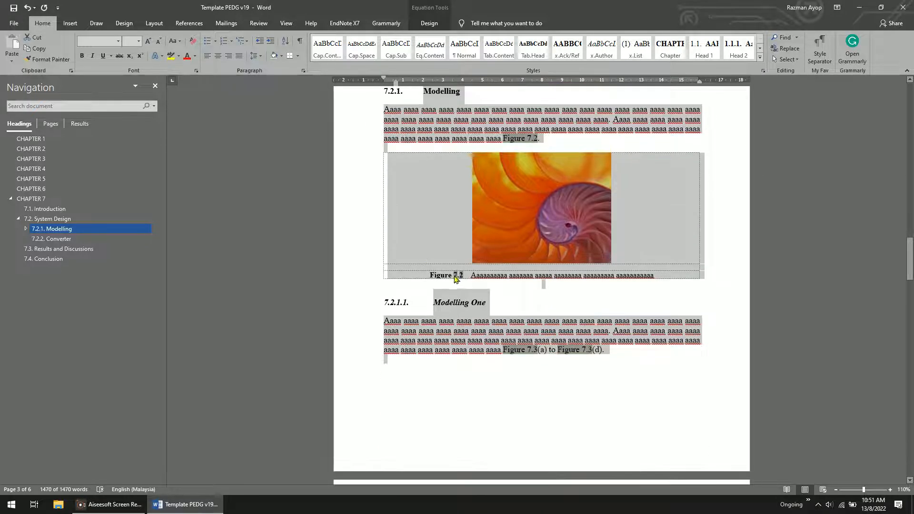
pyautogui.scroll(-2, 530, 315)
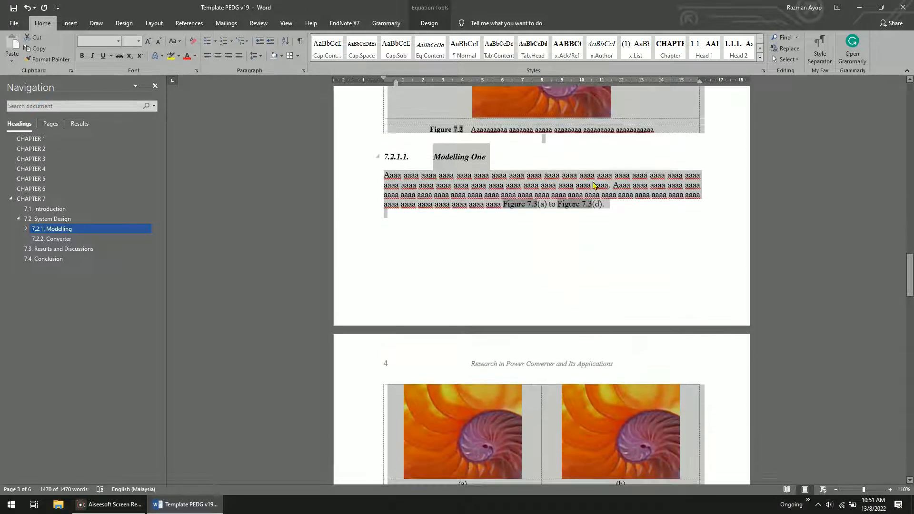
pyautogui.scroll(-1, 513, 333)
pyautogui.scroll(-6, 586, 352)
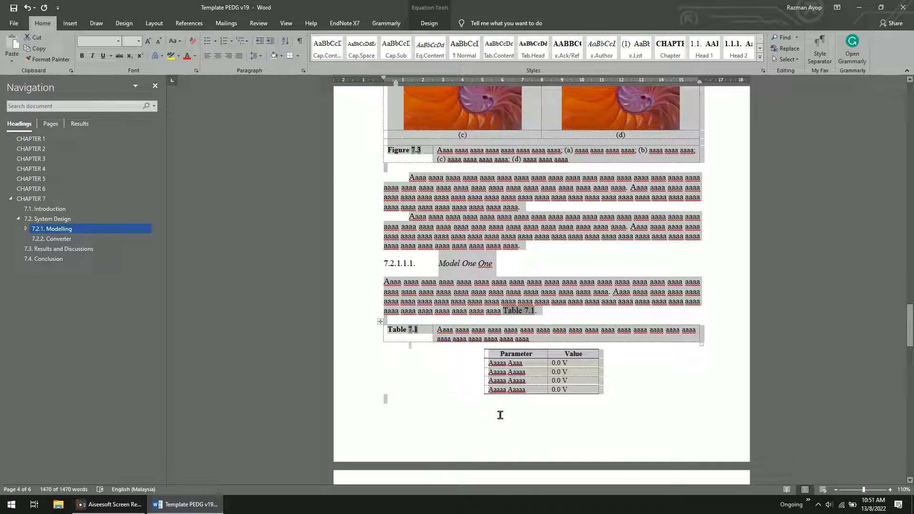
pyautogui.scroll(15, 616, 296)
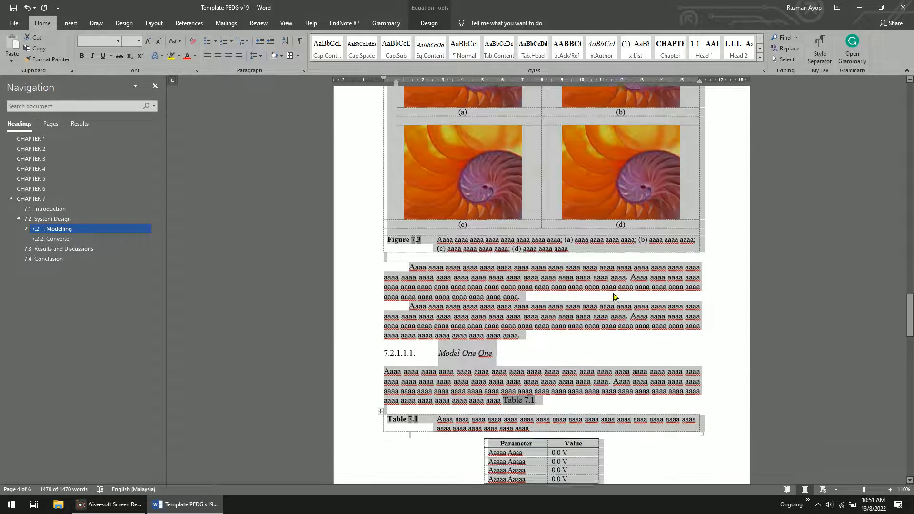
pyautogui.scroll(15, 611, 297)
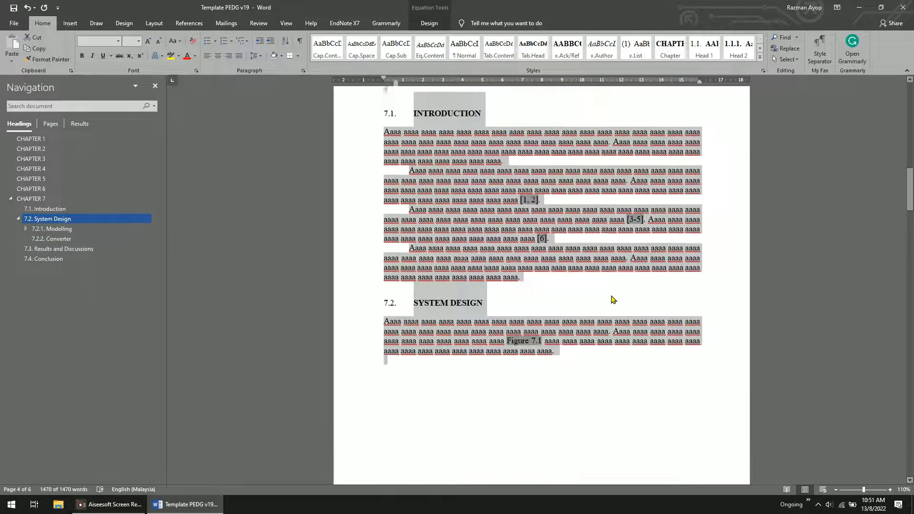
pyautogui.scroll(2, 604, 292)
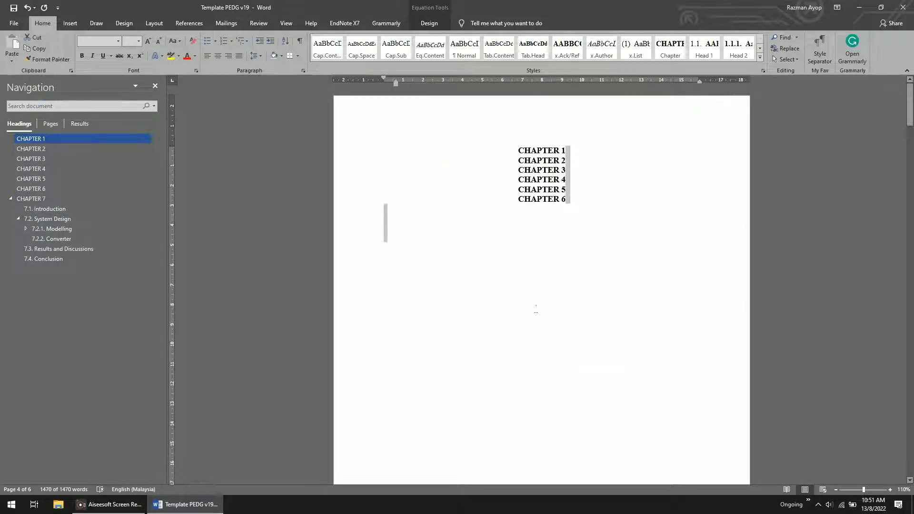
# Insert the word "Photovoltaic" before the third "Aaaaa" in the Chapter 7 title.
pyautogui.scroll(-15, 593, 278)
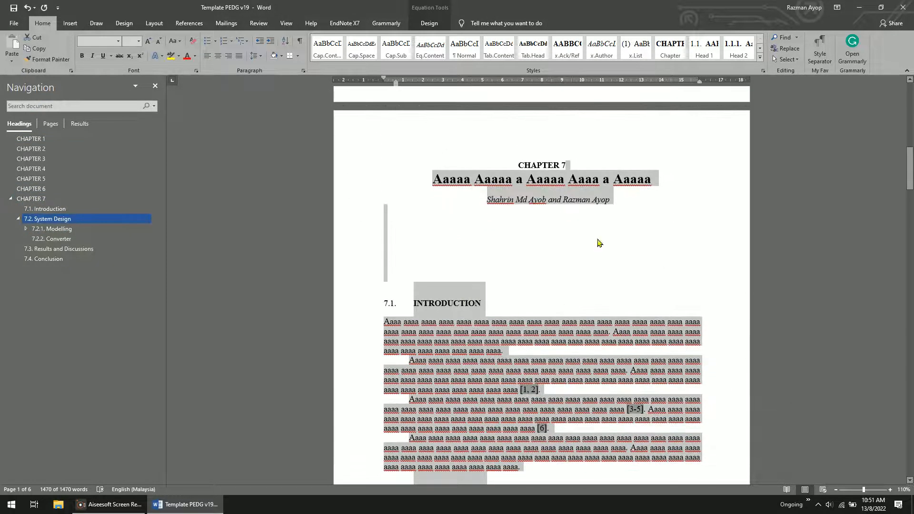
pyautogui.click(593, 199)
pyautogui.moveTo(442, 176); pyautogui.dragTo(627, 188)
pyautogui.click(648, 181)
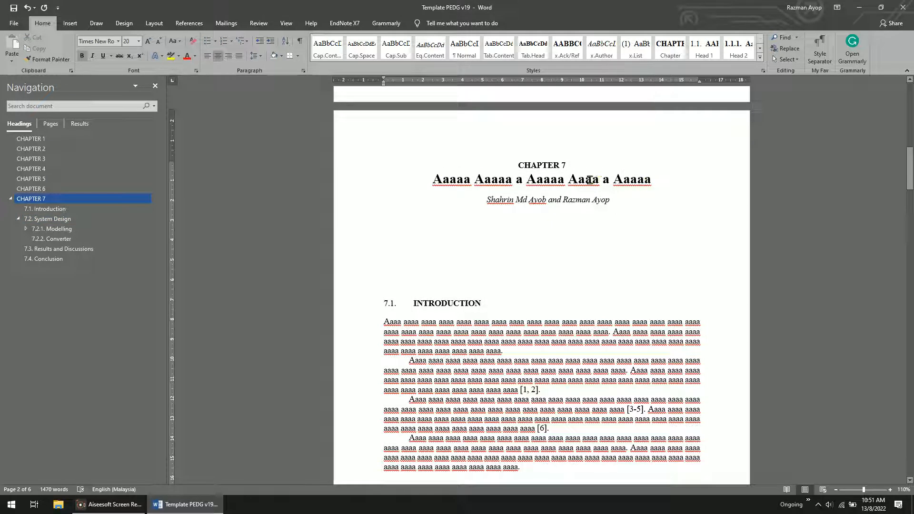
pyautogui.click(526, 180)
pyautogui.write('Photob')
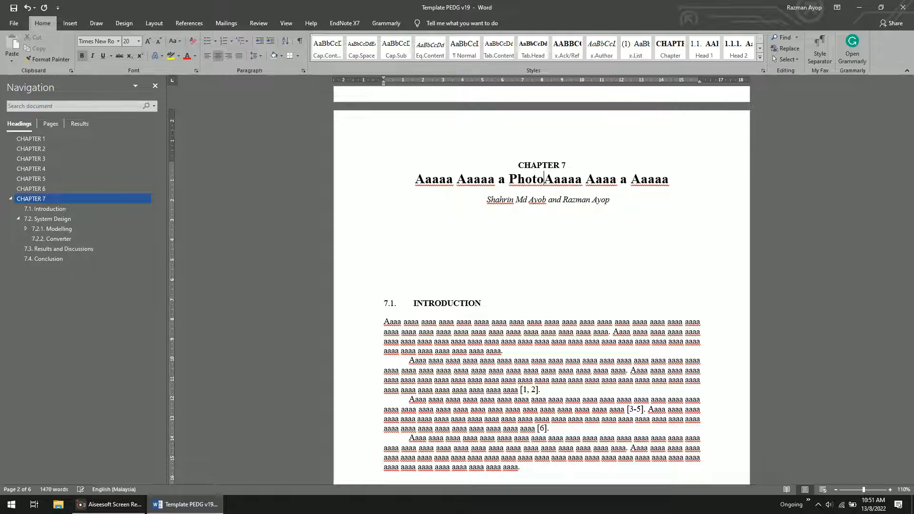
pyautogui.press('BackSpace')
pyautogui.write('voltai')
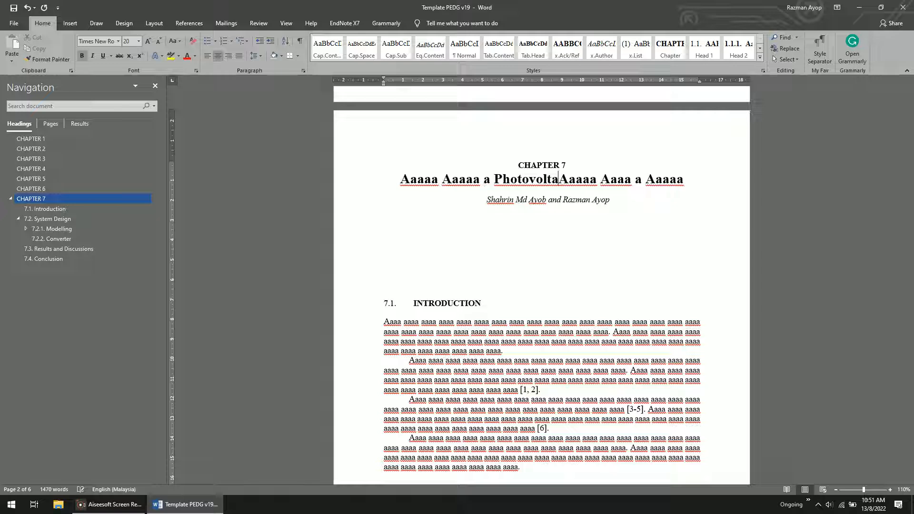
pyautogui.write('c')
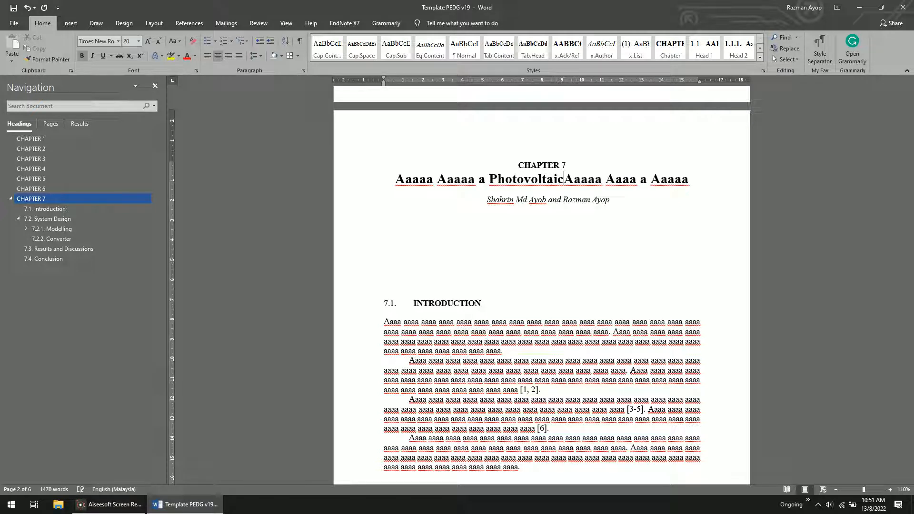
# Delete the placeholder words on both sides of "Photovoltaic" in the Chapter 7 title.
pyautogui.moveTo(686, 179); pyautogui.dragTo(572, 183)
pyautogui.press('Delete')
pyautogui.press('BackSpace')
pyautogui.hotkey('ctrl', 'Left')
pyautogui.press('Left')
pyautogui.keyDown('shift'); pyautogui.click(432, 185); pyautogui.keyUp('shift')
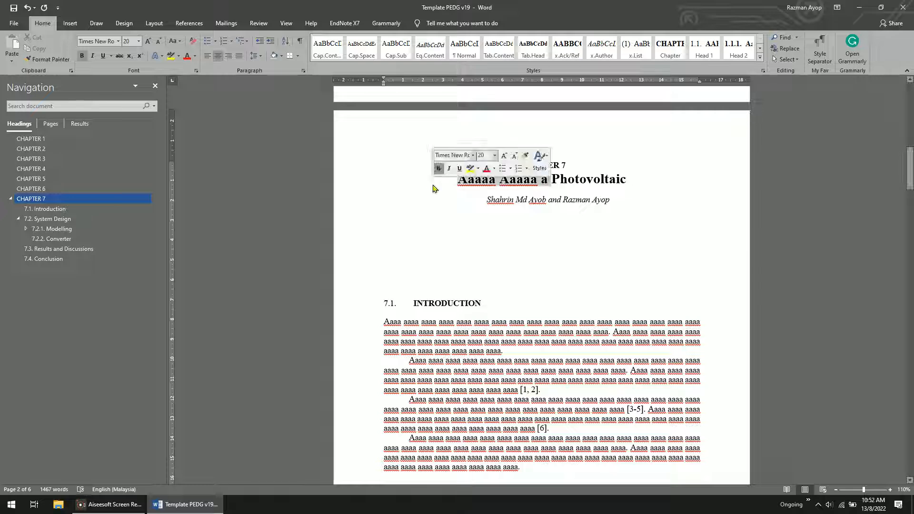
pyautogui.press('Delete')
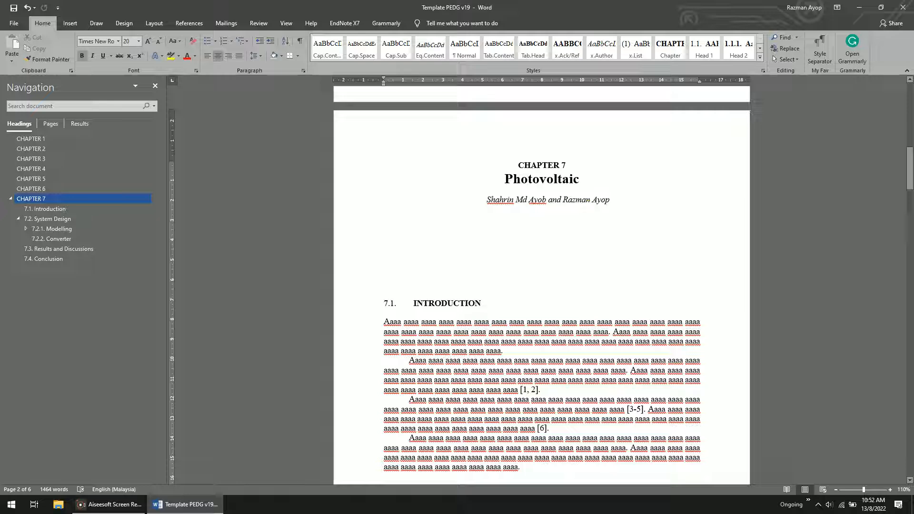
# Insert a comma and the start of an additional author's name after the first author in the Chapter 7 author line.
pyautogui.press('Down')
pyautogui.press('Down')
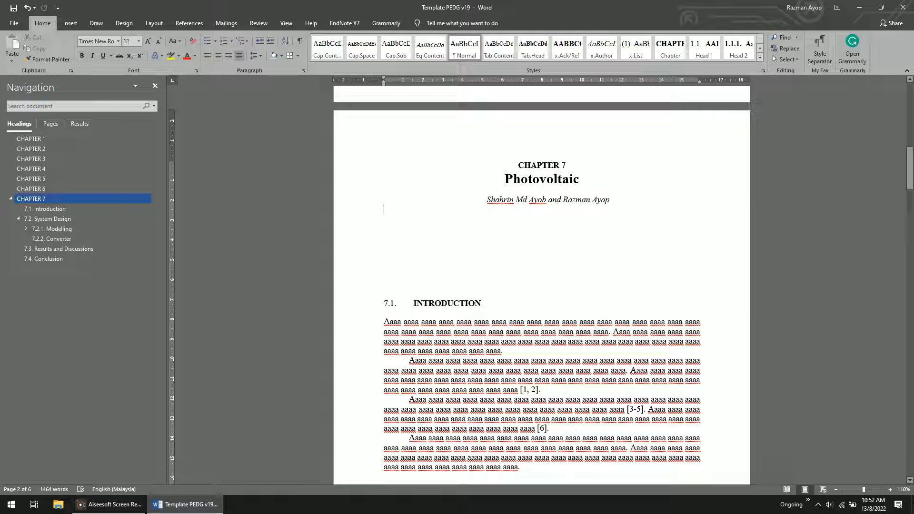
pyautogui.press('Up')
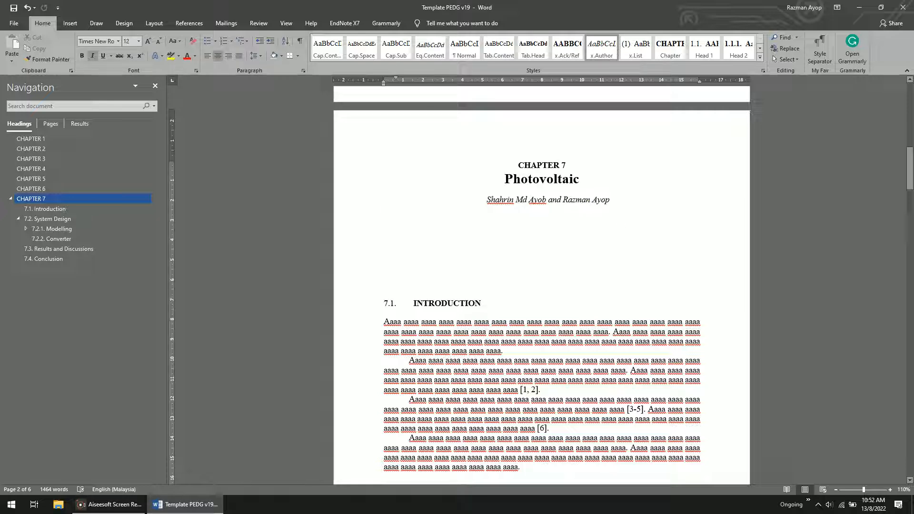
pyautogui.write(', AS')
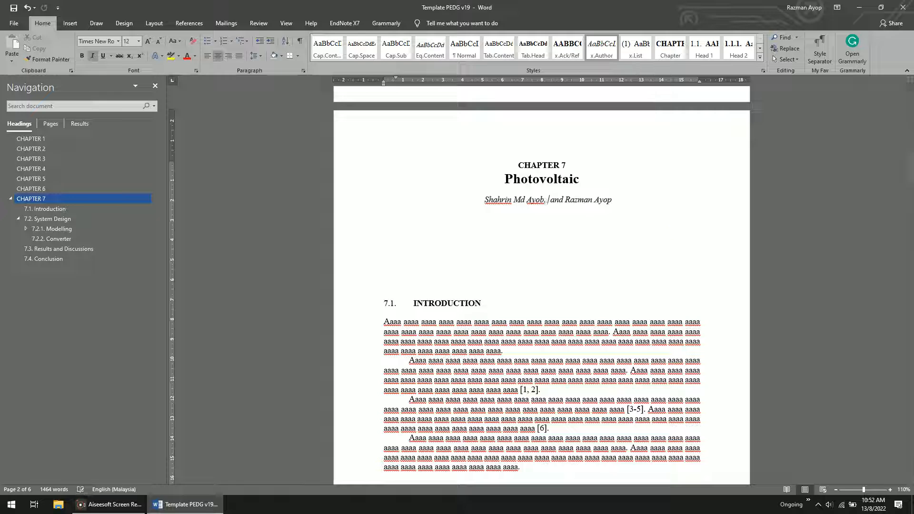
pyautogui.press('BackSpace')
pyautogui.write('li bi')
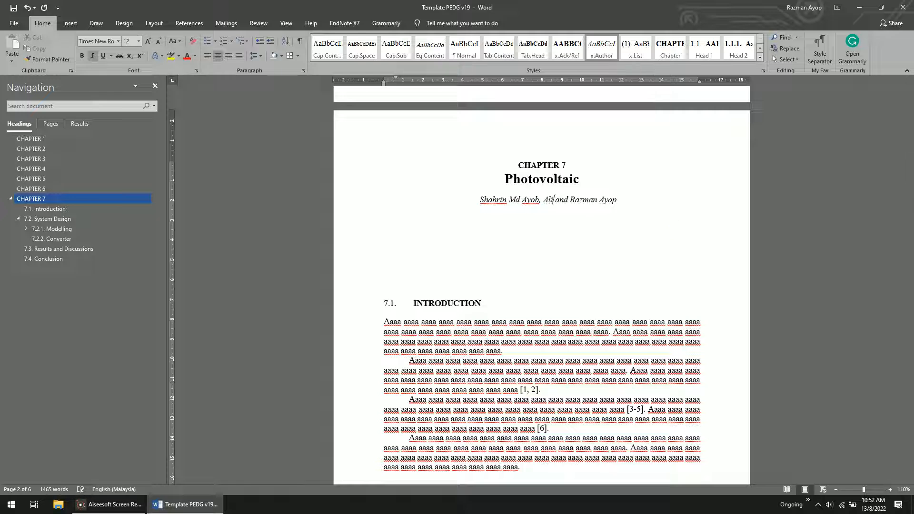
pyautogui.write('n A')
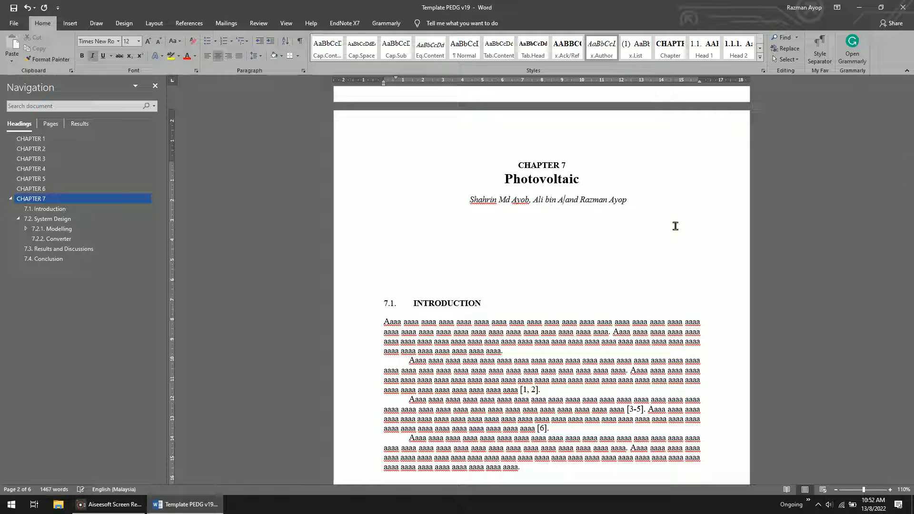
# Remove the name's middle part, complete the additional author's name with a surname and follow it with a comma.
pyautogui.press('BackSpace')
pyautogui.press('BackSpace')
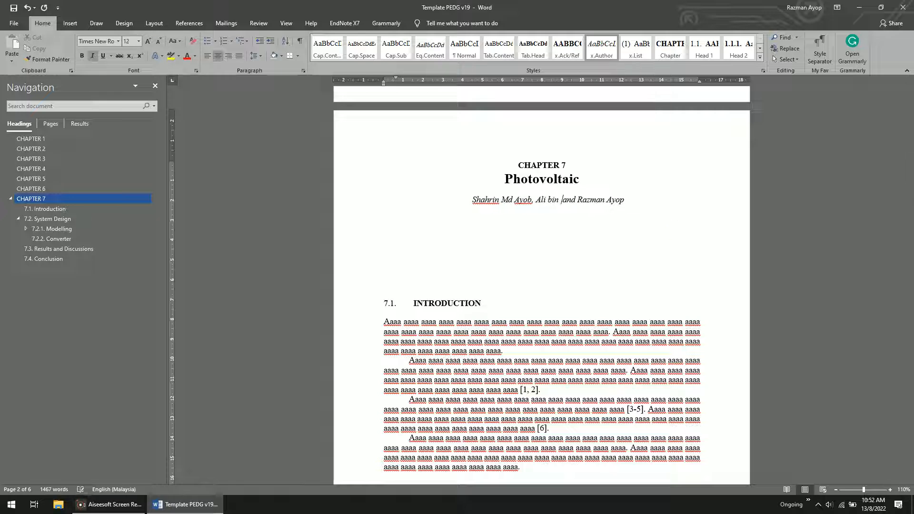
pyautogui.press('BackSpace')
pyautogui.press('BackSpace')
pyautogui.press('BackSpace')
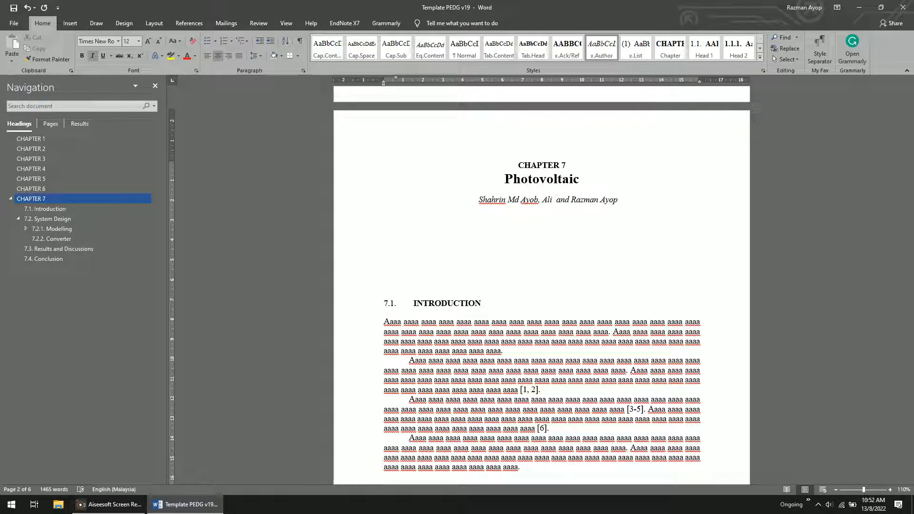
pyautogui.write('Abu')
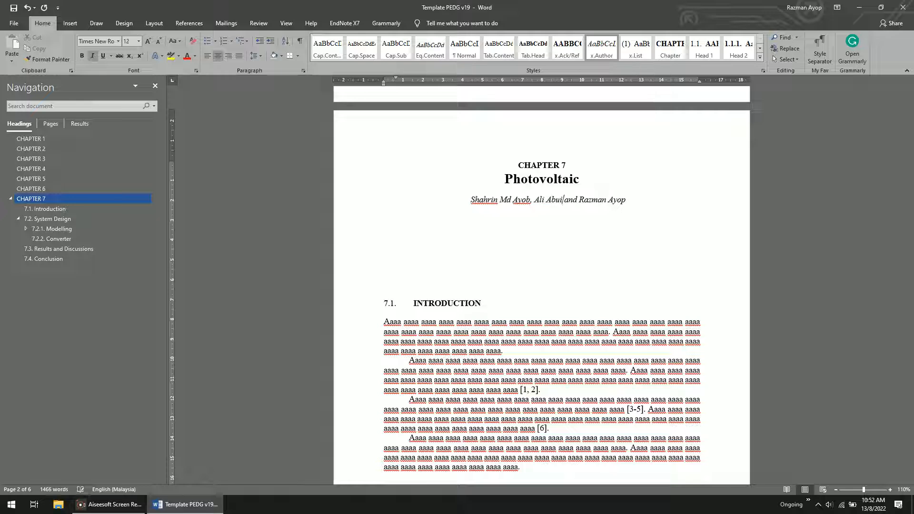
pyautogui.write(',')
pyautogui.press('BackSpace')
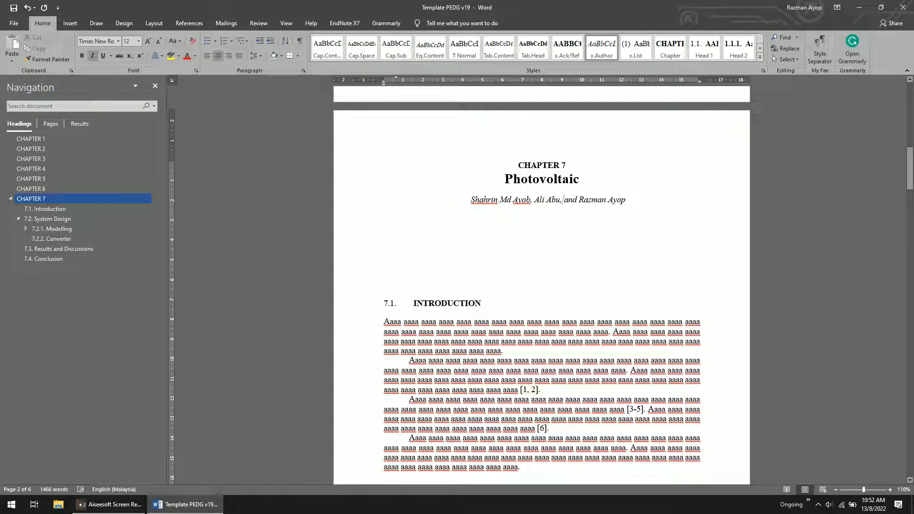
pyautogui.moveTo(562, 200); pyautogui.dragTo(564, 200)
pyautogui.click(578, 199)
# Review the Introduction body paragraphs and the System Design heading for how the template formats them.
pyautogui.scroll(-4, 608, 243)
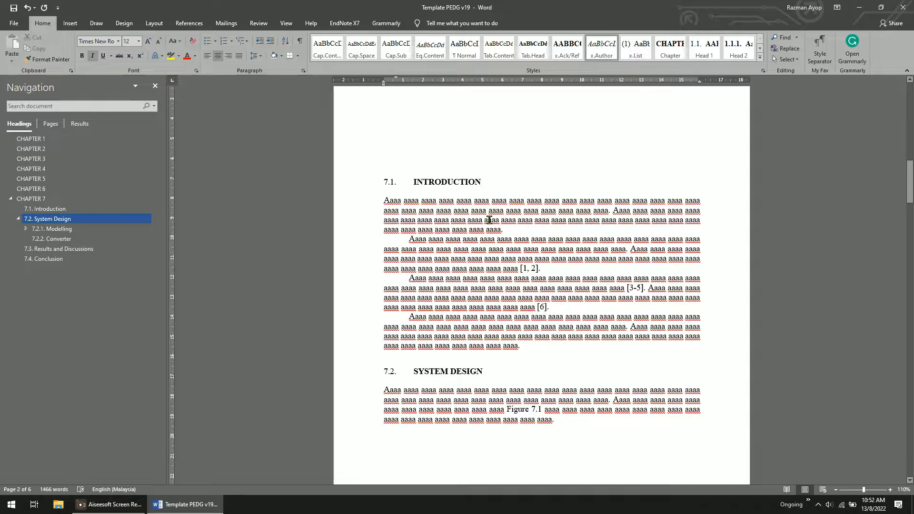
pyautogui.scroll(-4, 487, 311)
pyautogui.scroll(4, 519, 240)
pyautogui.moveTo(524, 346); pyautogui.dragTo(419, 210)
pyautogui.scroll(-2, 485, 272)
pyautogui.scroll(-1, 485, 272)
pyautogui.click(482, 299)
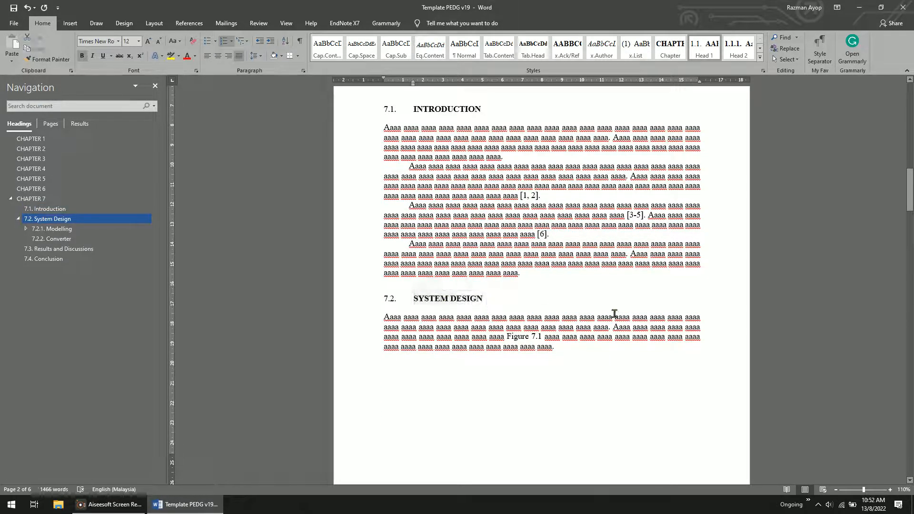
pyautogui.scroll(-2, 614, 314)
pyautogui.scroll(2, 548, 314)
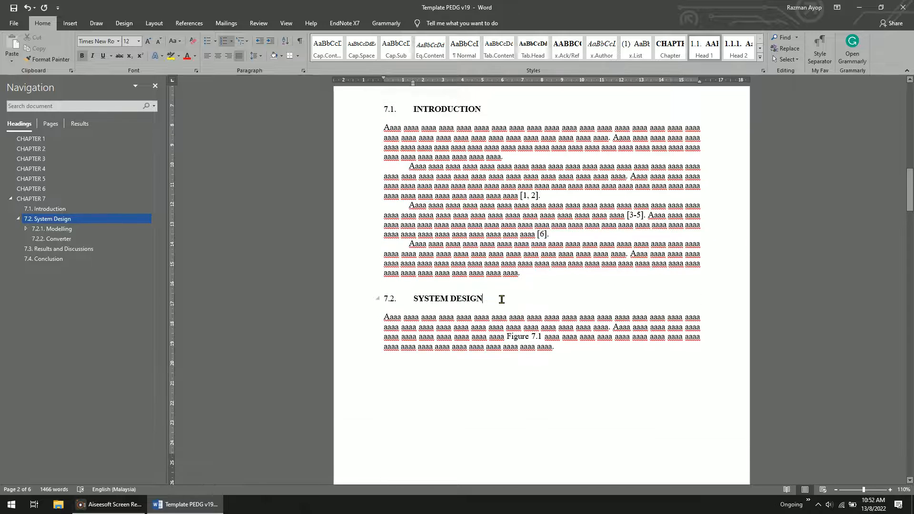
pyautogui.scroll(-5, 504, 298)
pyautogui.scroll(5, 504, 298)
# Add a new line "BBBBB" after the third Introduction paragraph and format it with the Head 1 style.
pyautogui.click(568, 232)
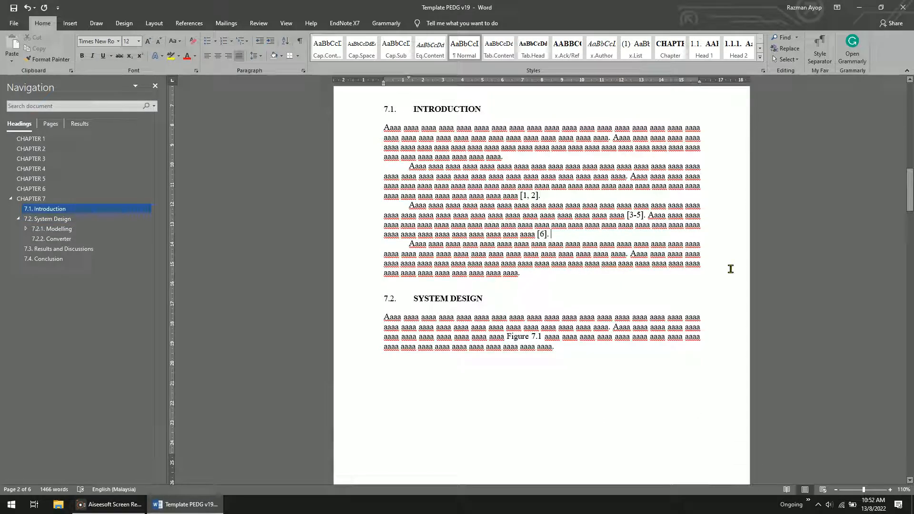
pyautogui.press('Return')
pyautogui.press('Return')
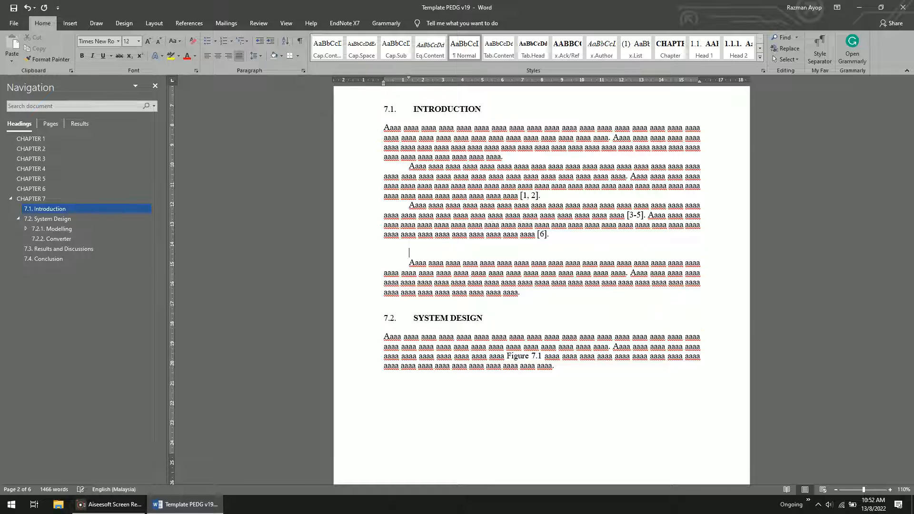
pyautogui.write('BBBBB')
pyautogui.doubleClick(421, 253)
pyautogui.click(738, 48)
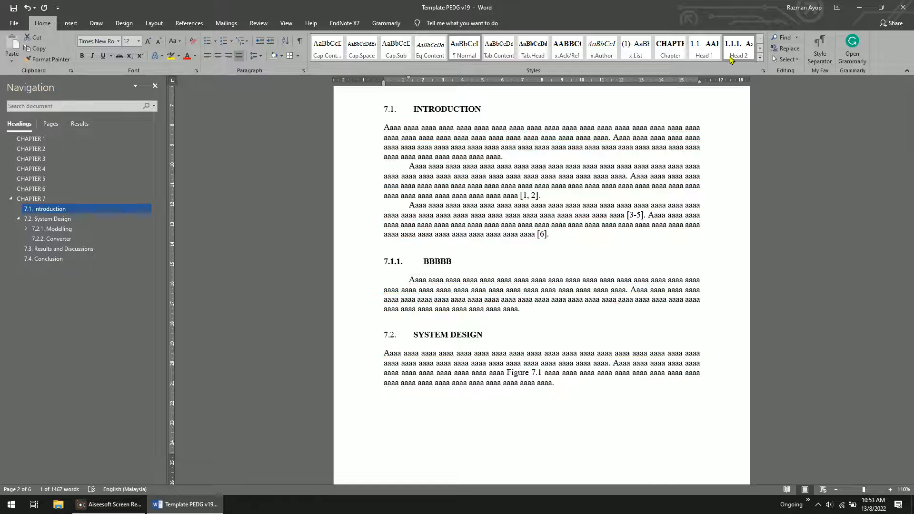
pyautogui.click(704, 47)
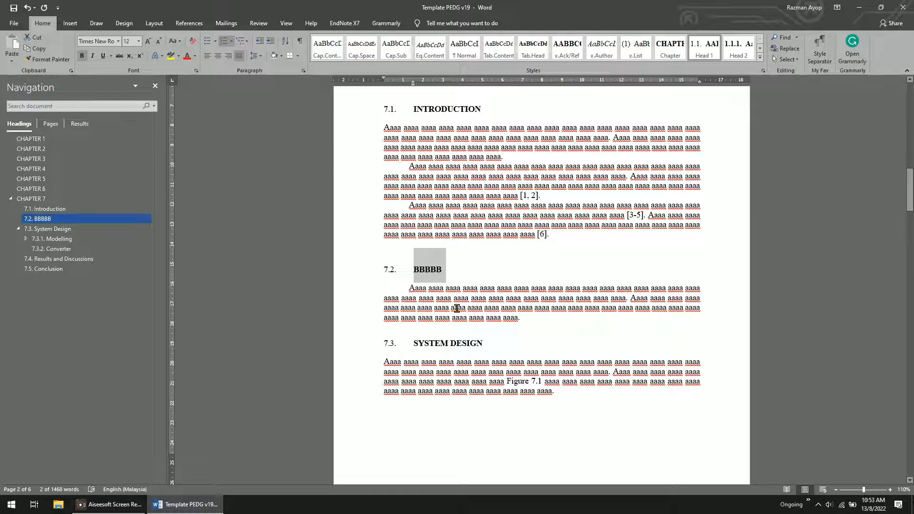
# Delete the empty line above the "BBBBB" heading.
pyautogui.click(444, 246)
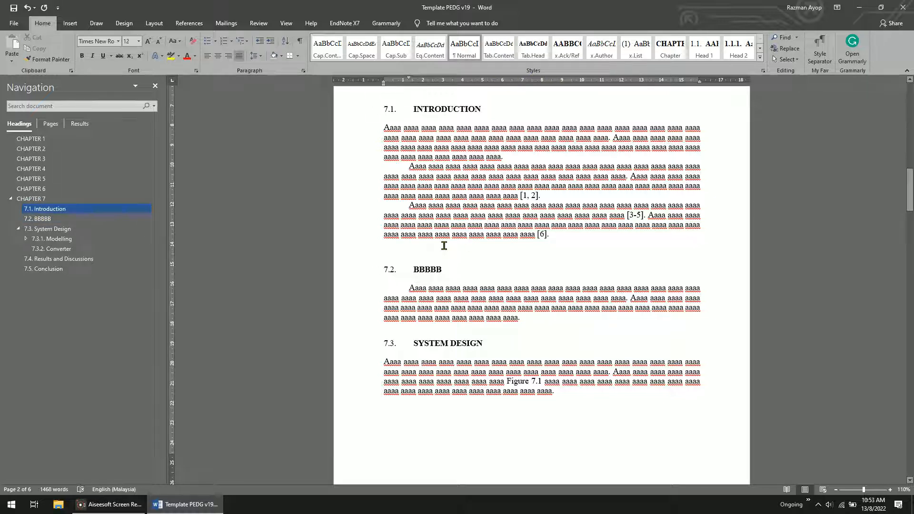
pyautogui.press('Delete')
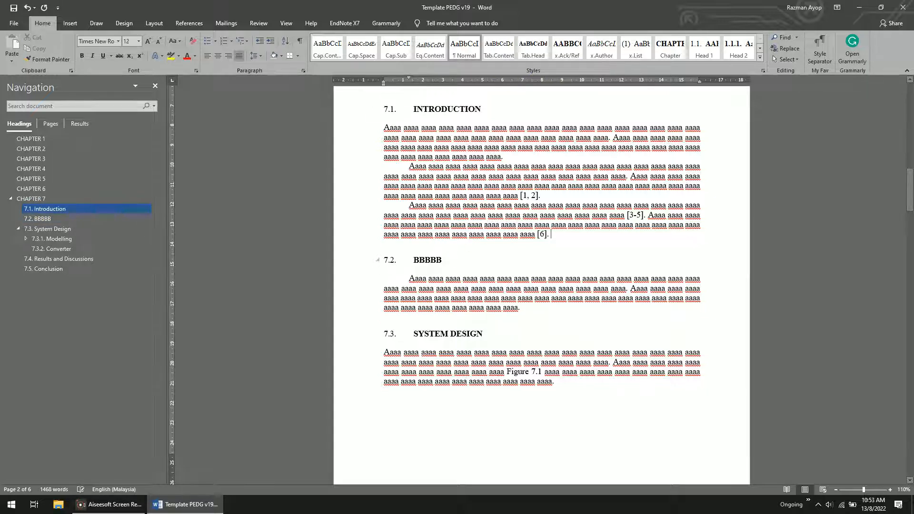
pyautogui.doubleClick(438, 260)
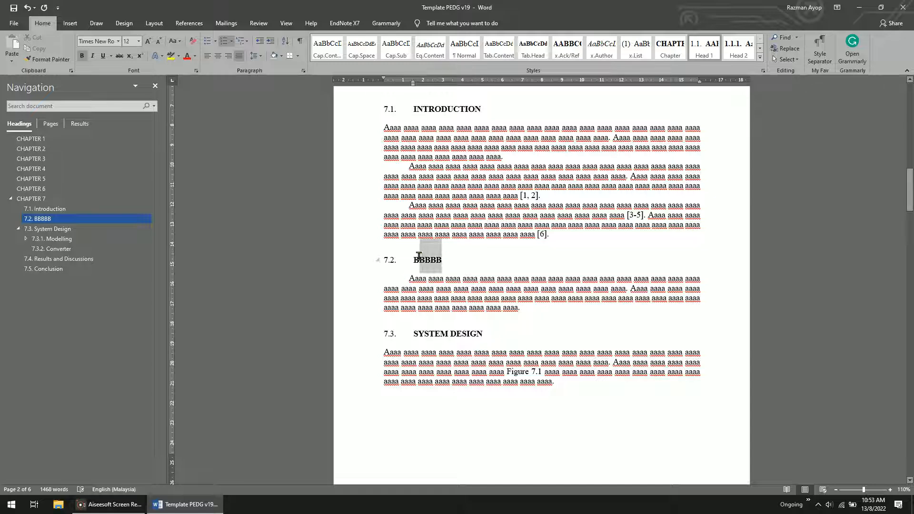
pyautogui.click(442, 250)
pyautogui.doubleClick(436, 248)
# Examine the lower-level headings under System Design and the style assigned to the "Modelling One" heading.
pyautogui.scroll(-8, 464, 288)
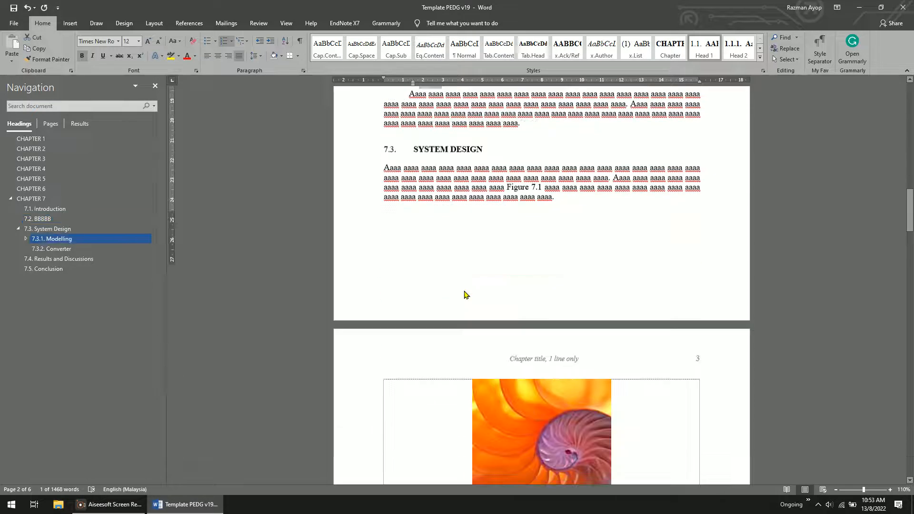
pyautogui.scroll(-10, 673, 210)
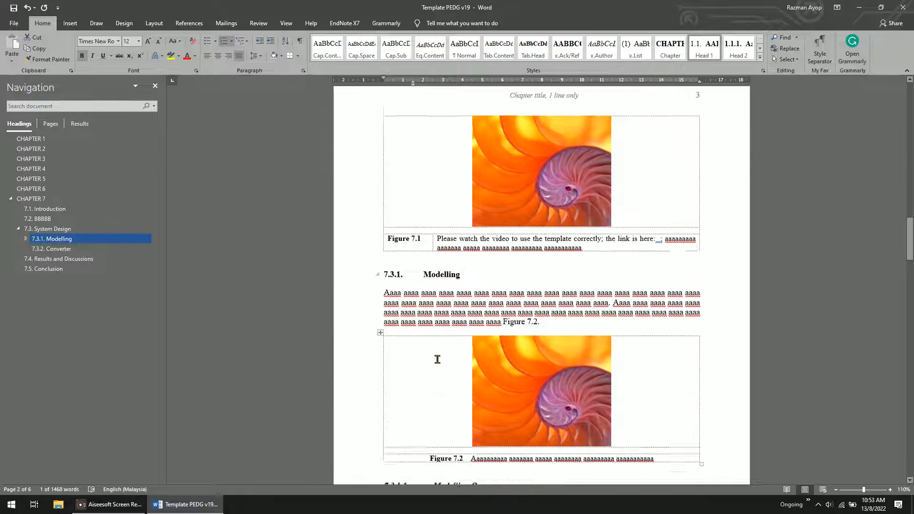
pyautogui.scroll(2, 443, 356)
pyautogui.scroll(-5, 452, 352)
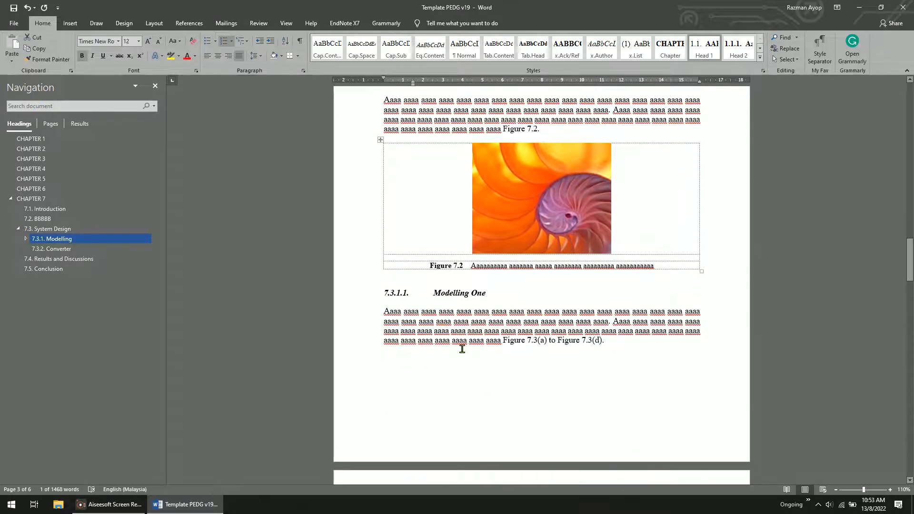
pyautogui.scroll(6, 456, 348)
pyautogui.scroll(-6, 462, 343)
pyautogui.click(515, 280)
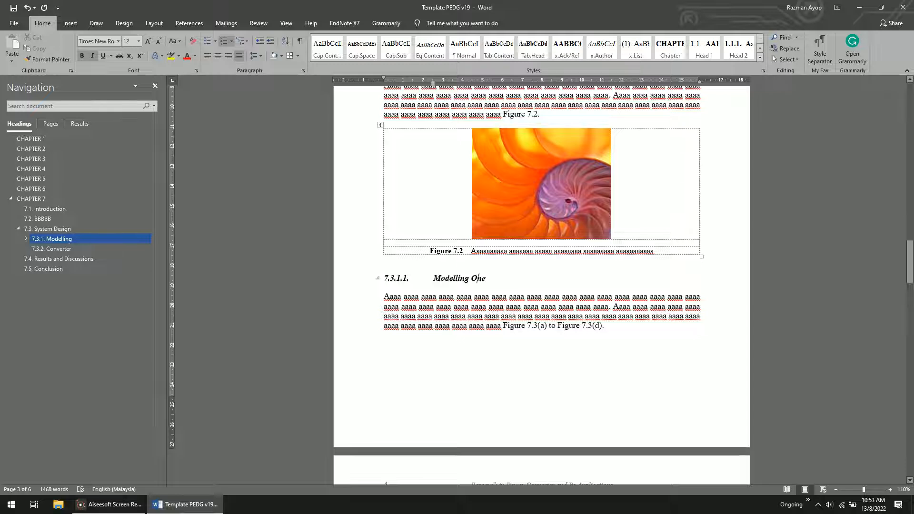
pyautogui.scroll(1, 777, 90)
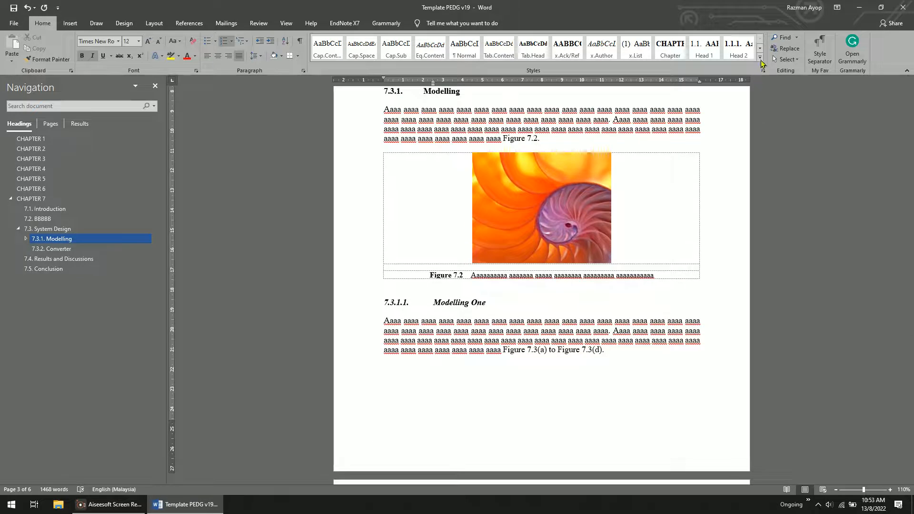
pyautogui.click(760, 58)
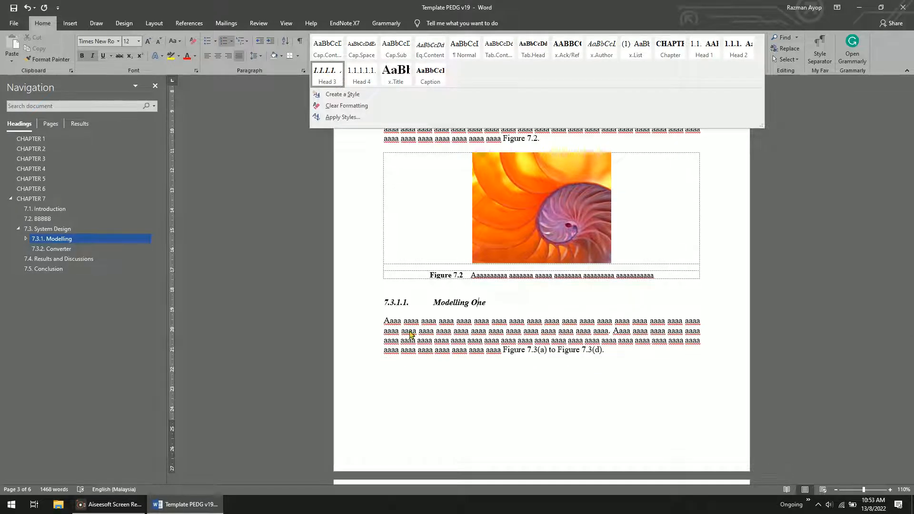
# Add a subheading "bbbbbb" below the System Design paragraph and format it with the Head 2 style.
pyautogui.scroll(12, 543, 324)
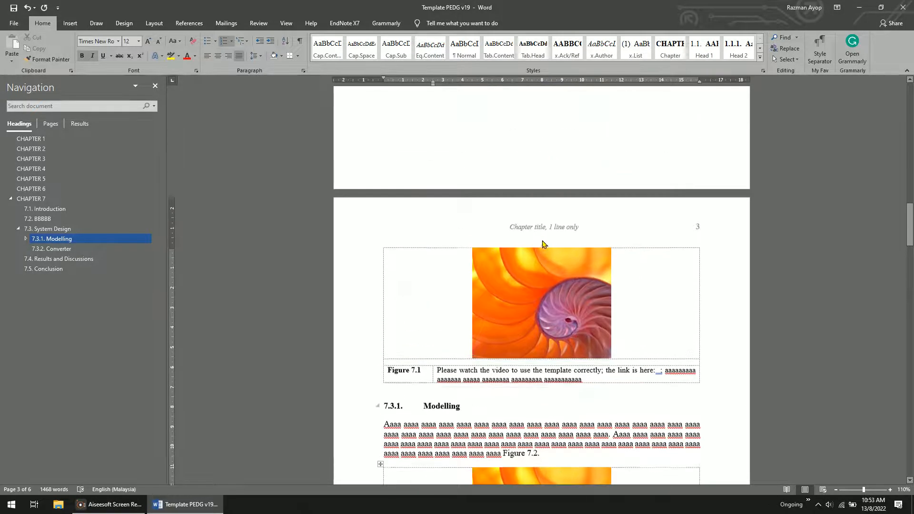
pyautogui.scroll(7, 544, 244)
pyautogui.click(575, 237)
pyautogui.press('Return')
pyautogui.press('Return')
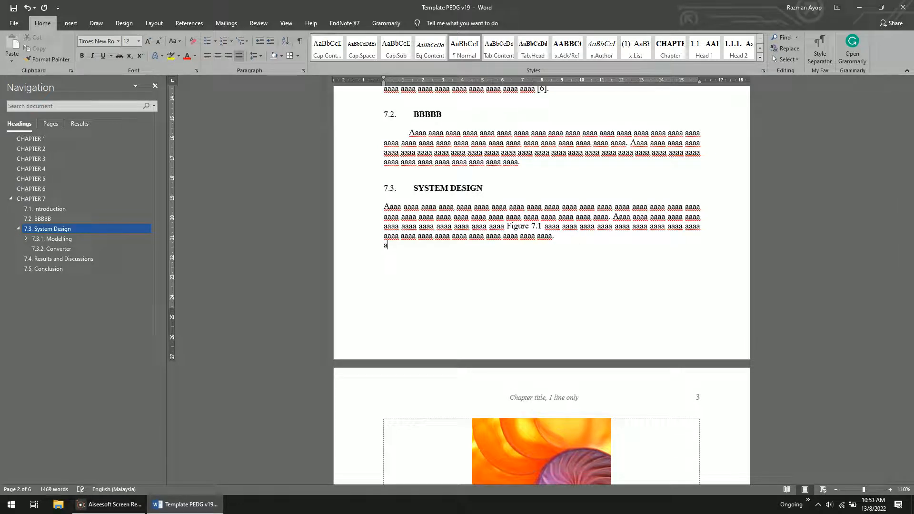
pyautogui.press('BackSpace')
pyautogui.press('BackSpace')
pyautogui.doubleClick(391, 245)
pyautogui.click(753, 51)
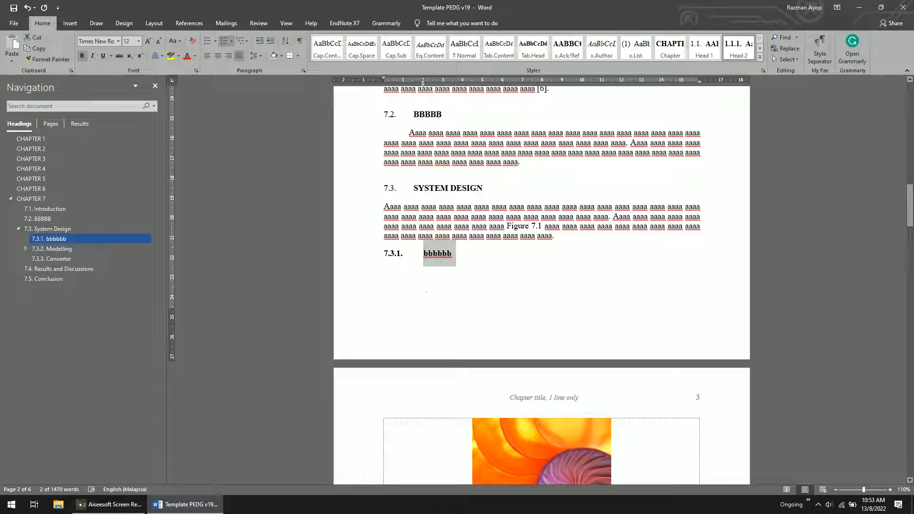
# Check the numbering of the headings after "bbbbbb" and the layout of the single and four-part figures.
pyautogui.scroll(-12, 503, 305)
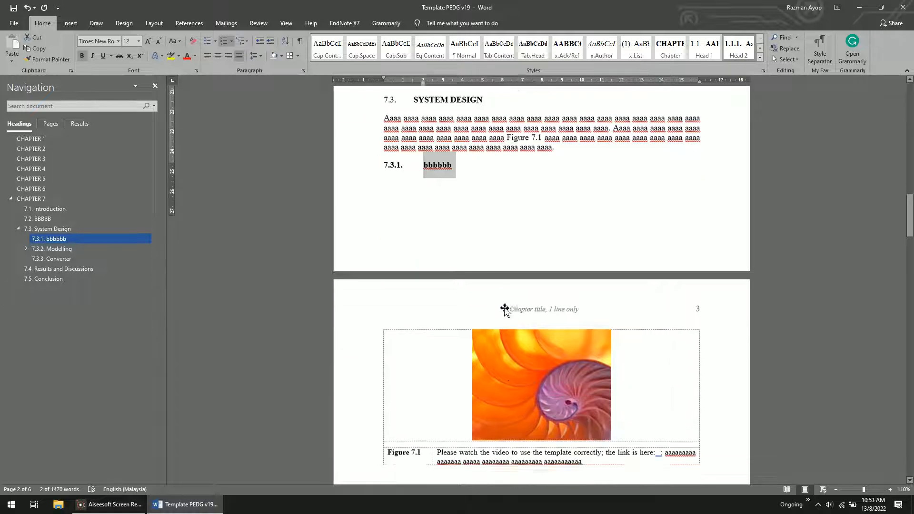
pyautogui.scroll(-12, 504, 303)
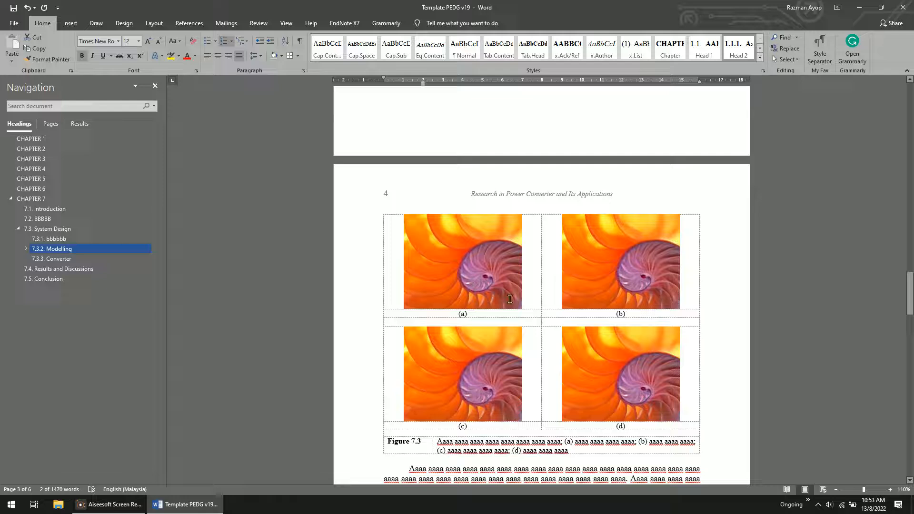
pyautogui.scroll(20, 496, 298)
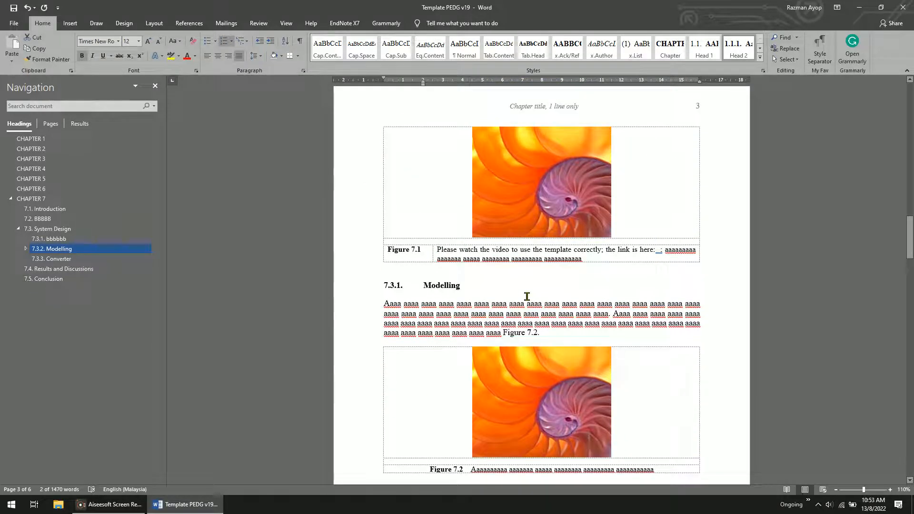
pyautogui.click(665, 340)
pyautogui.scroll(-4, 560, 251)
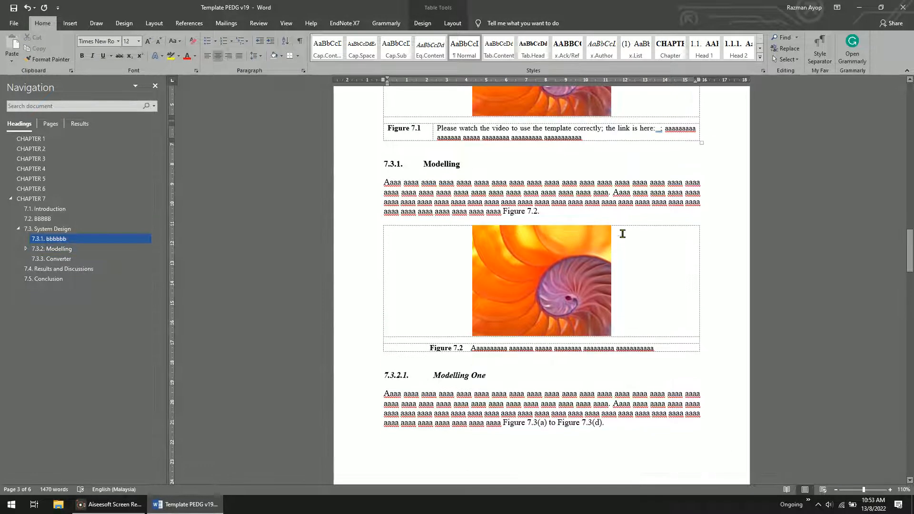
pyautogui.scroll(-12, 562, 309)
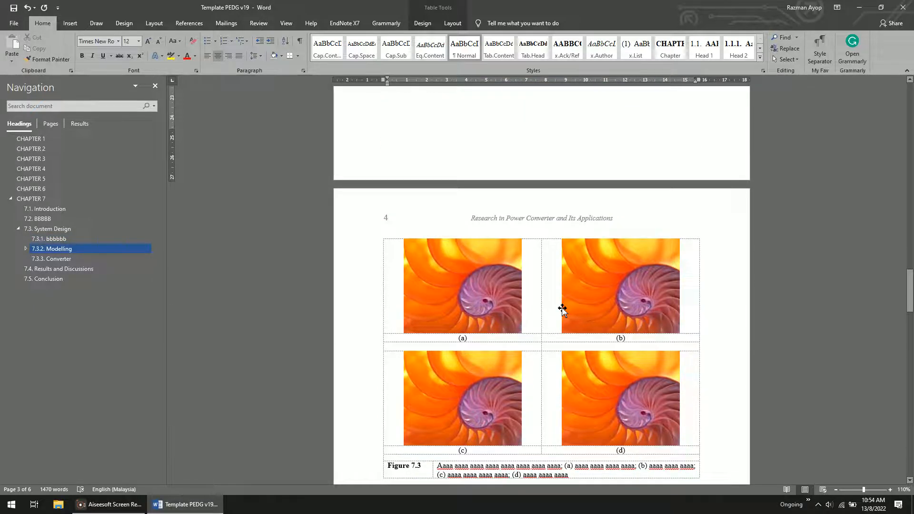
# Examine the tables and captions of the two-line-caption figure, the single-line-caption figure and the four-part figure.
pyautogui.scroll(18, 562, 310)
pyautogui.click(566, 257)
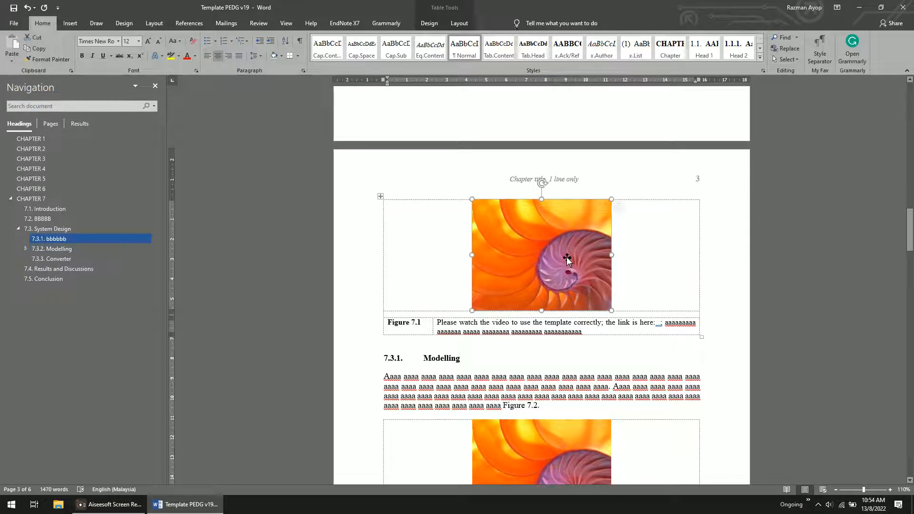
pyautogui.click(381, 196)
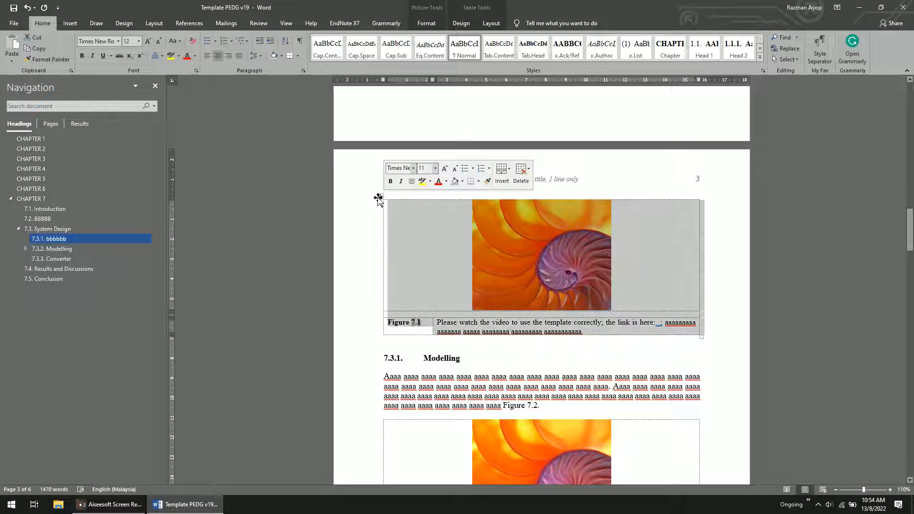
pyautogui.moveTo(612, 331); pyautogui.dragTo(442, 322)
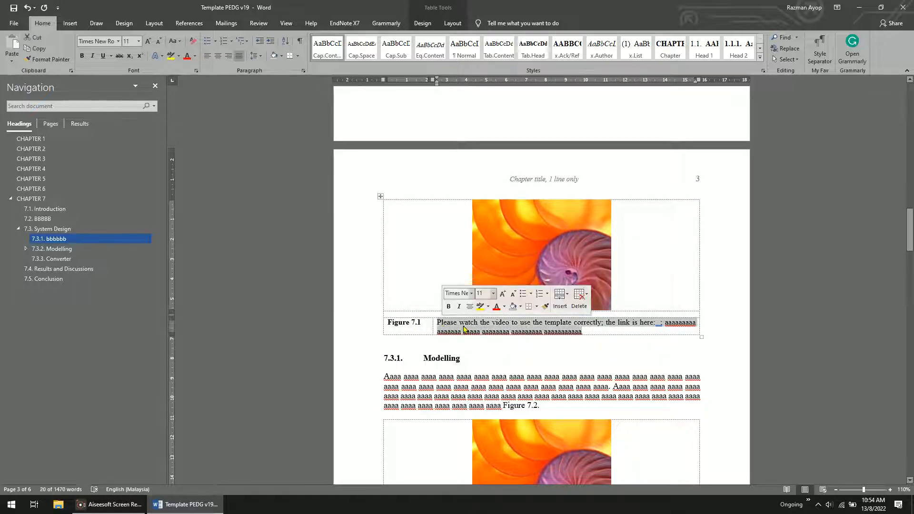
pyautogui.scroll(-10, 615, 318)
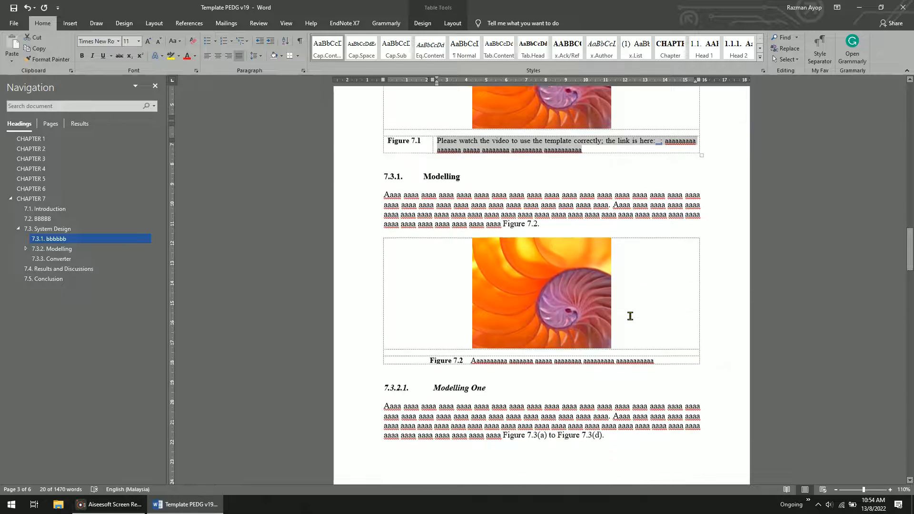
pyautogui.moveTo(574, 227); pyautogui.dragTo(471, 227)
pyautogui.scroll(-8, 483, 240)
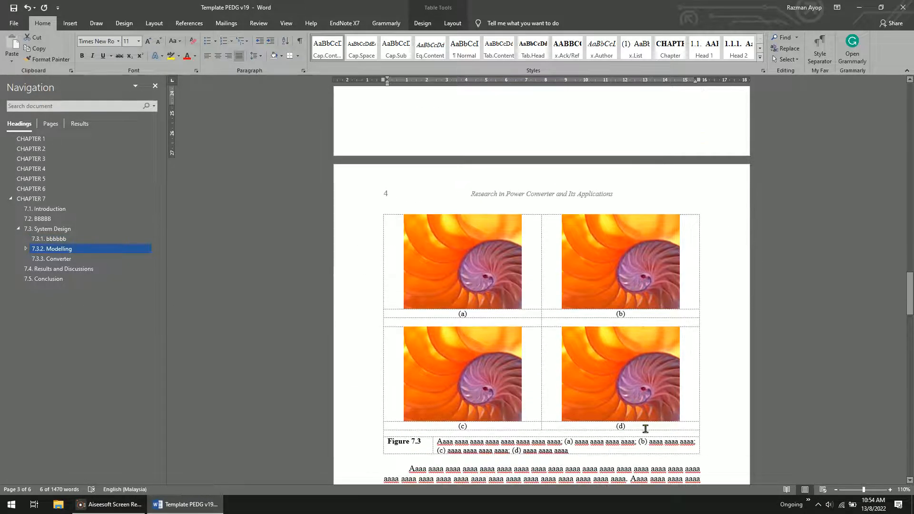
pyautogui.scroll(-1, 645, 429)
pyautogui.moveTo(640, 377)
pyautogui.mouseDown()
pyautogui.moveTo(446, 239)
pyautogui.moveTo(445, 223)
pyautogui.mouseUp()
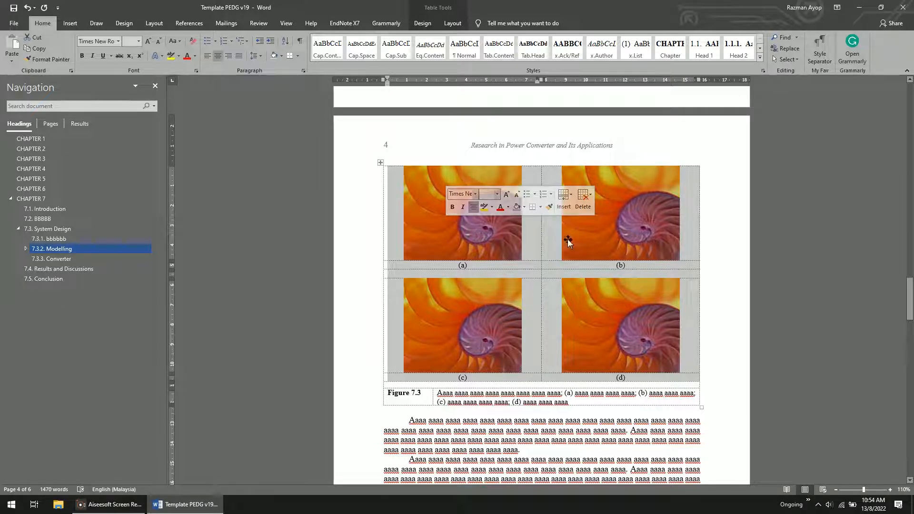
# Copy the whole Figure 7.1 table with its two-line caption and paste the duplicate directly below it, above the Modelling heading.
pyautogui.scroll(11, 675, 275)
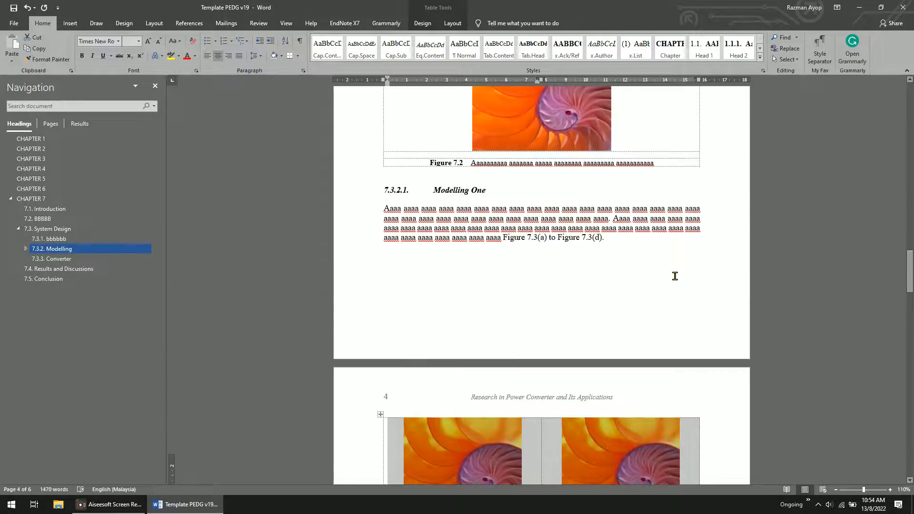
pyautogui.scroll(4, 675, 275)
pyautogui.scroll(-3, 676, 276)
pyautogui.scroll(2, 677, 277)
pyautogui.scroll(1, 677, 277)
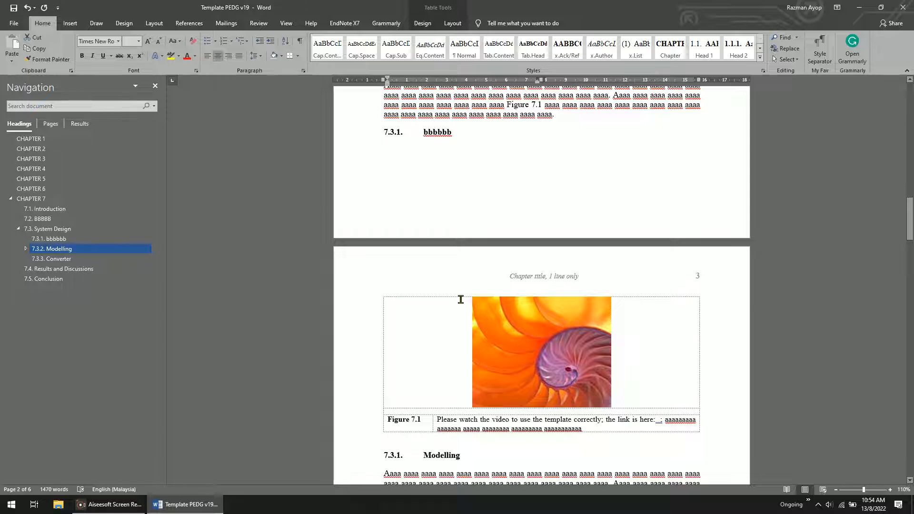
pyautogui.scroll(3, 461, 300)
pyautogui.scroll(-4, 461, 299)
pyautogui.click(385, 308)
pyautogui.click(409, 304)
pyautogui.click(379, 269)
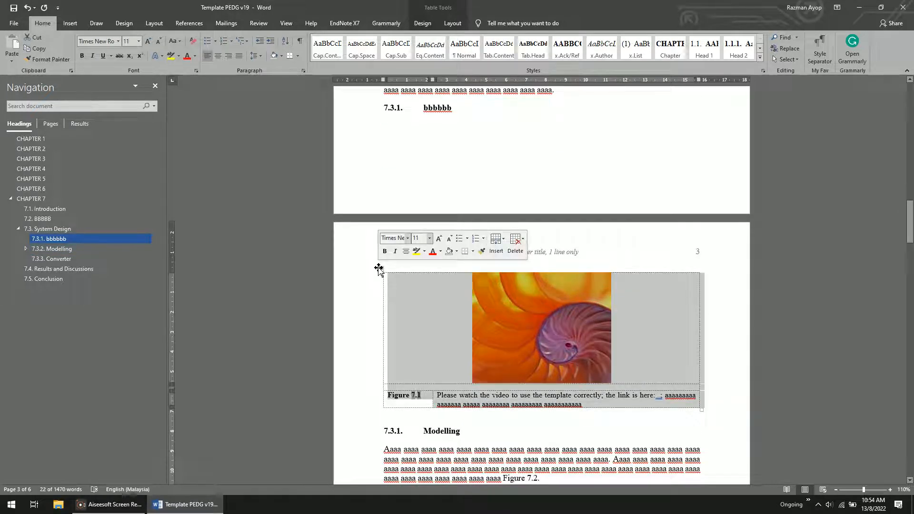
pyautogui.click(548, 418)
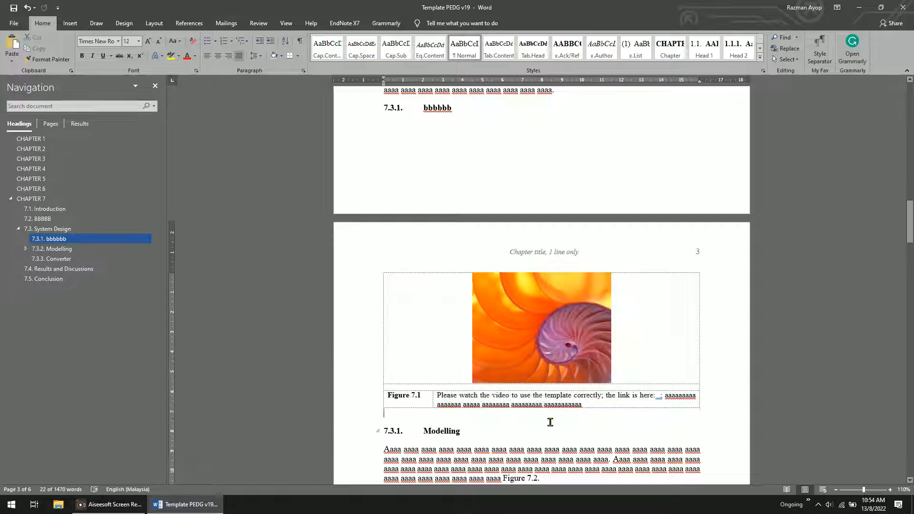
pyautogui.press('Return')
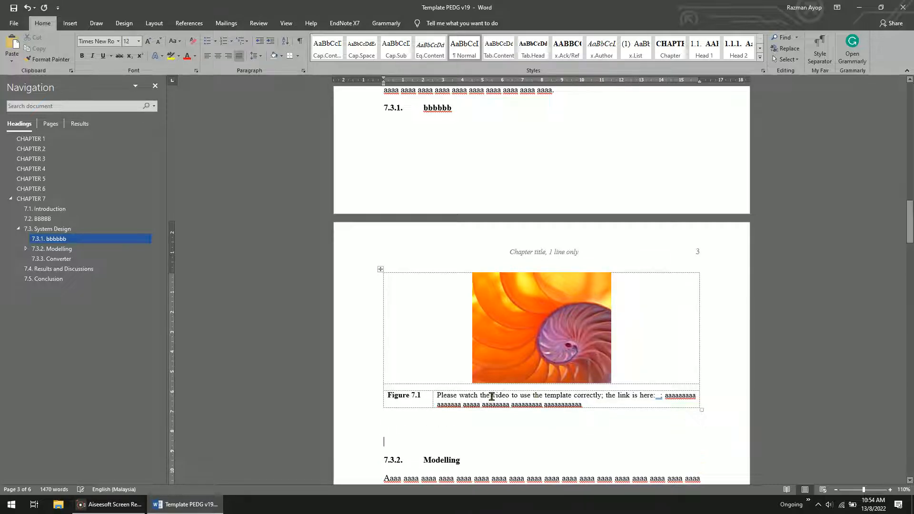
pyautogui.scroll(-3, 450, 379)
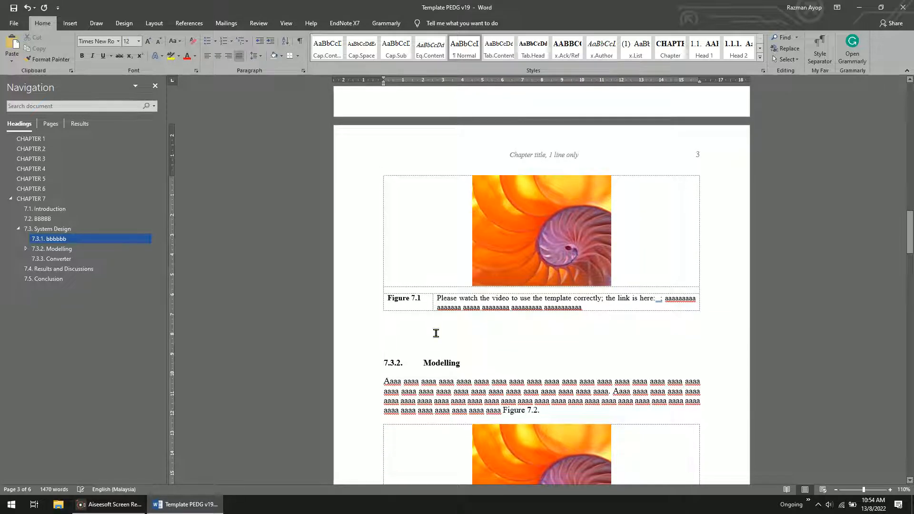
pyautogui.hotkey('ctrl', 'v')
# Update all fields in the document to renumber the figure captions and their references.
pyautogui.doubleClick(421, 299)
pyautogui.doubleClick(419, 454)
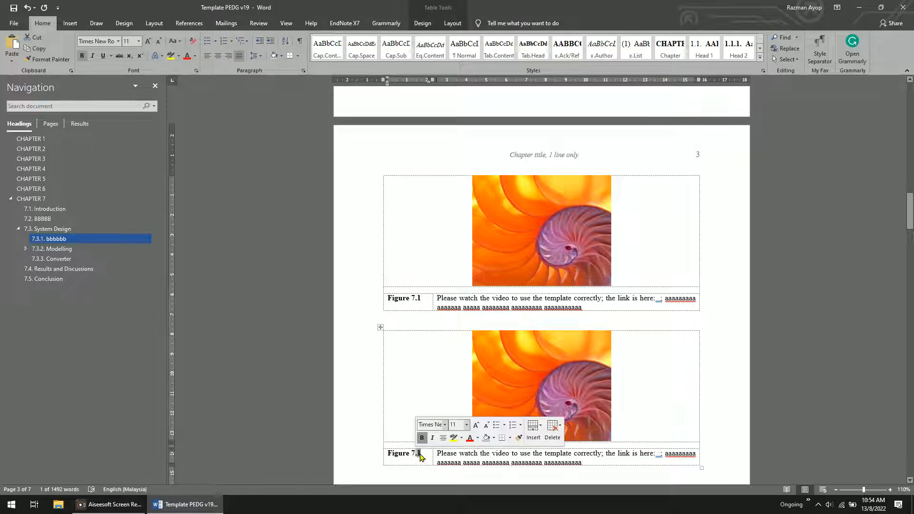
pyautogui.hotkey('ctrl', 'a')
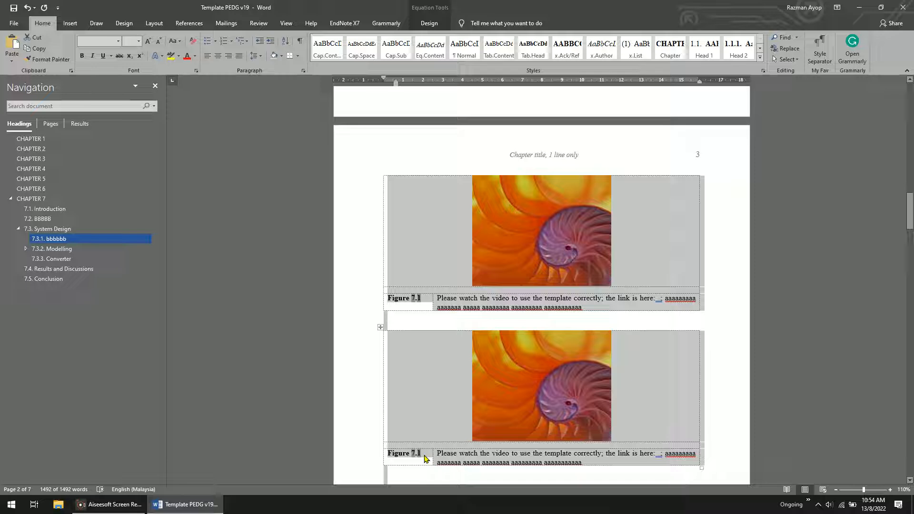
pyautogui.press('F9')
pyautogui.scroll(-3, 540, 401)
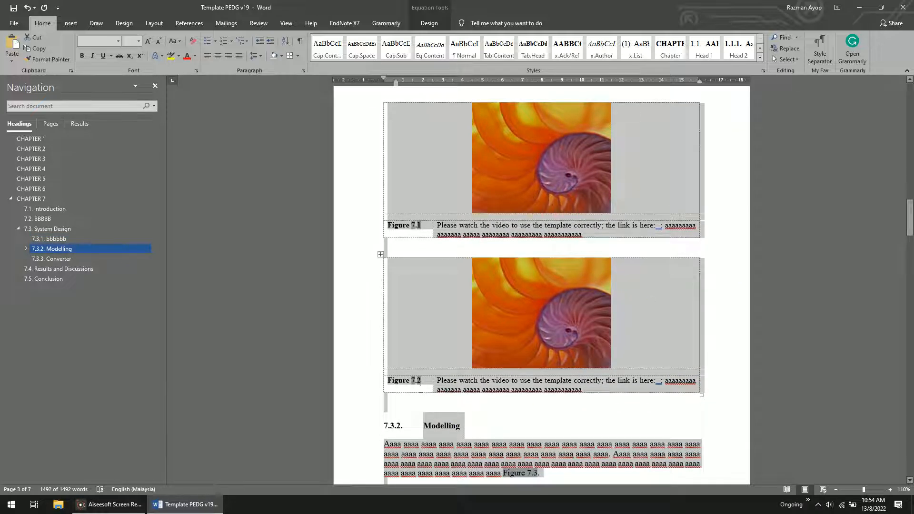
# Compare the two-line caption of the duplicated figure with the single-line caption of the figure above Modelling One.
pyautogui.click(571, 378)
pyautogui.moveTo(593, 386); pyautogui.dragTo(444, 383)
pyautogui.scroll(-5, 496, 391)
pyautogui.scroll(-2, 499, 391)
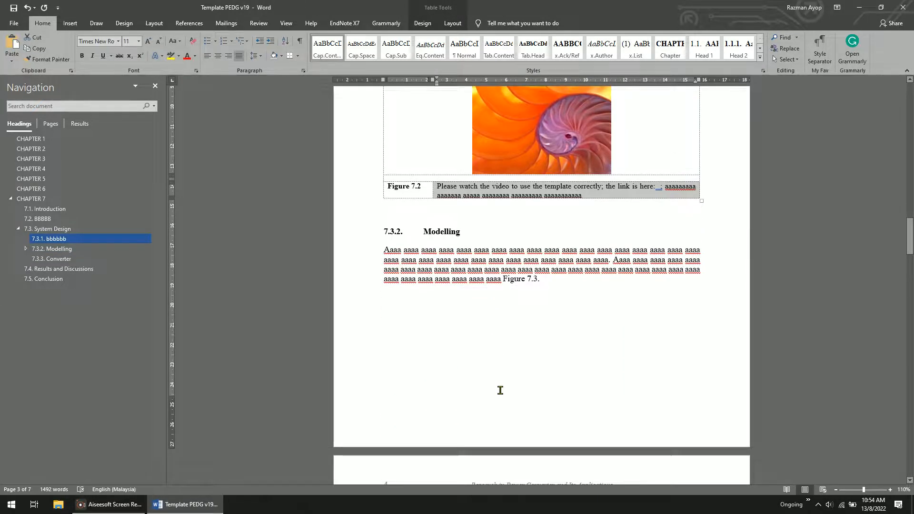
pyautogui.scroll(4, 500, 390)
pyautogui.scroll(-14, 509, 339)
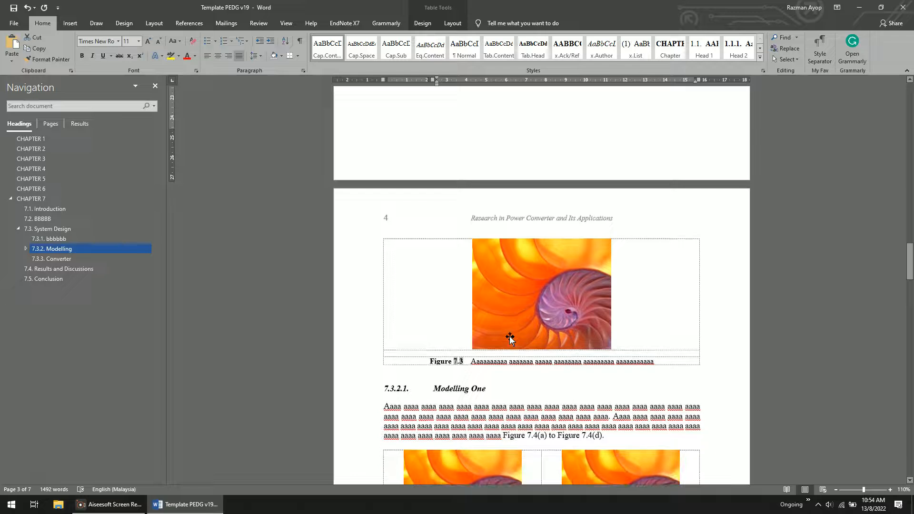
pyautogui.moveTo(654, 362); pyautogui.dragTo(493, 359)
pyautogui.click(501, 361)
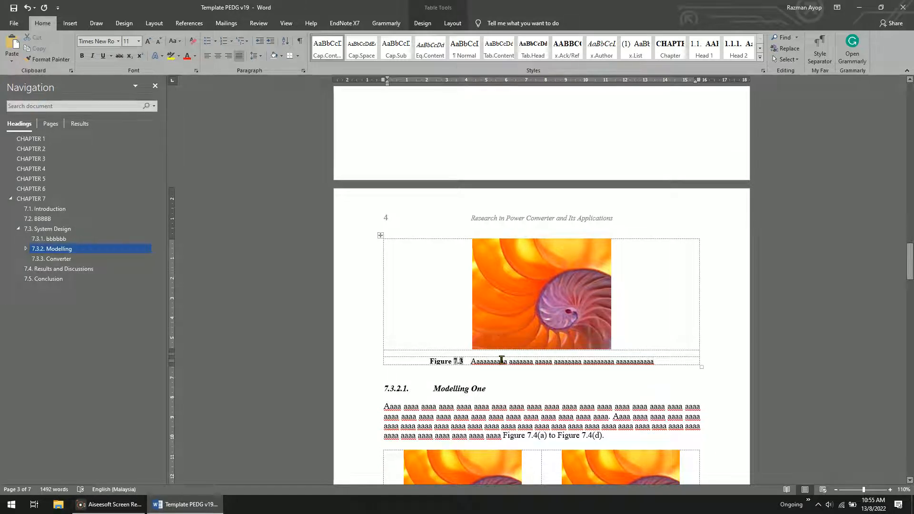
pyautogui.moveTo(725, 361); pyautogui.dragTo(522, 359)
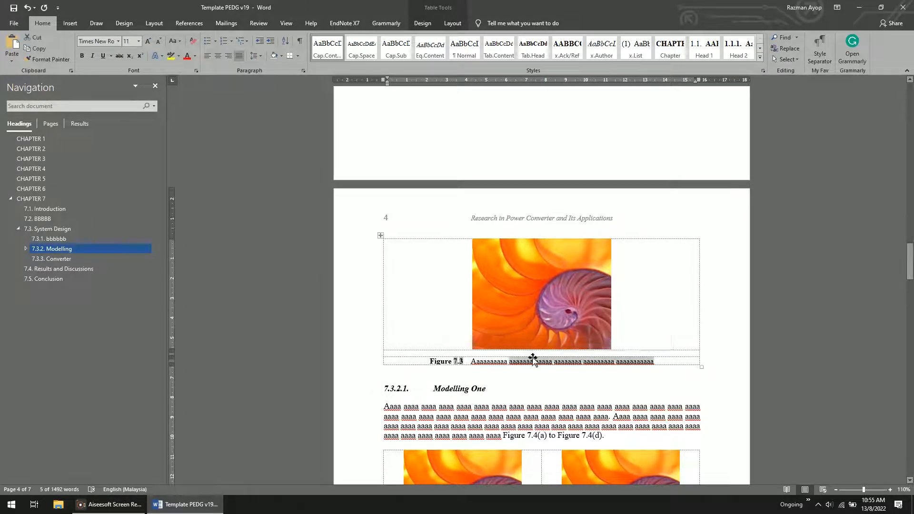
# Copy the single-line-caption figure table above Modelling One and paste the duplicate on a new line below it.
pyautogui.scroll(5, 533, 357)
pyautogui.scroll(-5, 533, 357)
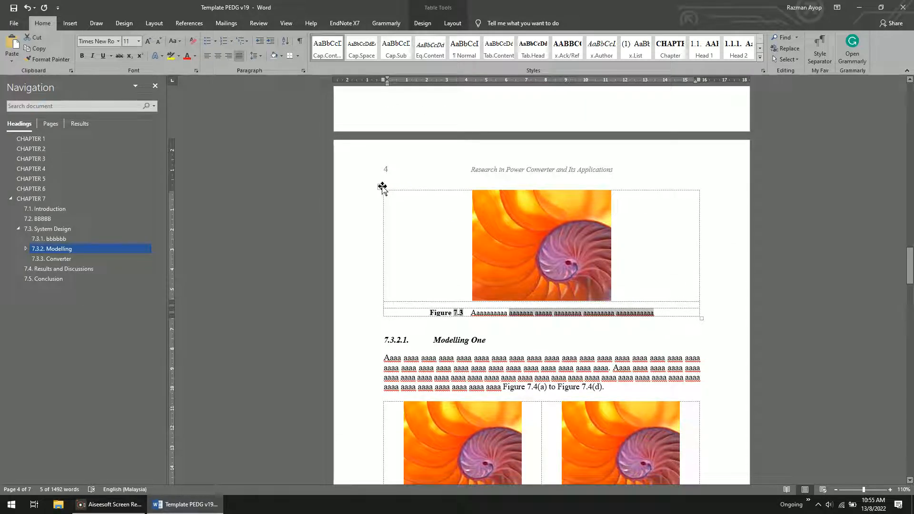
pyautogui.click(380, 186)
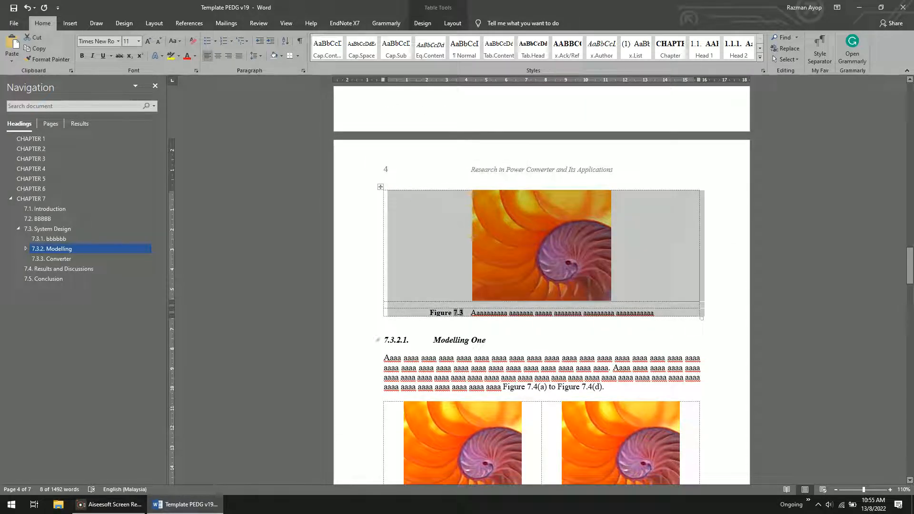
pyautogui.click(600, 322)
pyautogui.press('Return')
pyautogui.press('Return')
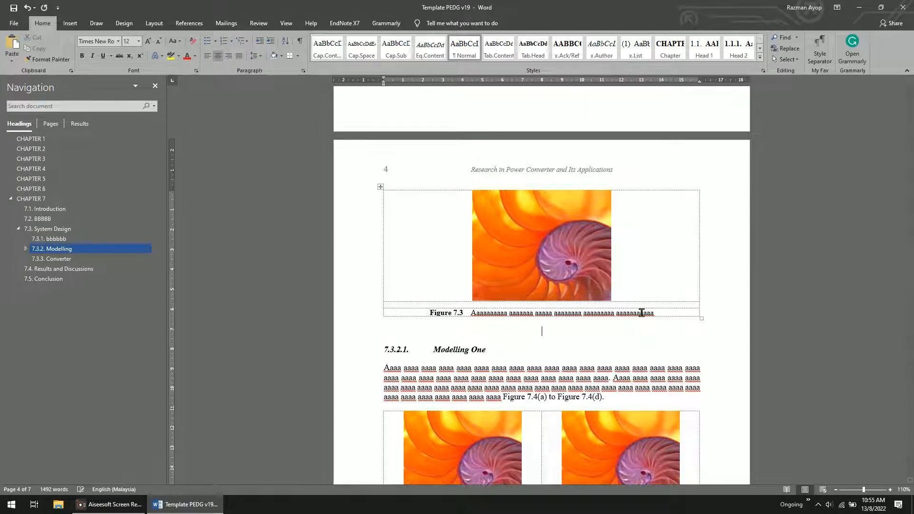
pyautogui.click(460, 330)
pyautogui.hotkey('ctrl', 'v')
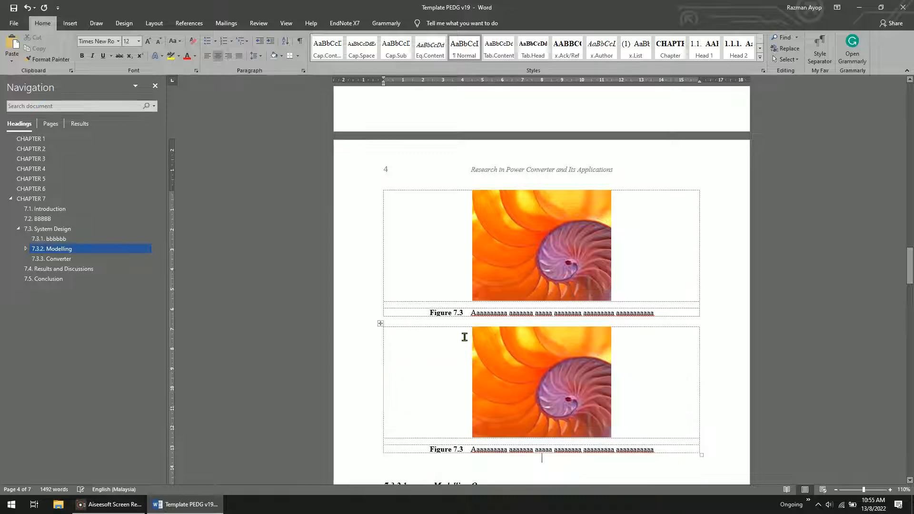
# Try replacing the picture in the duplicated single-line-caption figure with the clipboard contents, and undo the replacement.
pyautogui.click(570, 356)
pyautogui.press('Delete')
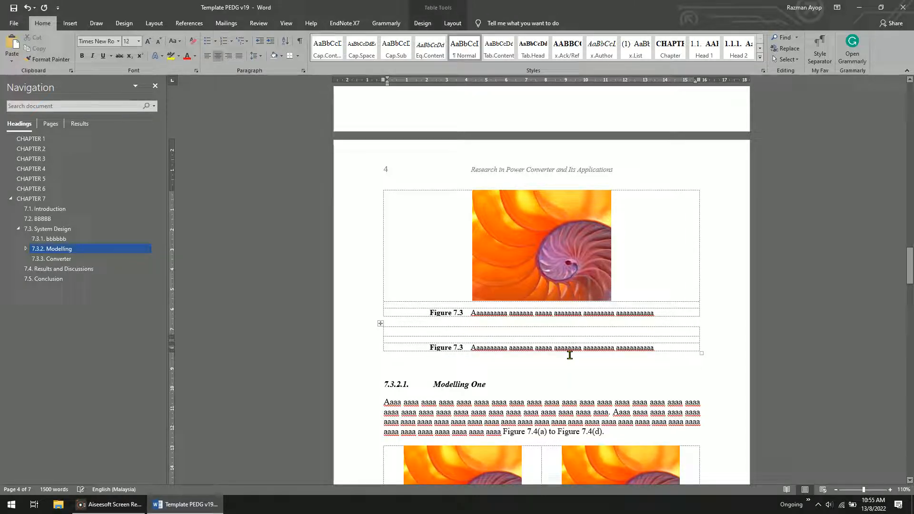
pyautogui.hotkey('ctrl', 'v')
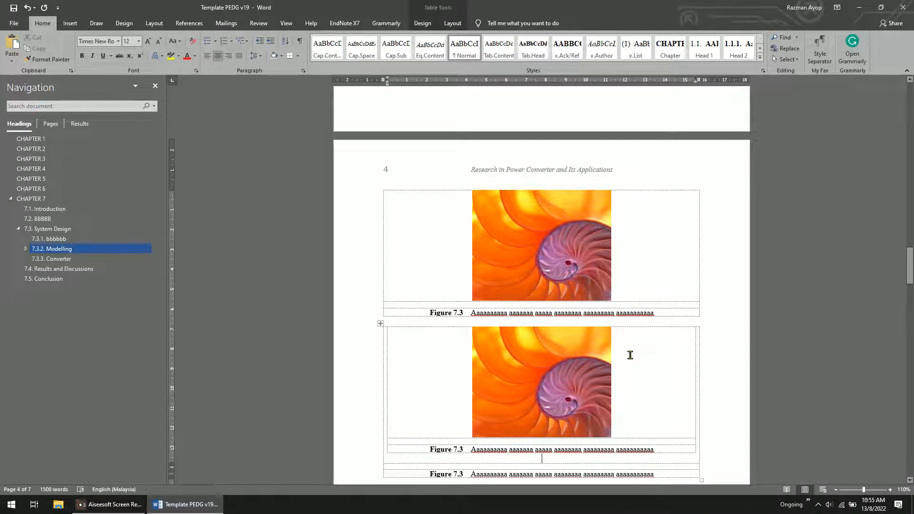
pyautogui.hotkey('ctrl', 'z')
pyautogui.hotkey('ctrl', 'z')
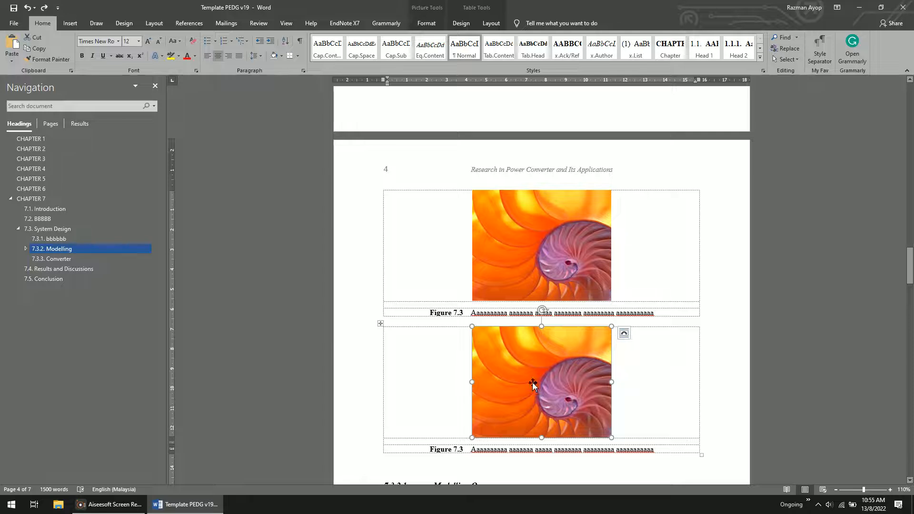
# Refresh the fields of the whole document to renumber the duplicated single-line-caption figure and the references to later figures.
pyautogui.press('ctrl')
pyautogui.scroll(-3, 456, 318)
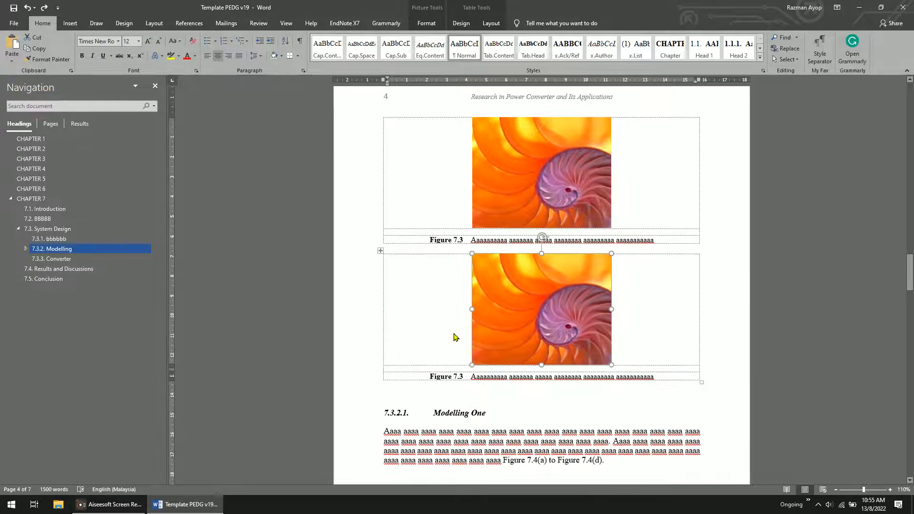
pyautogui.click(454, 331)
pyautogui.hotkey('ctrl', 'a')
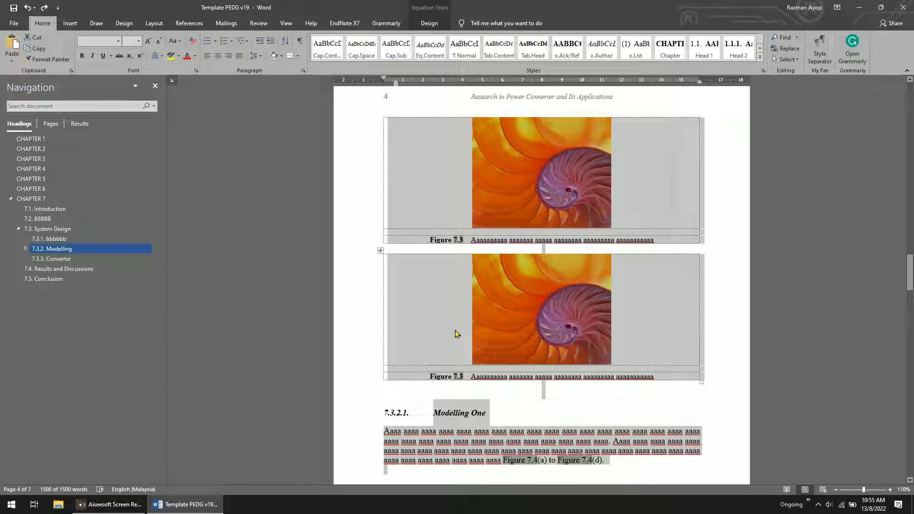
pyautogui.press('F9')
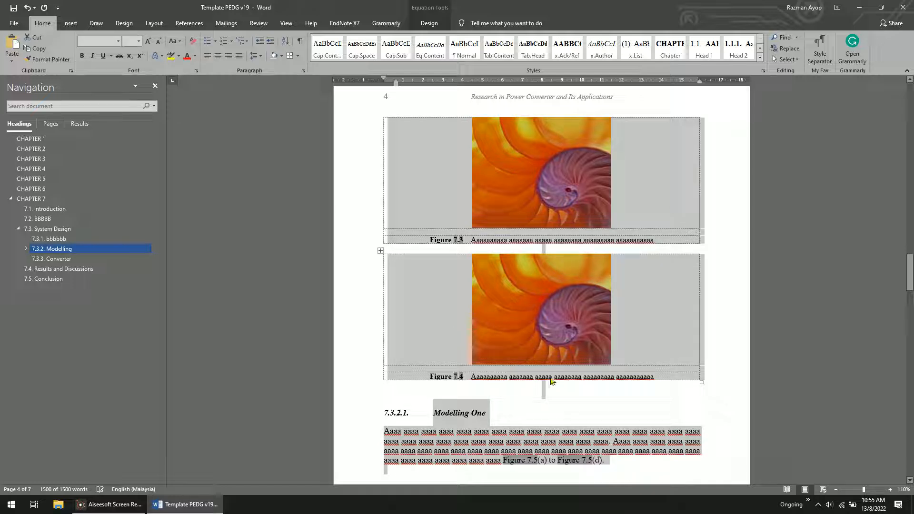
# Check the updated figure numbers and the in-text figure reference in the System Design paragraph.
pyautogui.scroll(10, 595, 285)
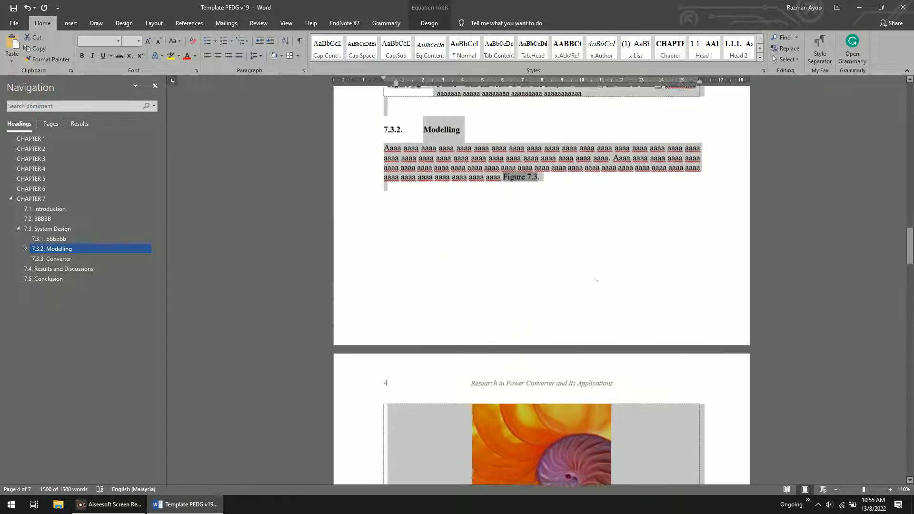
pyautogui.scroll(5, 599, 287)
pyautogui.scroll(7, 598, 283)
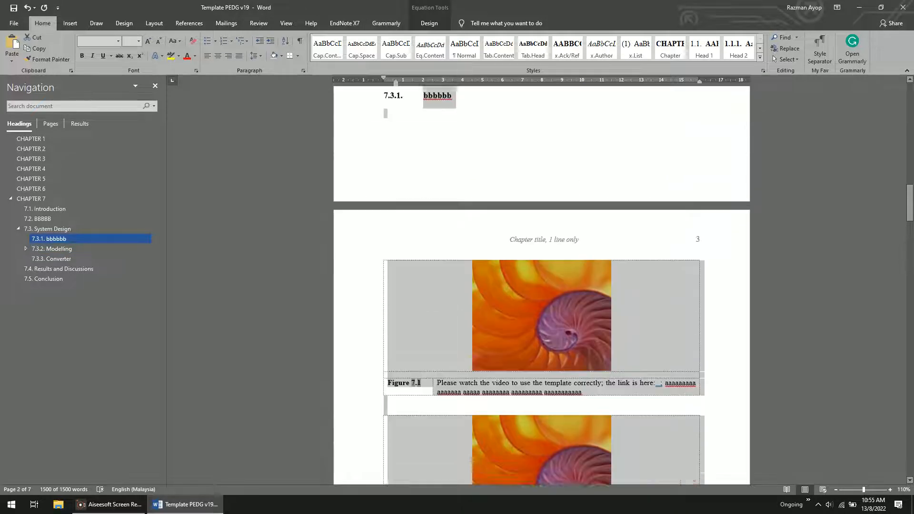
pyautogui.scroll(-2, 596, 283)
pyautogui.scroll(-7, 595, 284)
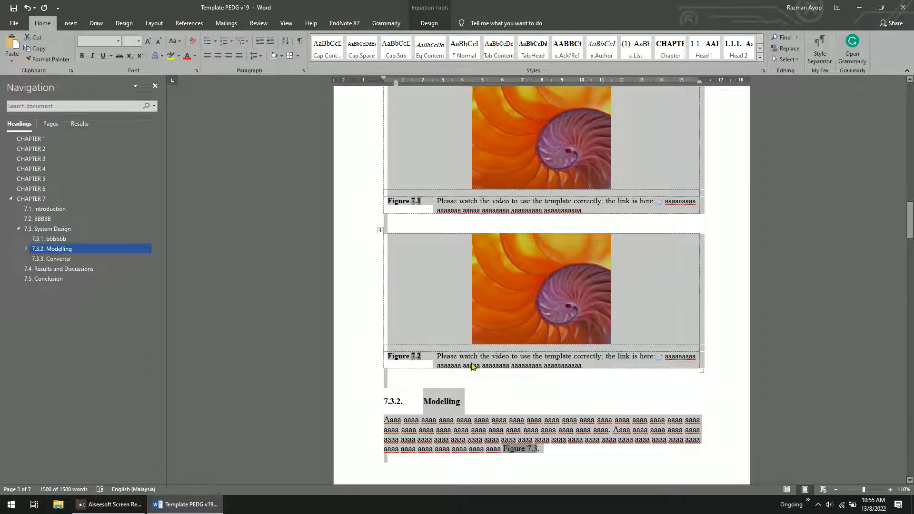
pyautogui.scroll(8, 509, 363)
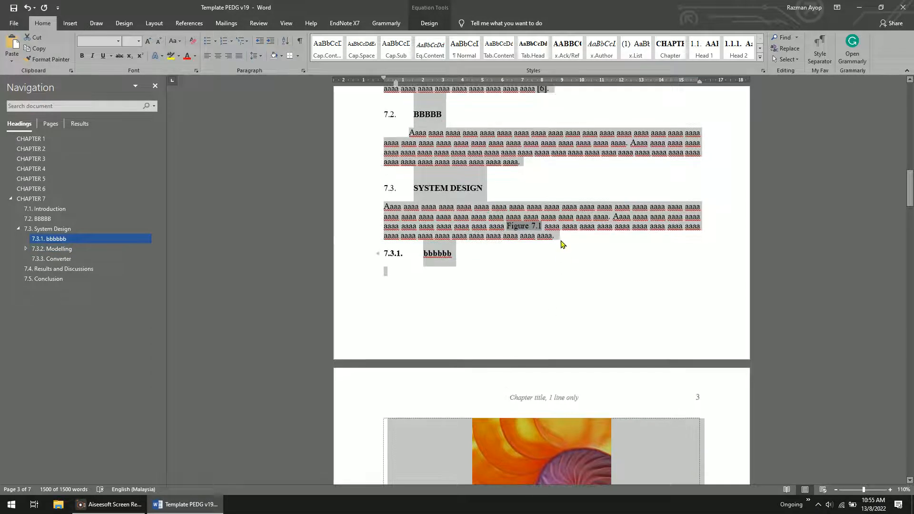
pyautogui.click(562, 237)
pyautogui.moveTo(498, 226); pyautogui.dragTo(536, 226)
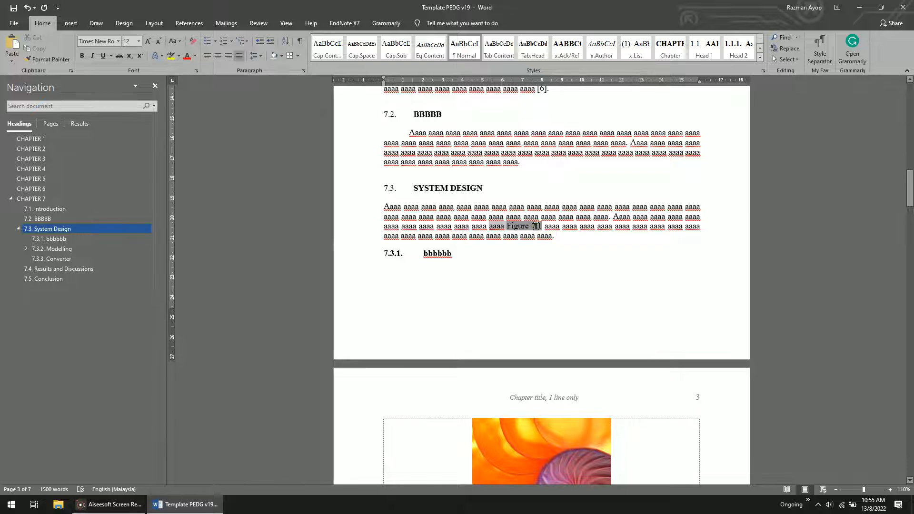
pyautogui.click(547, 226)
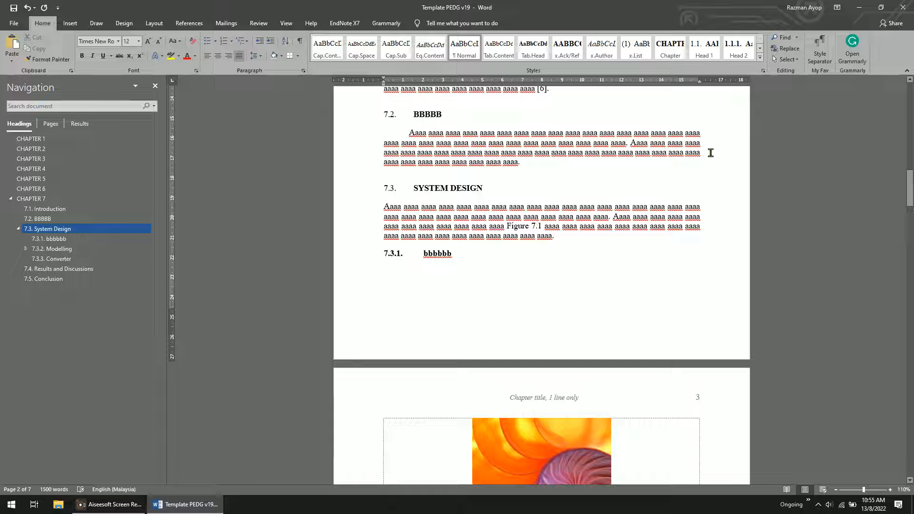
# Add a space before the full stop at the end of the System Design paragraph for a second figure reference.
pyautogui.scroll(-10, 554, 219)
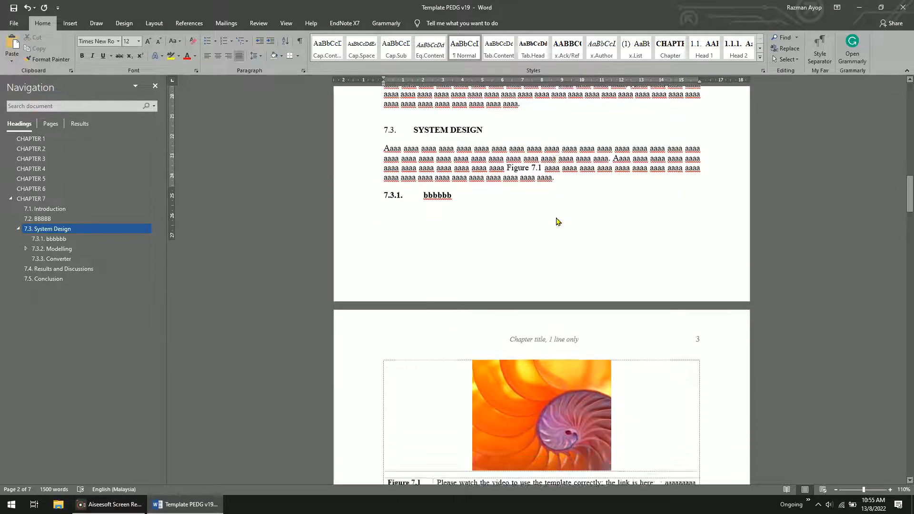
pyautogui.scroll(-1, 459, 331)
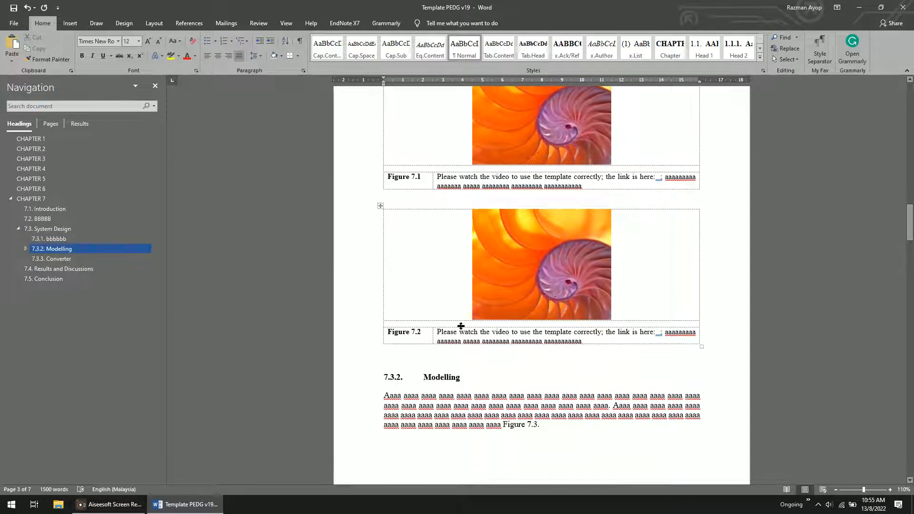
pyautogui.scroll(6, 462, 290)
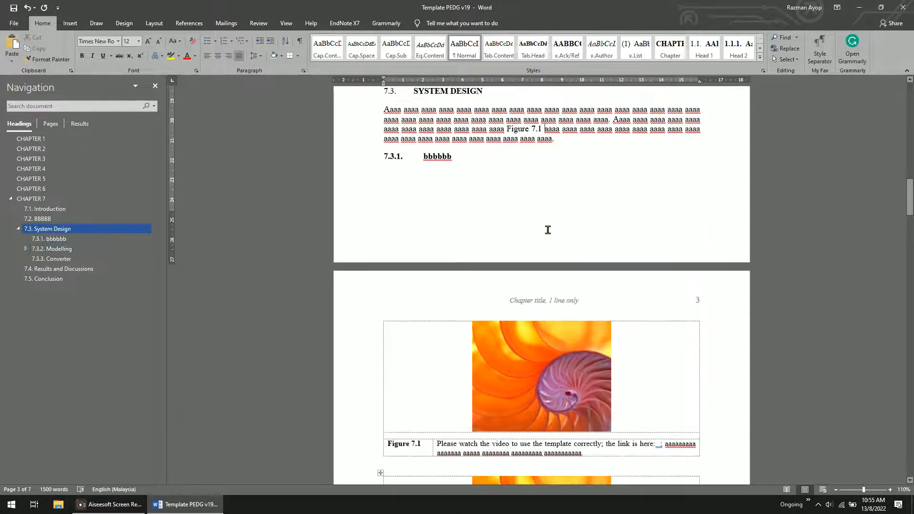
pyautogui.scroll(2, 547, 229)
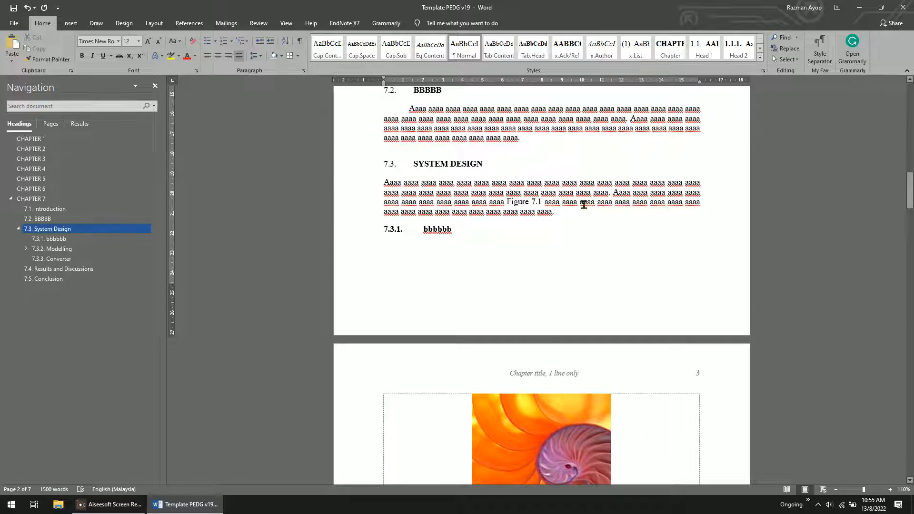
pyautogui.click(552, 212)
pyautogui.scroll(-8, 586, 241)
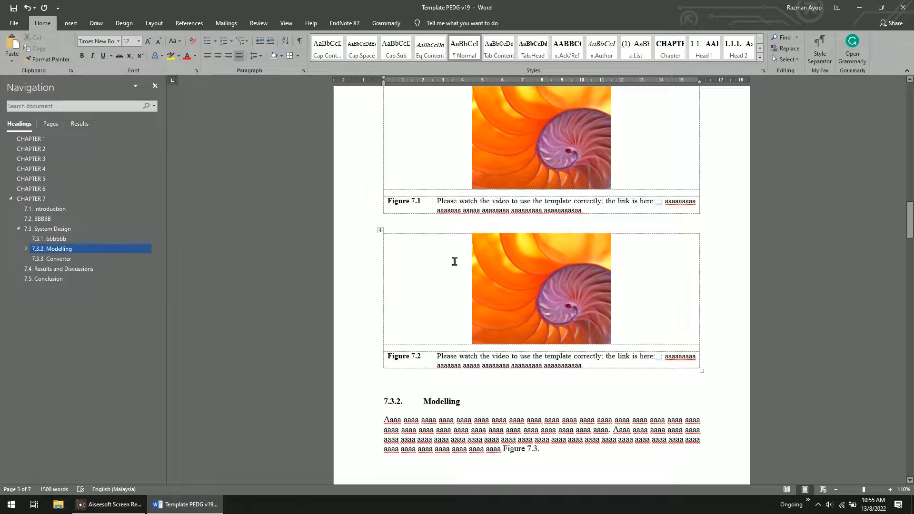
pyautogui.scroll(8, 561, 302)
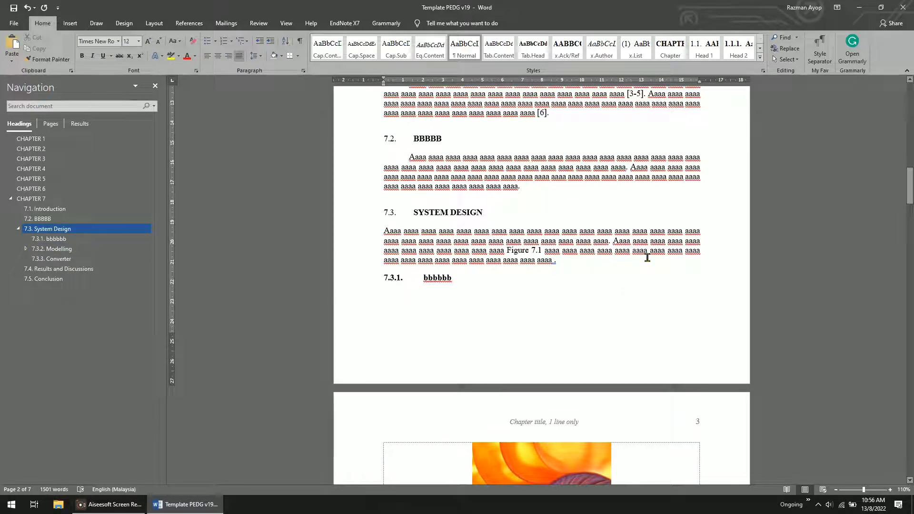
# Insert a cross-reference to Figure 7.2, only label and number, before the full stop ending the System Design paragraph.
pyautogui.click(189, 23)
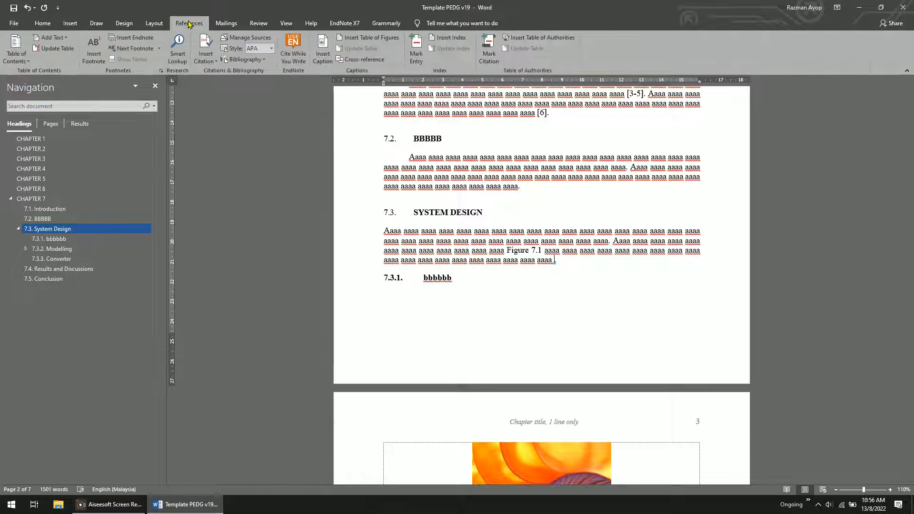
pyautogui.click(369, 62)
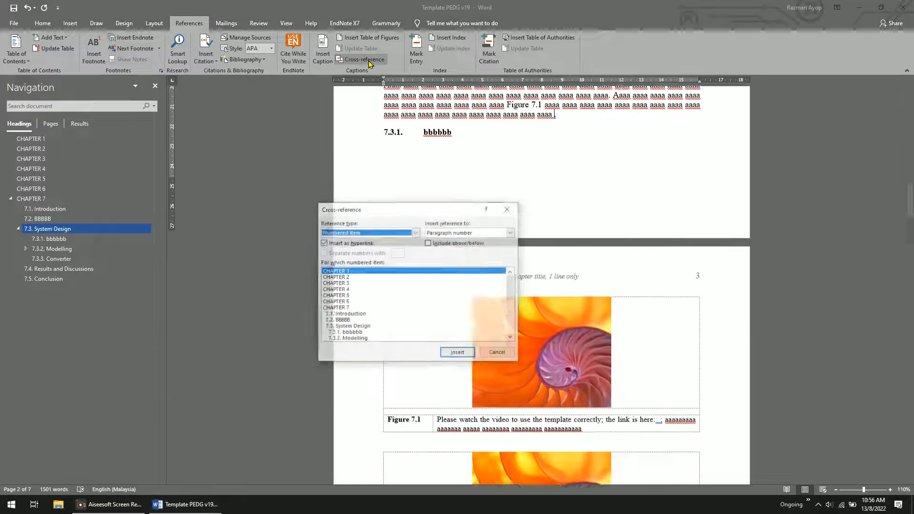
pyautogui.click(387, 233)
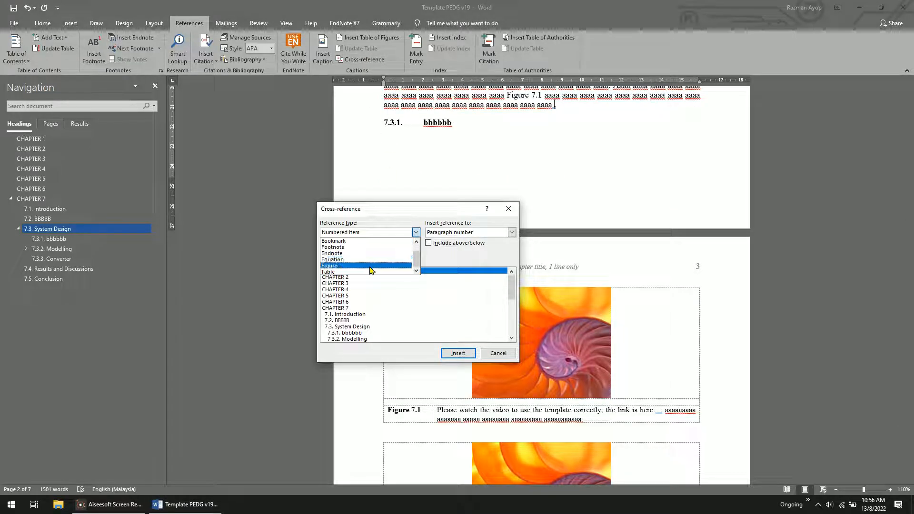
pyautogui.click(371, 265)
pyautogui.click(416, 233)
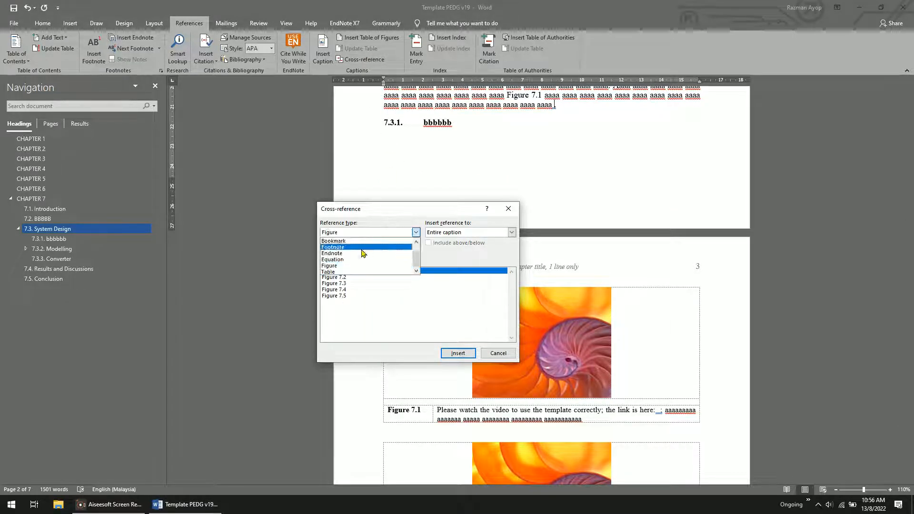
pyautogui.click(345, 267)
pyautogui.click(511, 233)
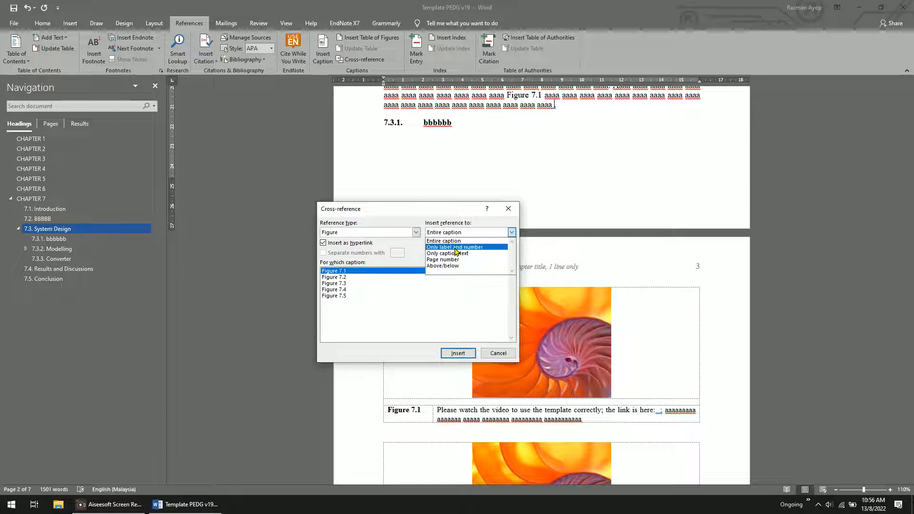
pyautogui.click(458, 247)
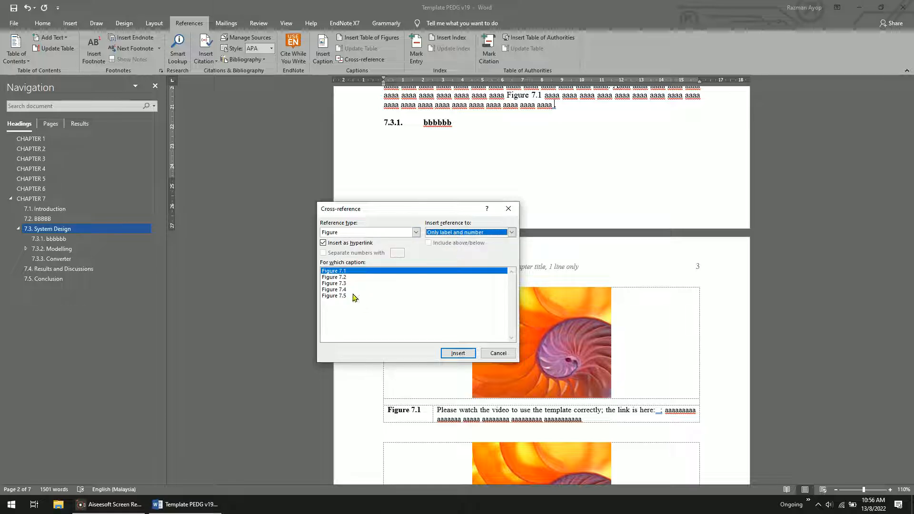
pyautogui.click(348, 278)
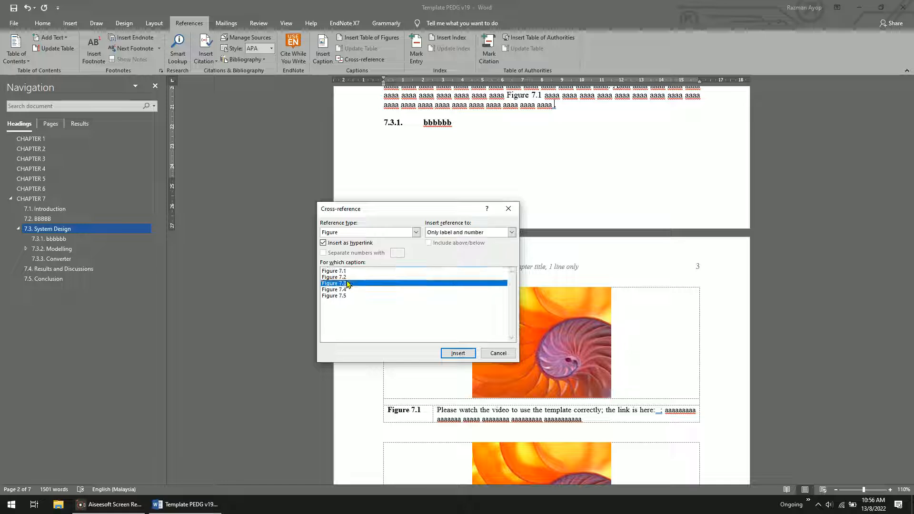
pyautogui.click(458, 353)
pyautogui.click(498, 353)
pyautogui.scroll(3, 619, 148)
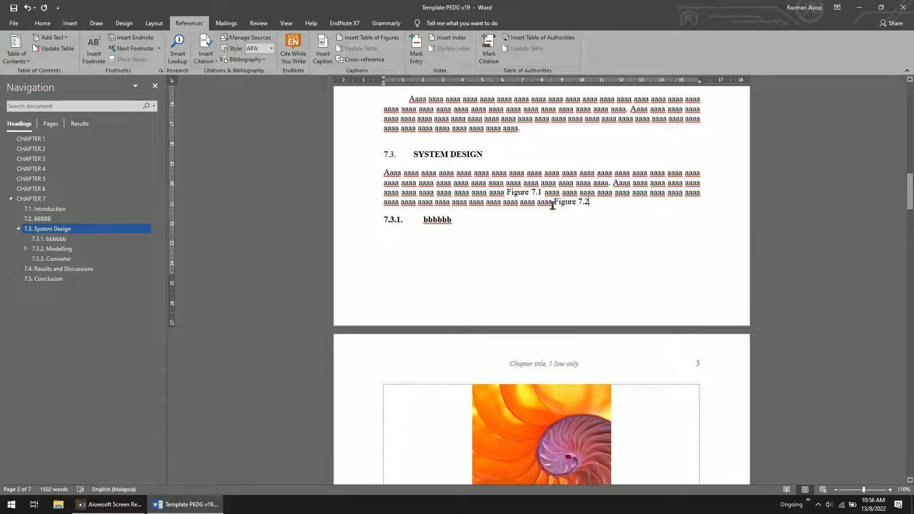
# Copy the Figure 7.2 table and paste the duplicate on a new line between Figure 7.1 and Figure 7.2.
pyautogui.scroll(-5, 530, 235)
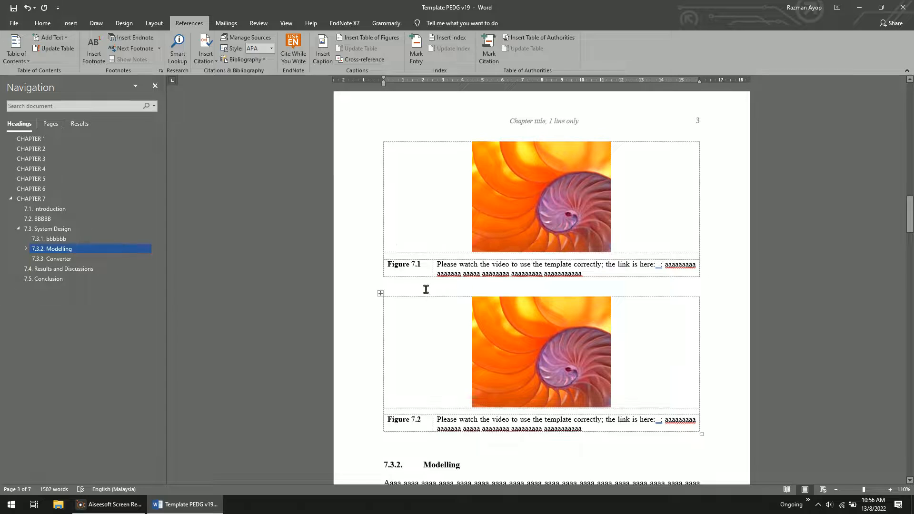
pyautogui.click(429, 292)
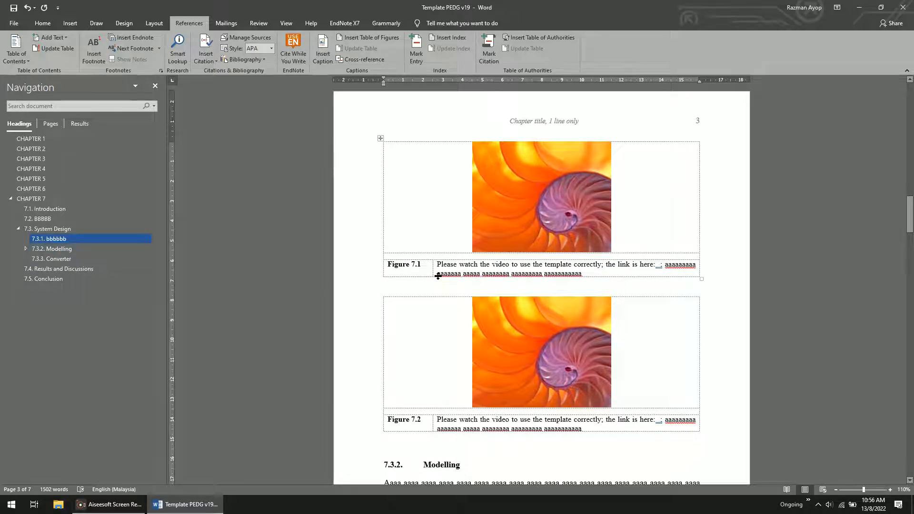
pyautogui.press('Return')
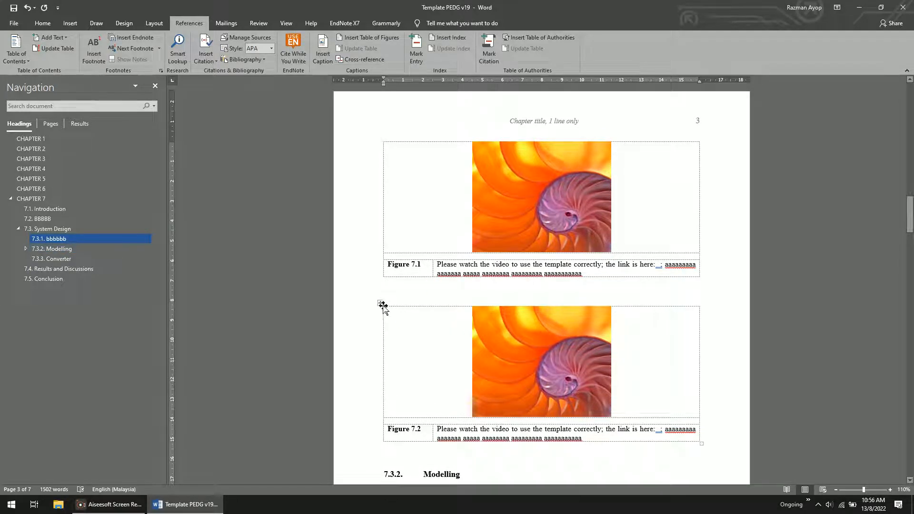
pyautogui.click(383, 305)
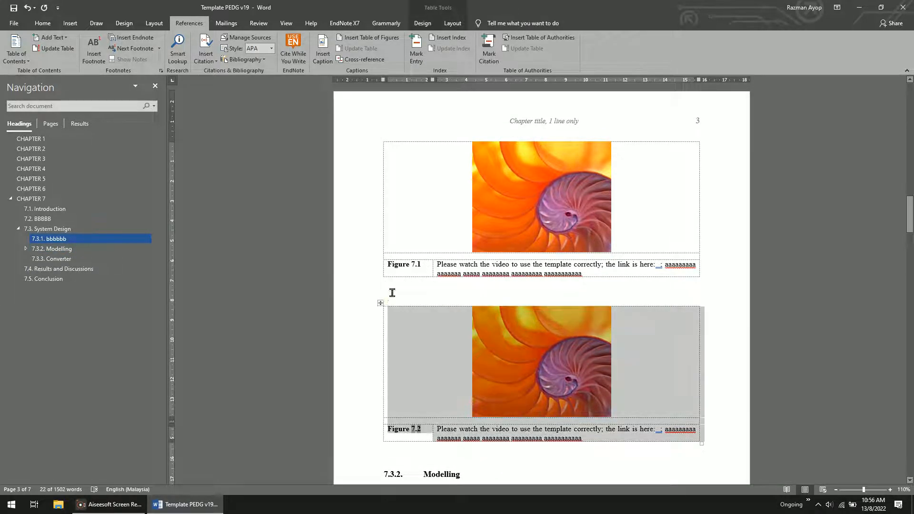
pyautogui.click(392, 292)
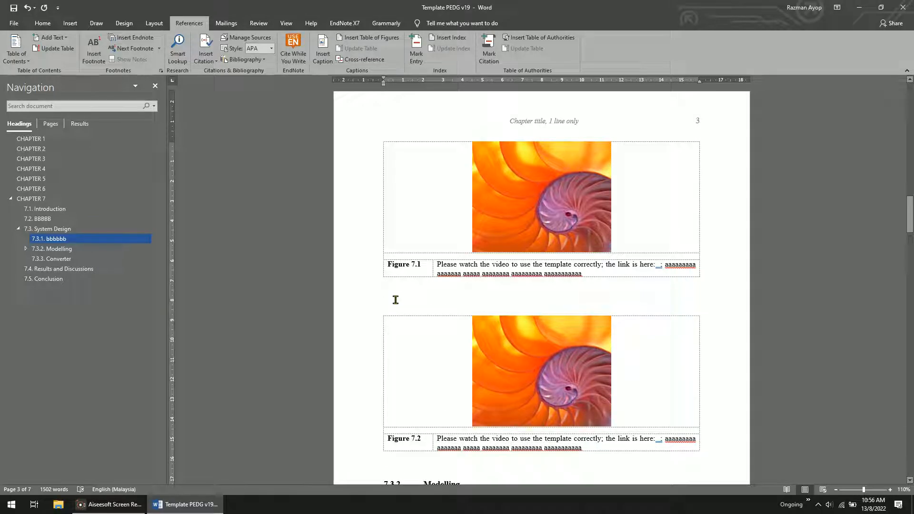
pyautogui.hotkey('ctrl', 'v')
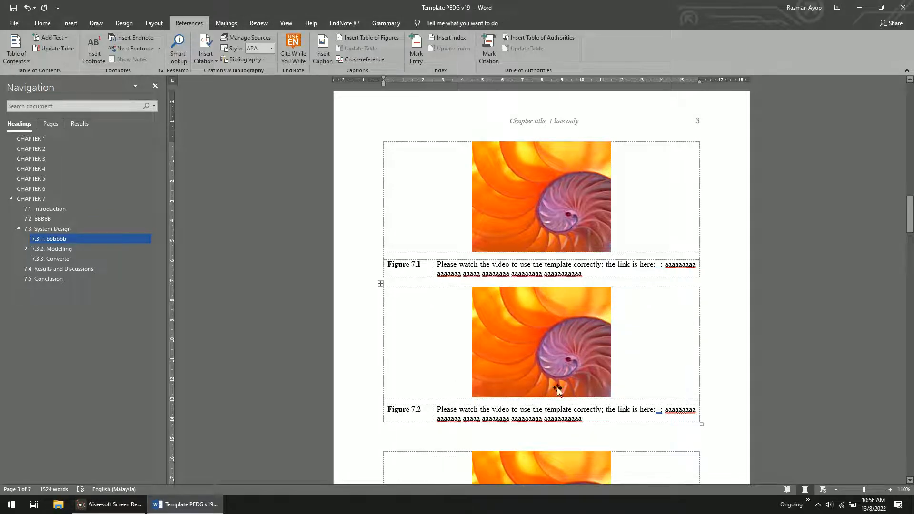
pyautogui.scroll(-5, 532, 398)
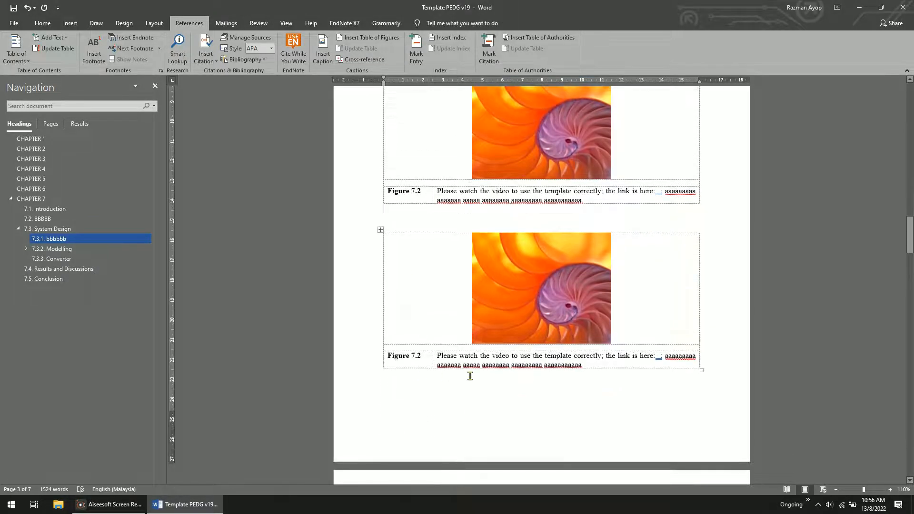
# Refresh all fields in the document to renumber the figure captions and the new cross-reference in the System Design paragraph.
pyautogui.scroll(14, 444, 376)
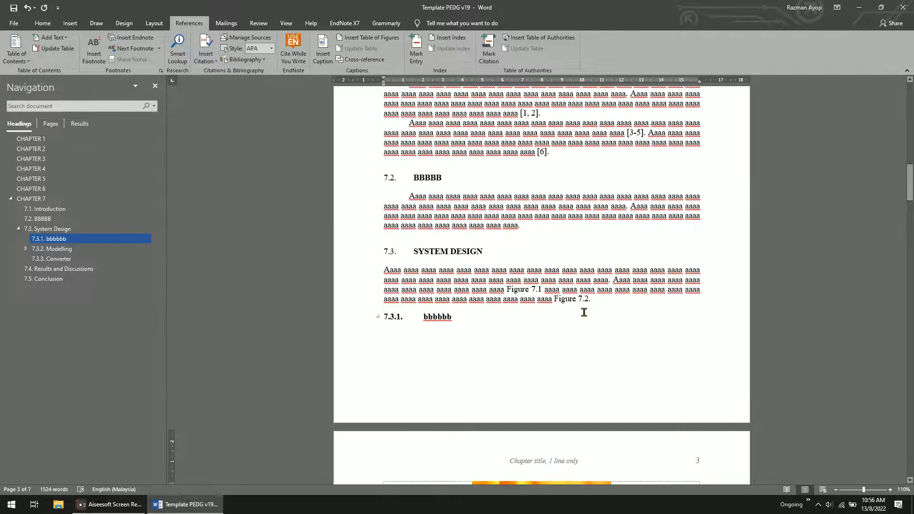
pyautogui.scroll(-3, 617, 333)
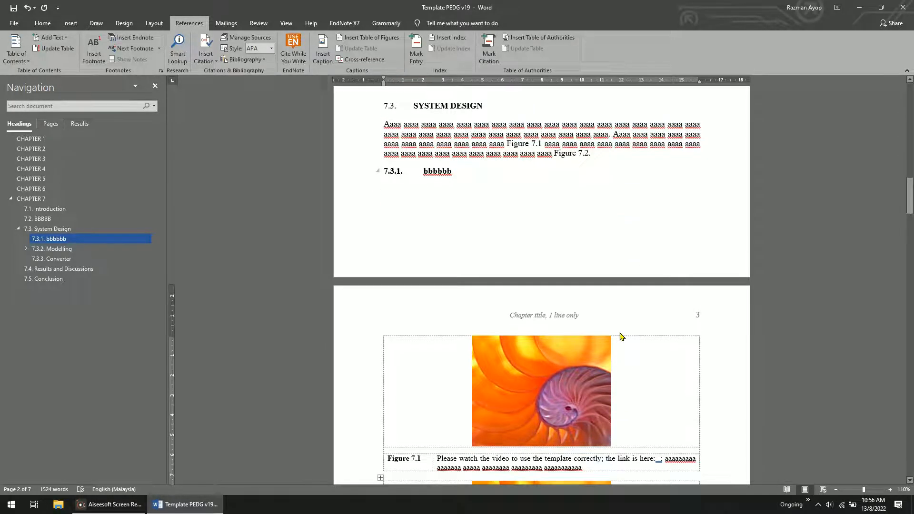
pyautogui.hotkey('ctrl', 'a')
pyautogui.press('F9')
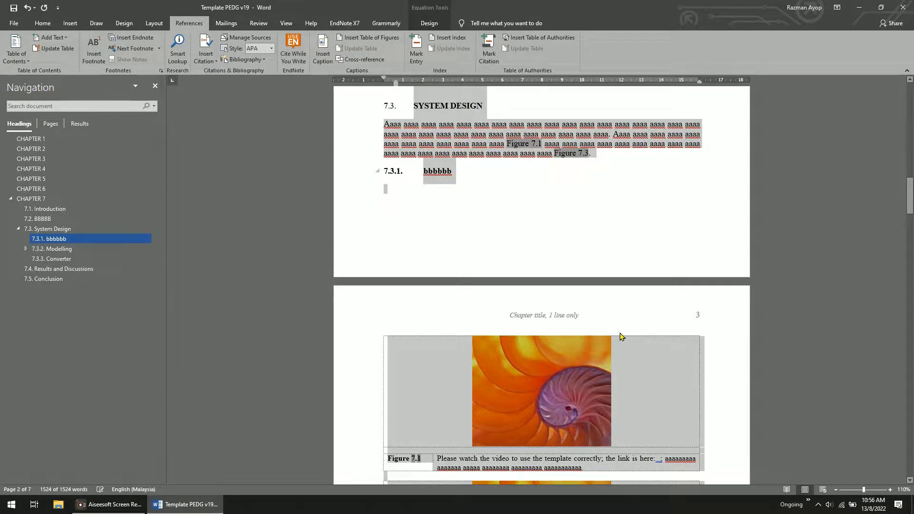
# Check the renumbered figure captions against the second figure reference at the end of the System Design paragraph.
pyautogui.scroll(-8, 585, 186)
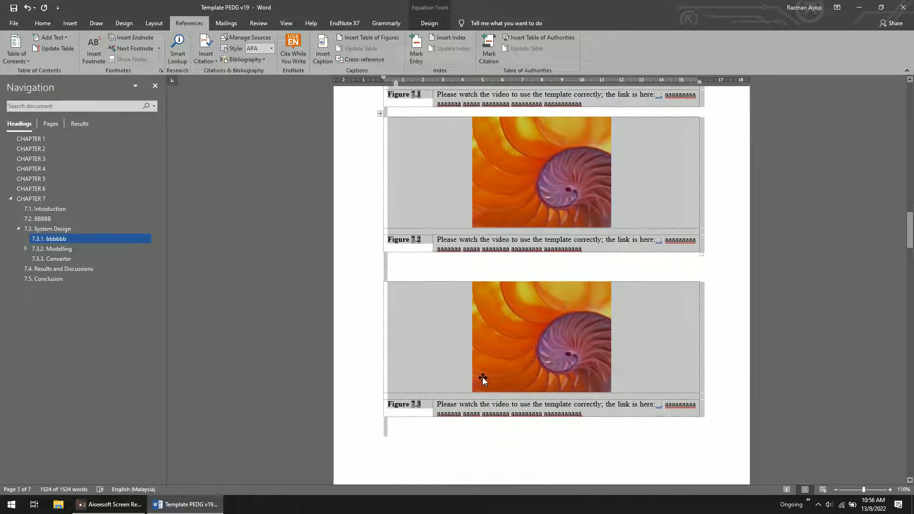
pyautogui.click(482, 377)
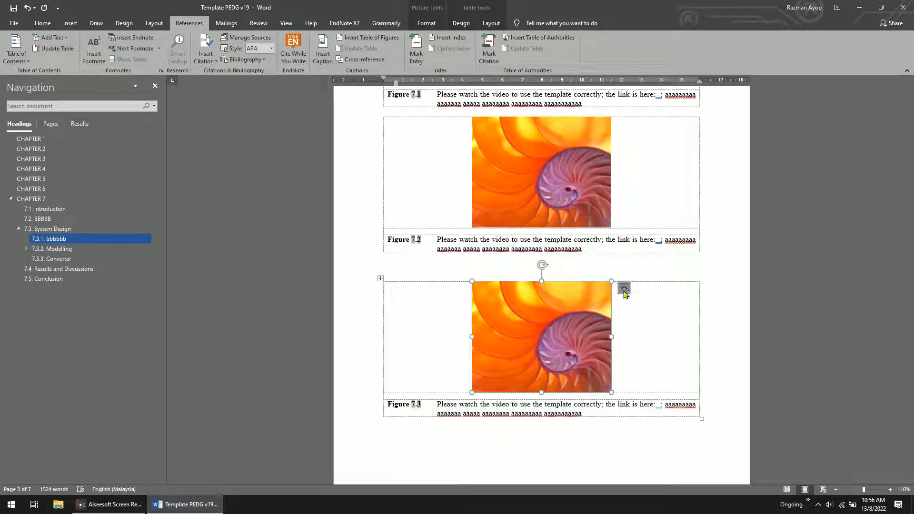
pyautogui.click(662, 145)
pyautogui.scroll(10, 663, 148)
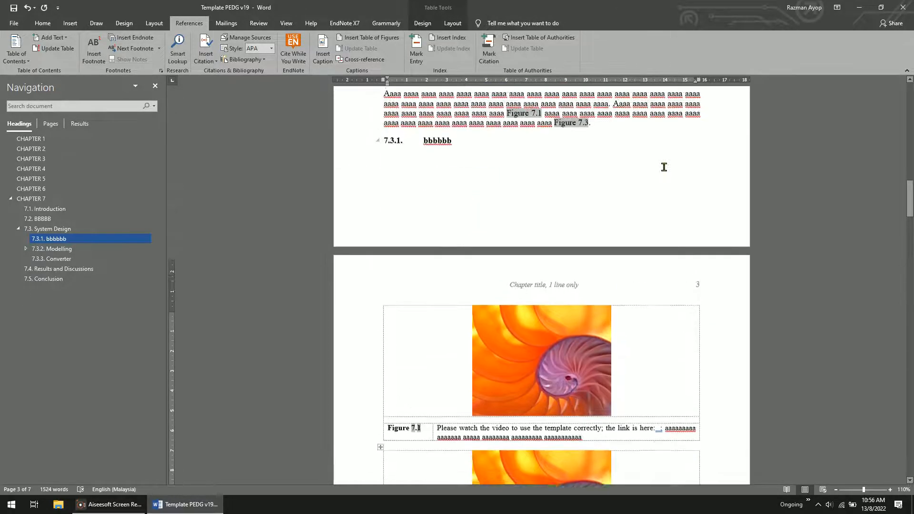
pyautogui.moveTo(581, 279); pyautogui.dragTo(557, 274)
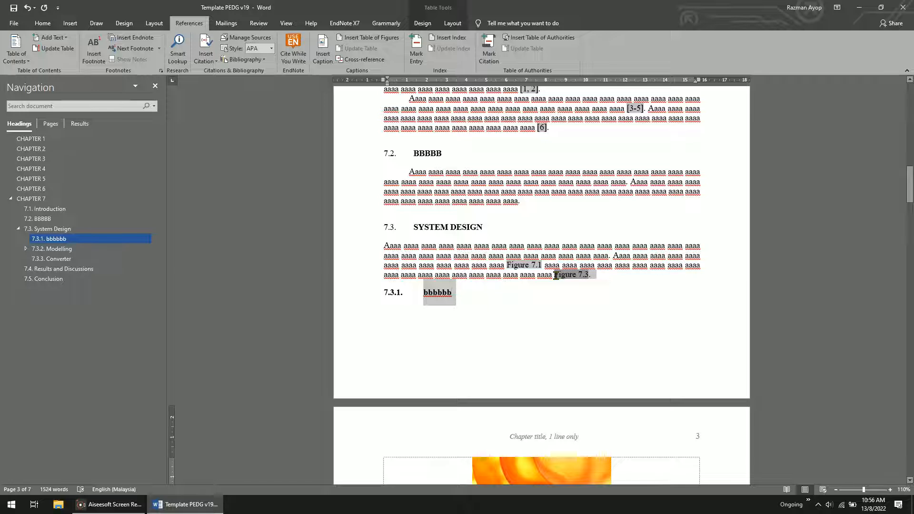
pyautogui.moveTo(618, 275); pyautogui.dragTo(556, 272)
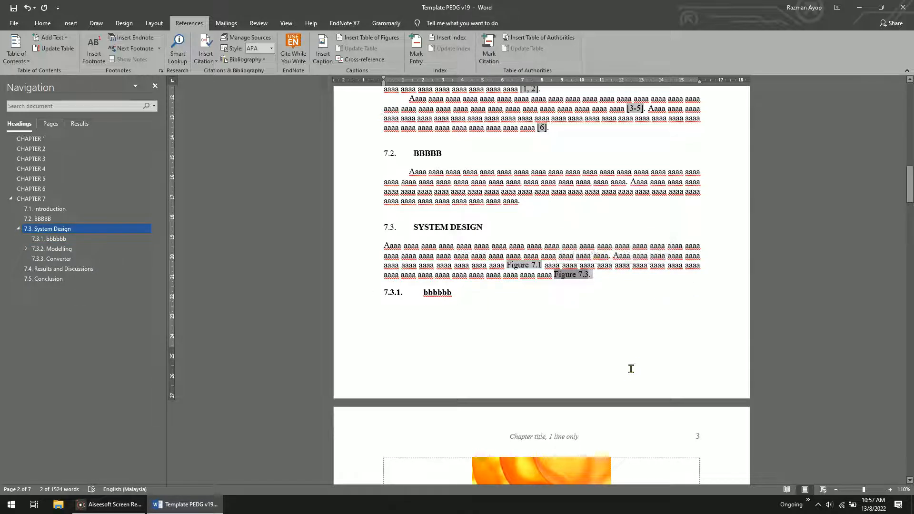
# Examine the captions of Table 7.2 and Table 7.1 around the Model One One section, selecting each caption's text.
pyautogui.scroll(-3, 630, 374)
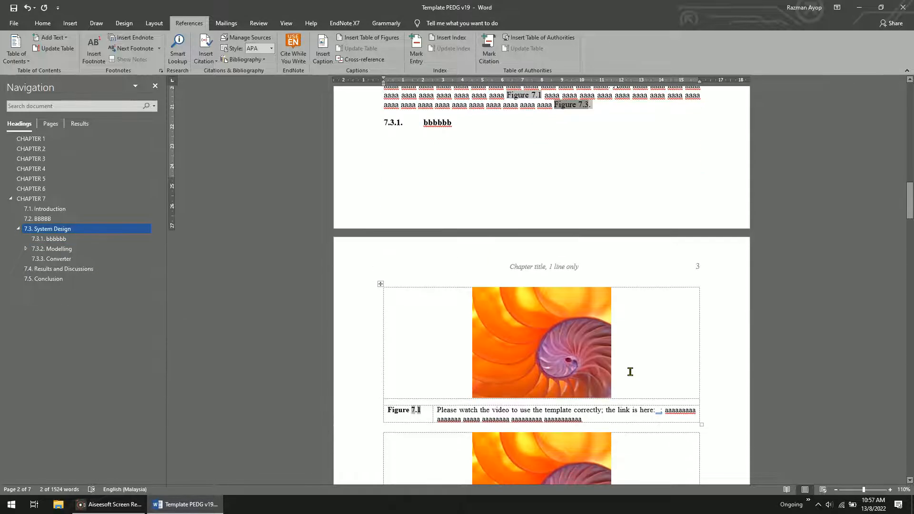
pyautogui.scroll(-18, 552, 249)
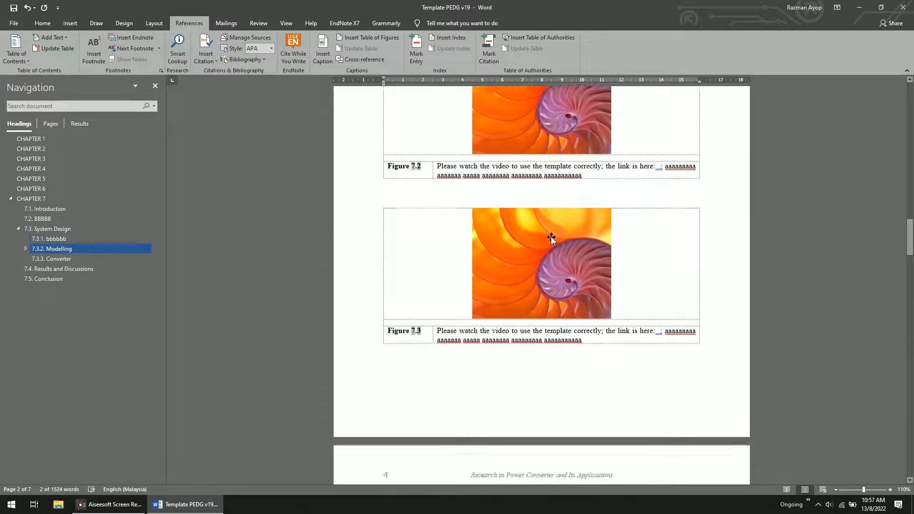
pyautogui.scroll(-12, 548, 232)
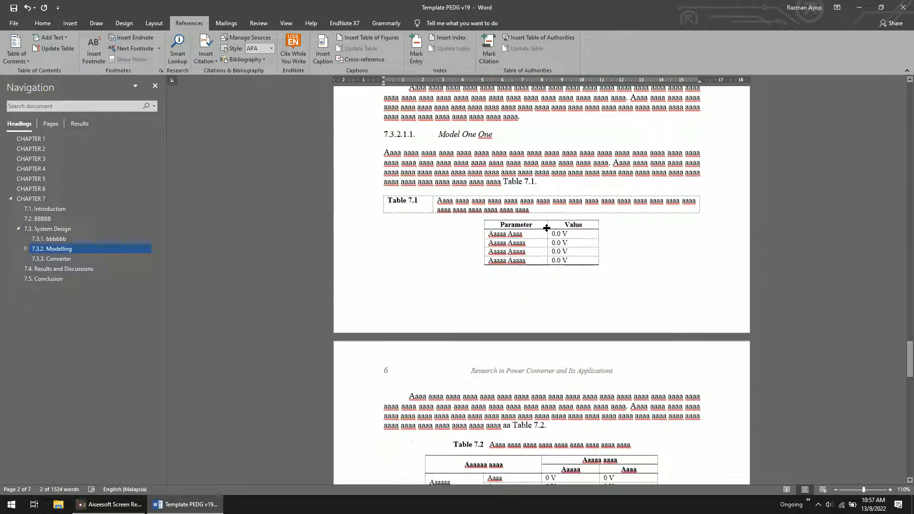
pyautogui.scroll(-2, 535, 273)
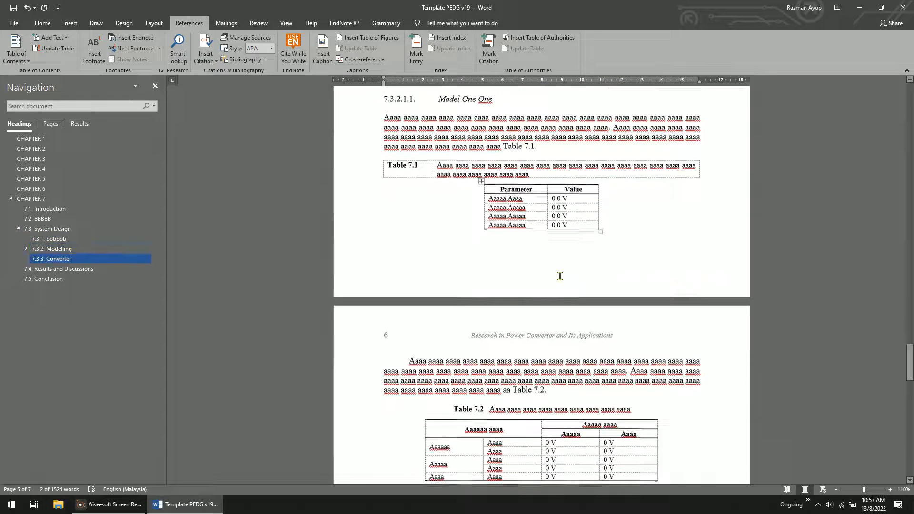
pyautogui.moveTo(456, 361); pyautogui.dragTo(489, 361)
pyautogui.scroll(2, 554, 214)
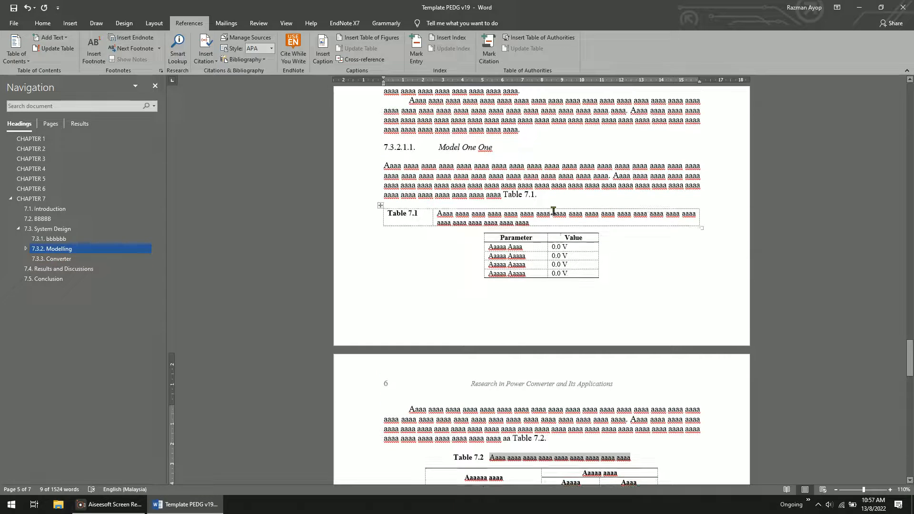
pyautogui.moveTo(534, 220); pyautogui.dragTo(437, 214)
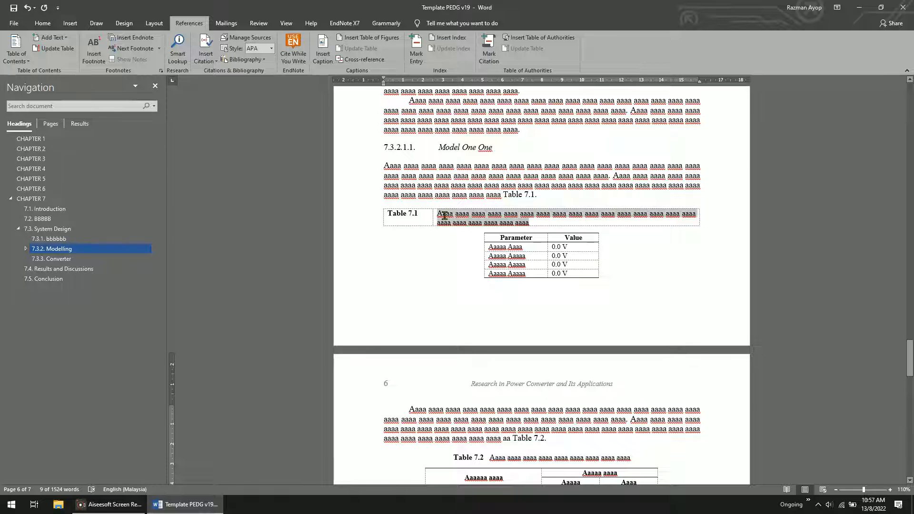
# Examine the Table 7.1 caption and the Parameter/Value table beneath it, selecting rows and caption text.
pyautogui.click(445, 255)
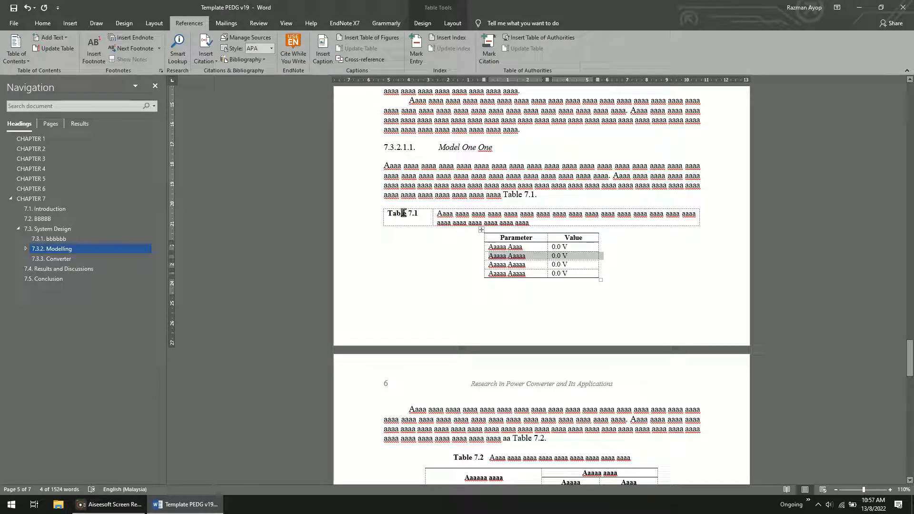
pyautogui.moveTo(563, 219); pyautogui.dragTo(437, 213)
pyautogui.click(380, 274)
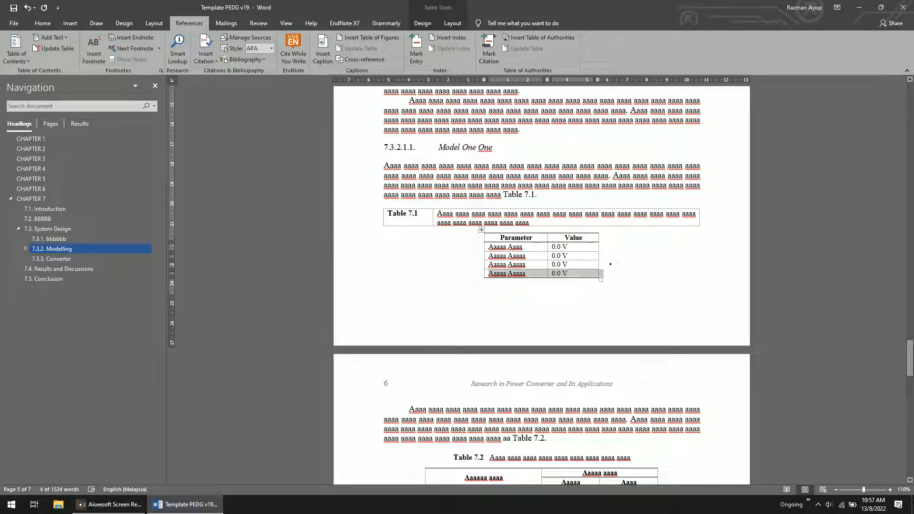
pyautogui.click(611, 263)
pyautogui.scroll(-1, 623, 265)
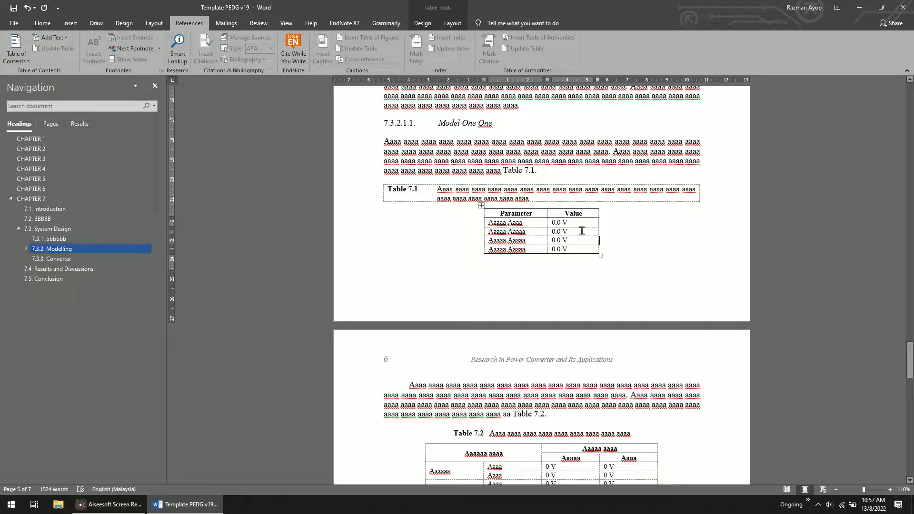
pyautogui.moveTo(591, 249); pyautogui.dragTo(378, 190)
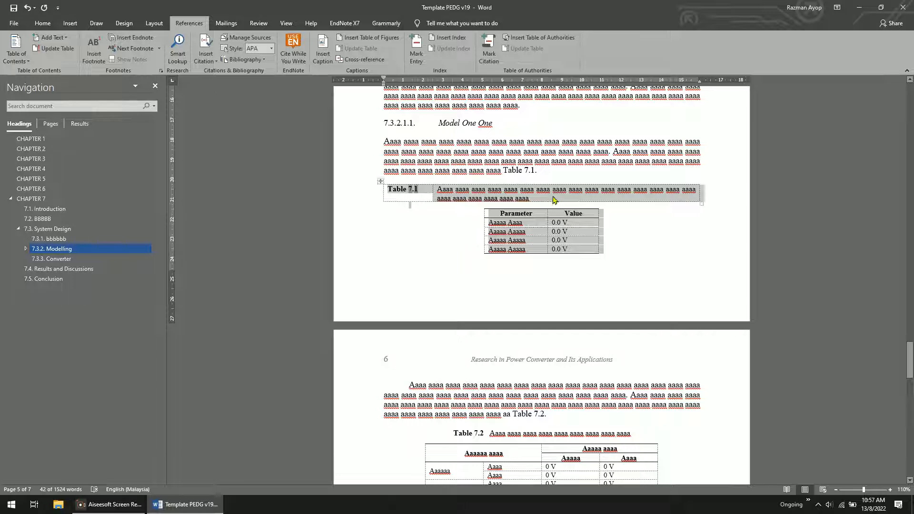
# Copy the Table 7.1 caption table and add three blank lines above the paragraph at the start of page 6.
pyautogui.click(363, 178)
pyautogui.click(380, 184)
pyautogui.hotkey('ctrl', 'c')
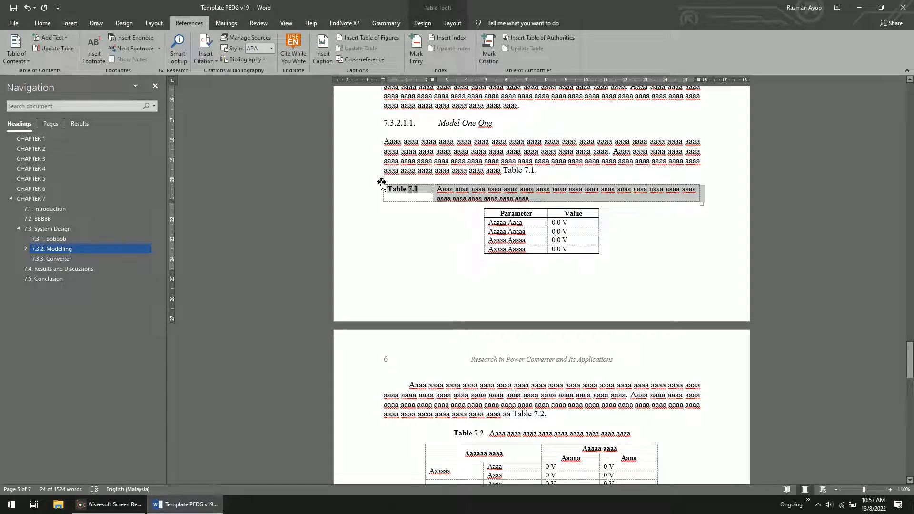
pyautogui.scroll(-2, 444, 308)
pyautogui.click(419, 335)
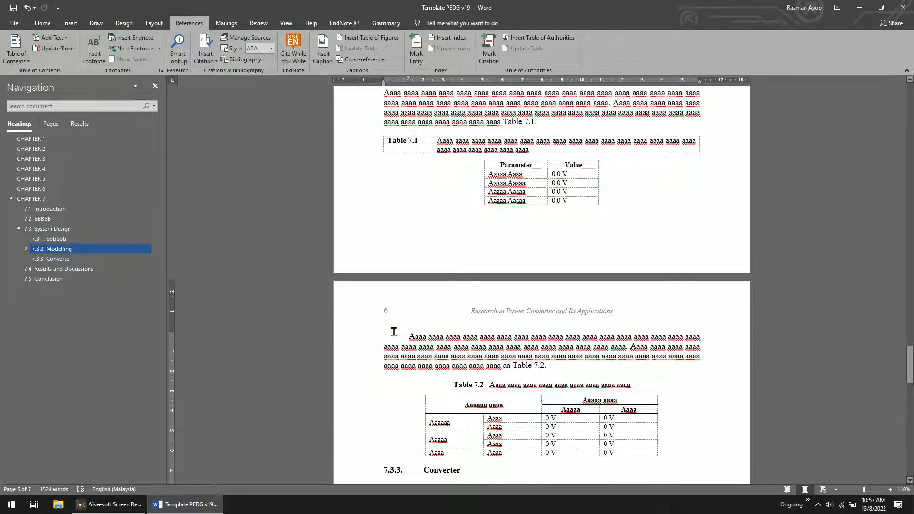
pyautogui.press('Return')
pyautogui.press('Return')
pyautogui.press('Return')
pyautogui.press('Up')
pyautogui.press('Up')
pyautogui.press('Up')
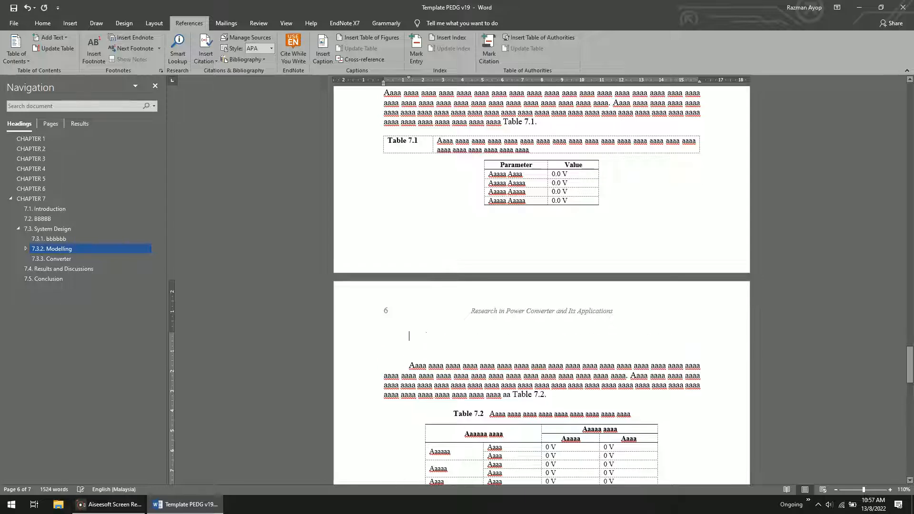
# Paste the copied caption table on the first blank line of page 6 and update all fields in the document.
pyautogui.hotkey('ctrl', 'v')
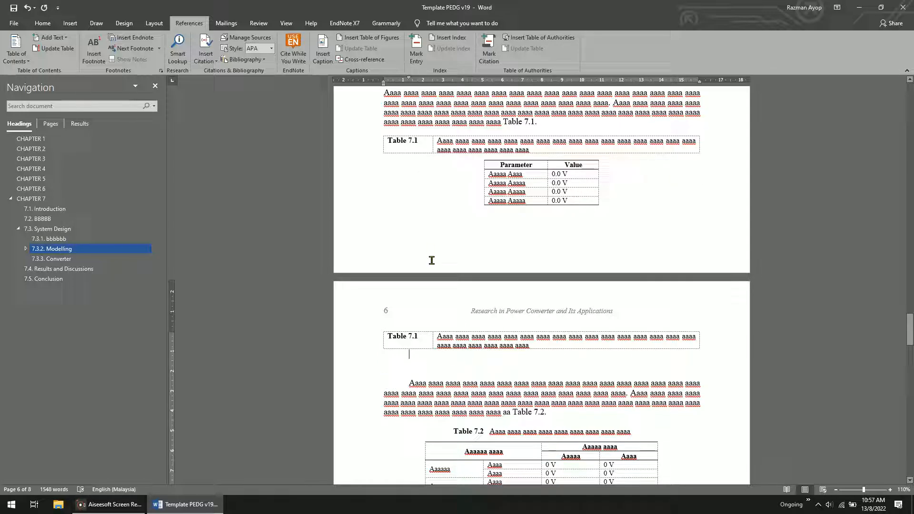
pyautogui.hotkey('ctrl', 'a')
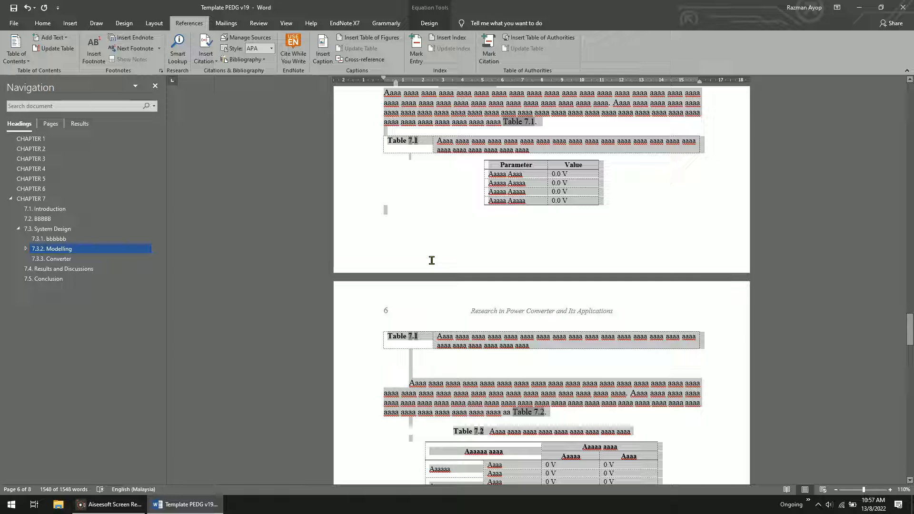
pyautogui.press('F9')
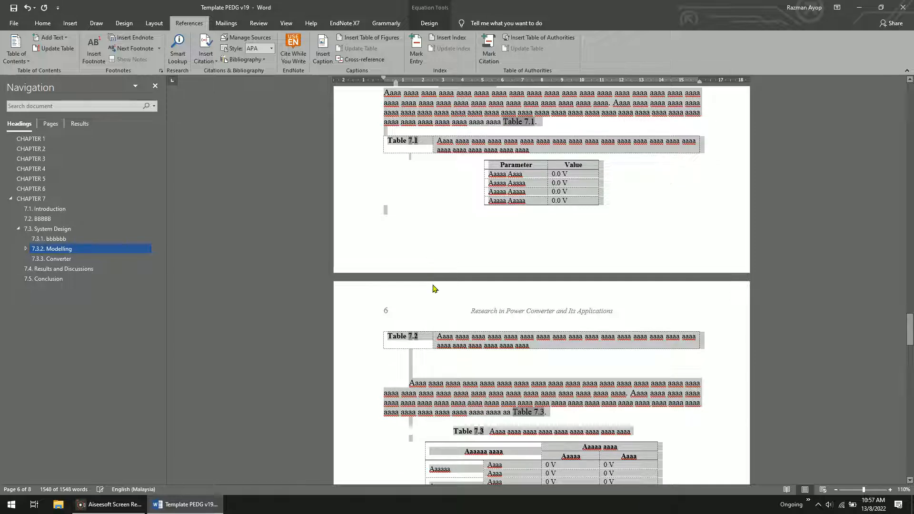
# Extend the Table 7.1 reference with "and" plus a hyperlinked cross-reference to Table 7.2, using only label and number.
pyautogui.click(552, 113)
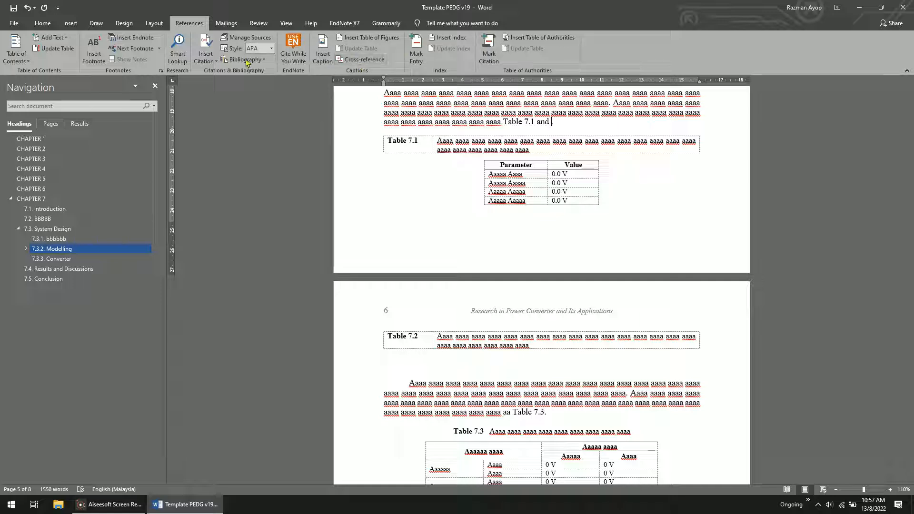
pyautogui.click(361, 59)
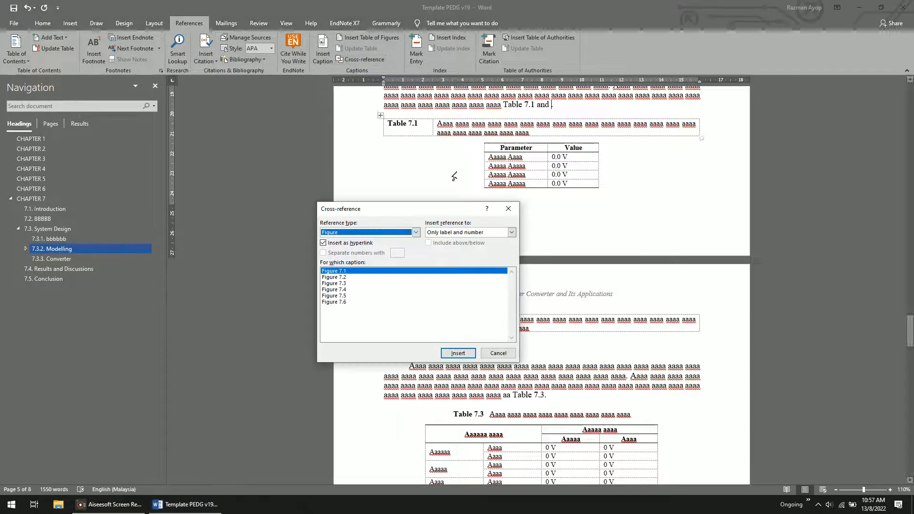
pyautogui.click(380, 231)
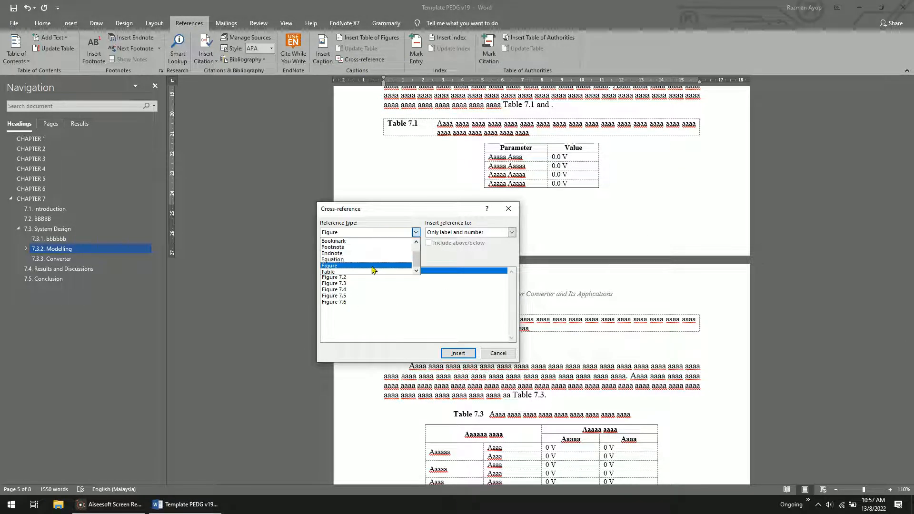
pyautogui.click(401, 268)
pyautogui.click(457, 232)
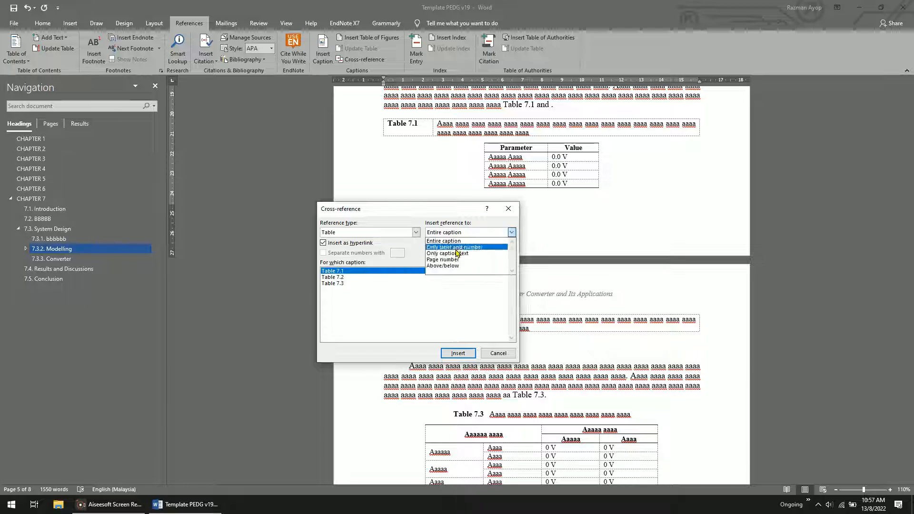
pyautogui.click(459, 247)
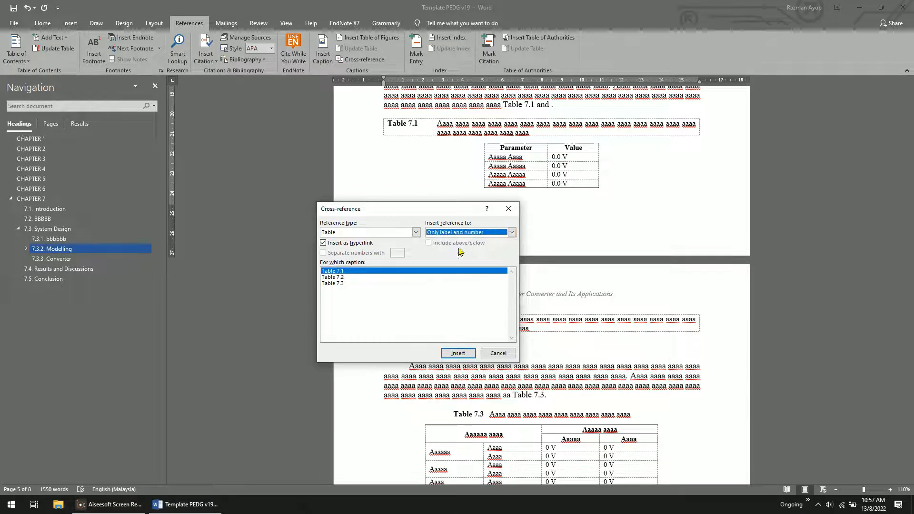
pyautogui.click(353, 278)
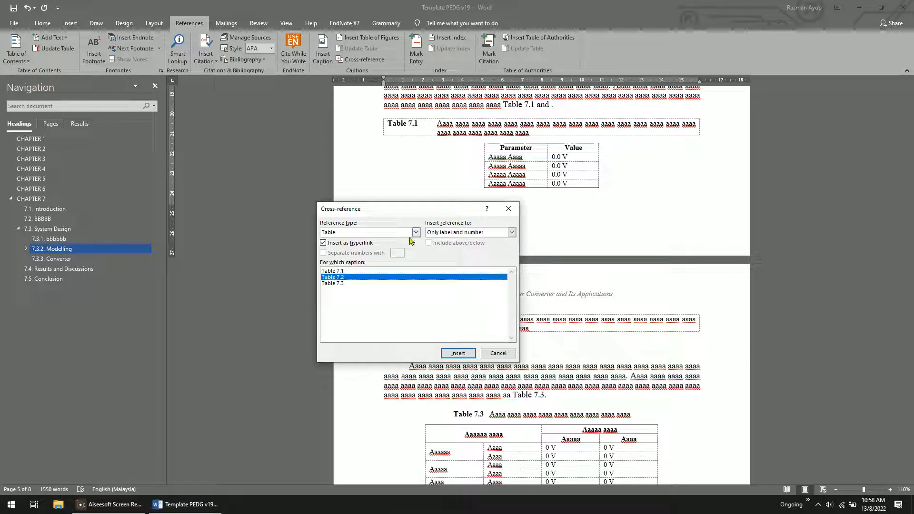
pyautogui.moveTo(410, 213); pyautogui.dragTo(248, 193)
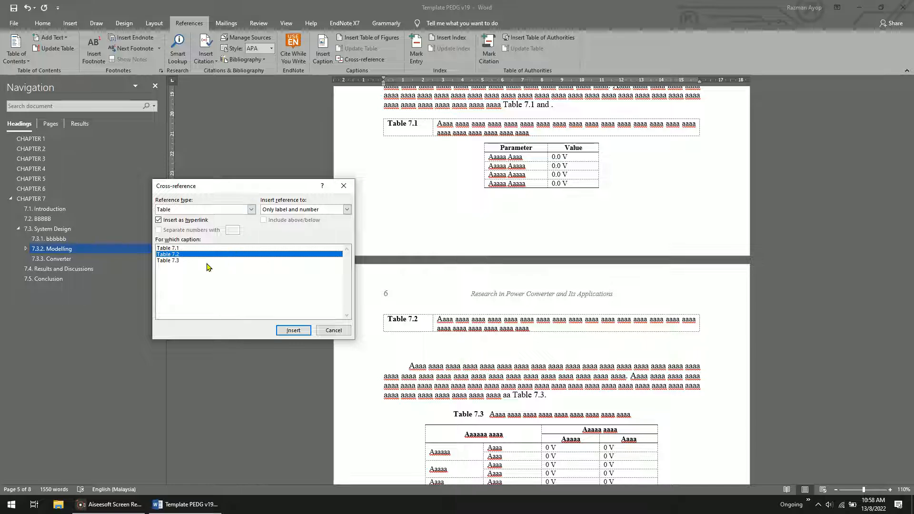
pyautogui.click(292, 330)
pyautogui.click(335, 330)
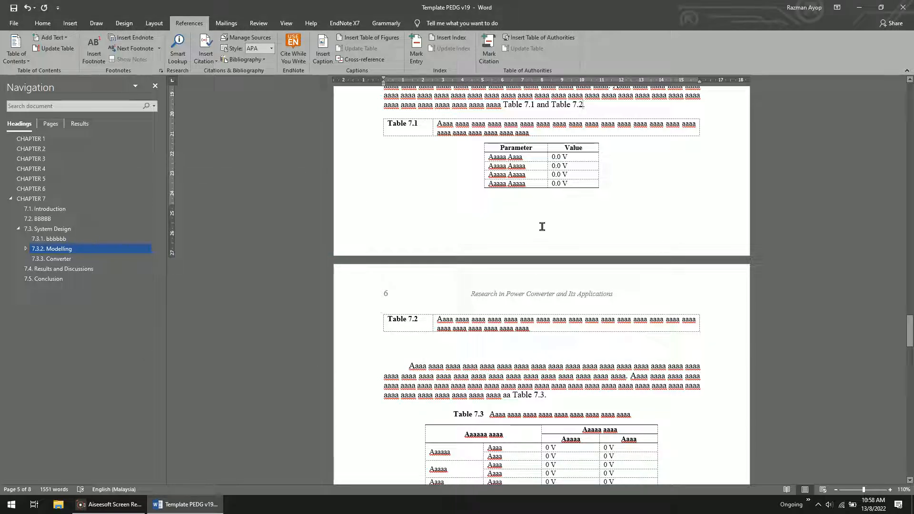
# Select the whole Parameter/Value table under the Table 7.1 caption and place the cursor beneath the Table 7.2 caption.
pyautogui.click(483, 143)
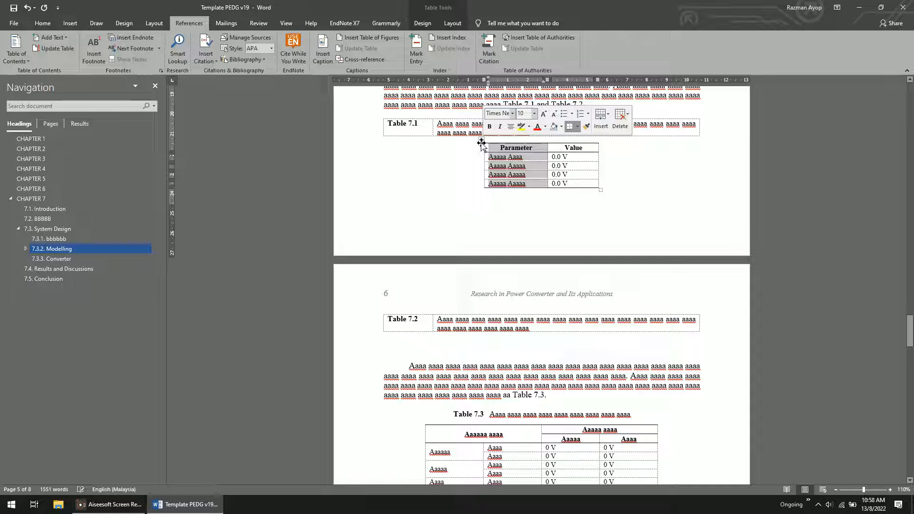
pyautogui.click(481, 142)
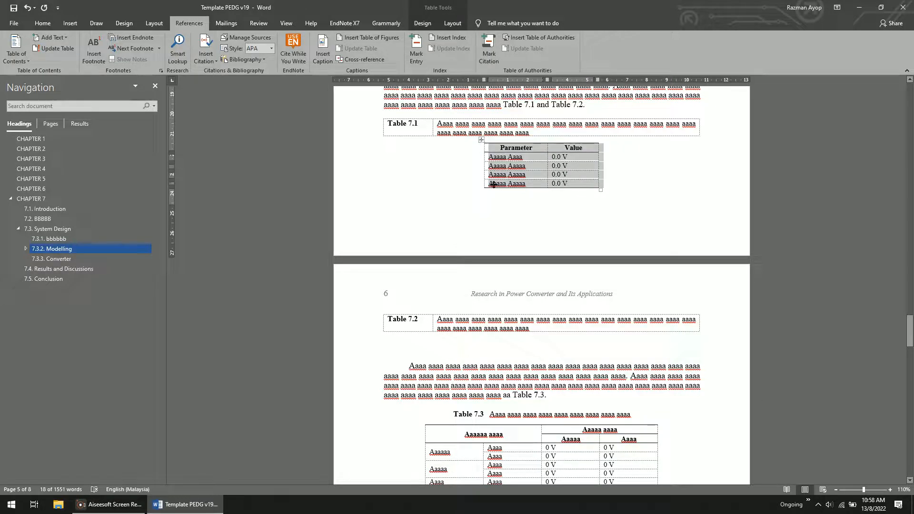
pyautogui.click(481, 350)
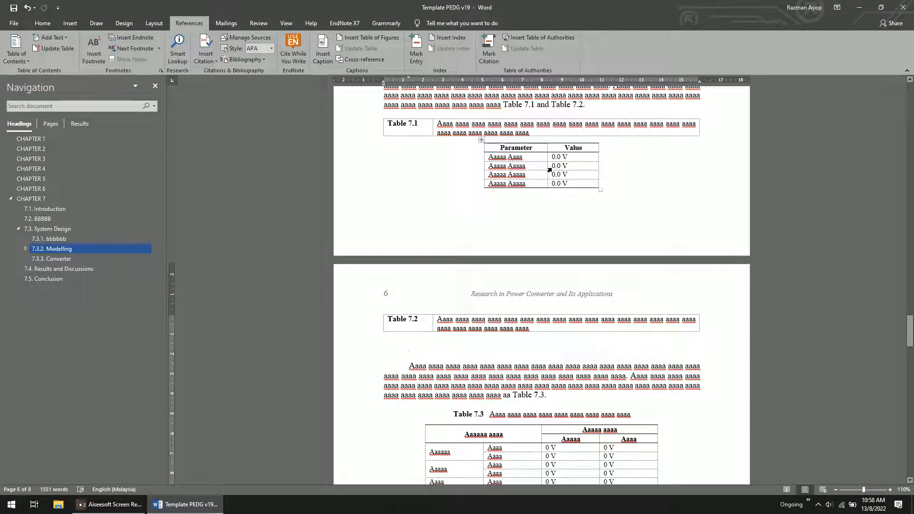
# Hide the table gridlines, look over Tables 7.1 to 7.3 without them, and show the gridlines again.
pyautogui.click(42, 23)
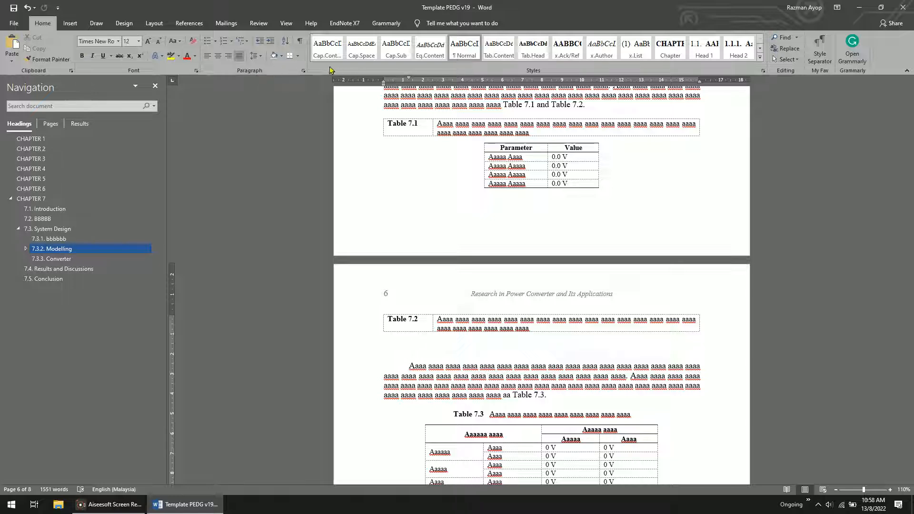
pyautogui.click(298, 55)
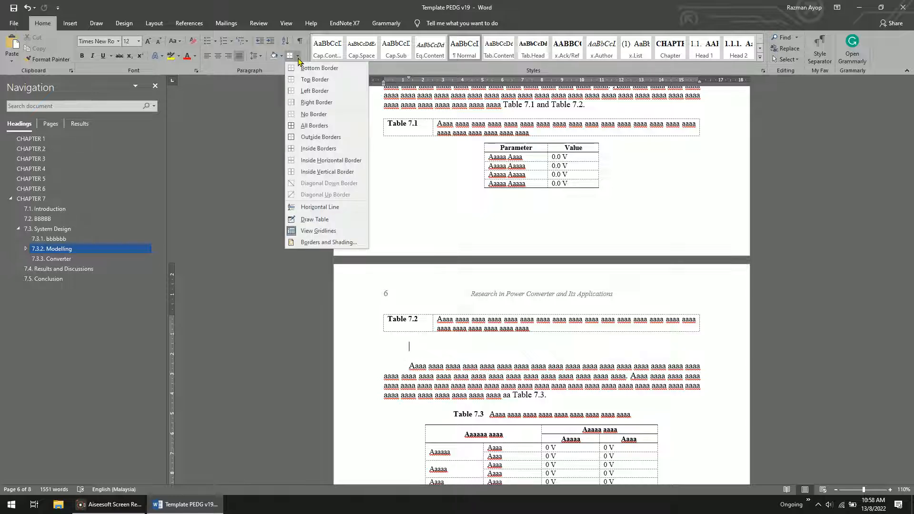
pyautogui.click(327, 233)
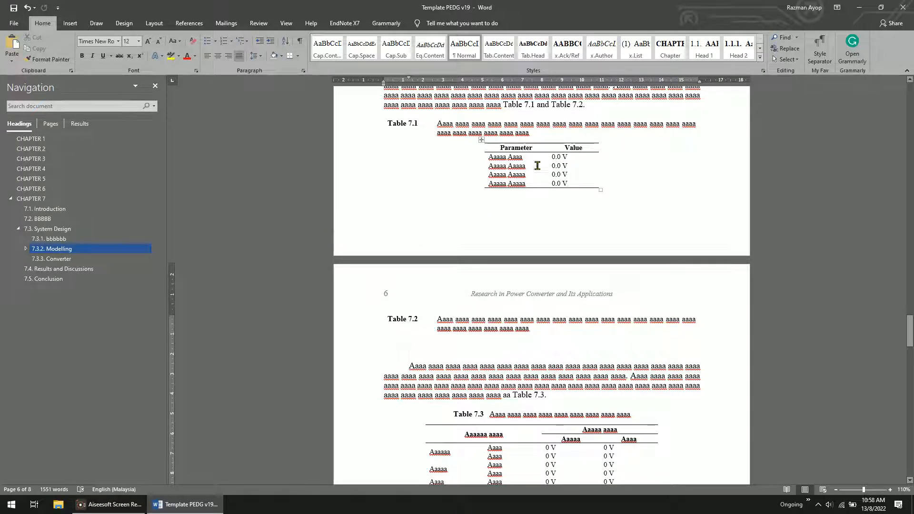
pyautogui.scroll(-5, 548, 177)
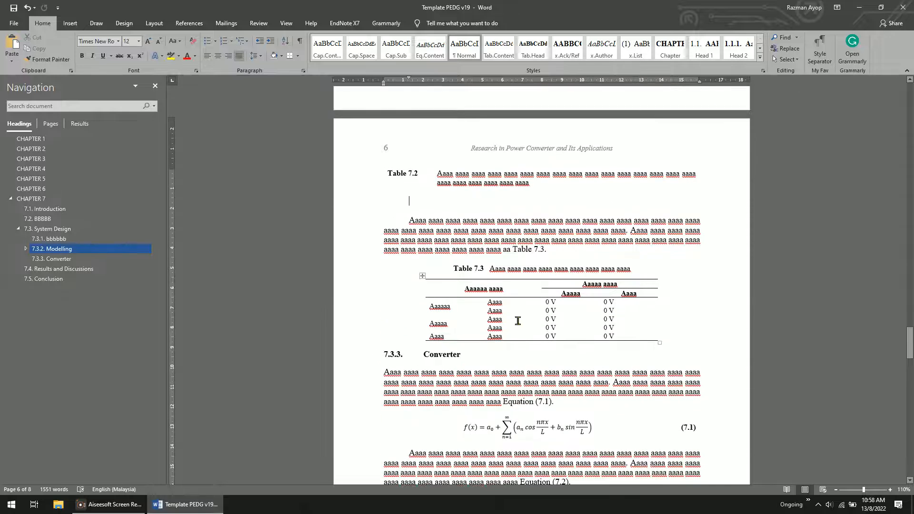
pyautogui.scroll(5, 607, 294)
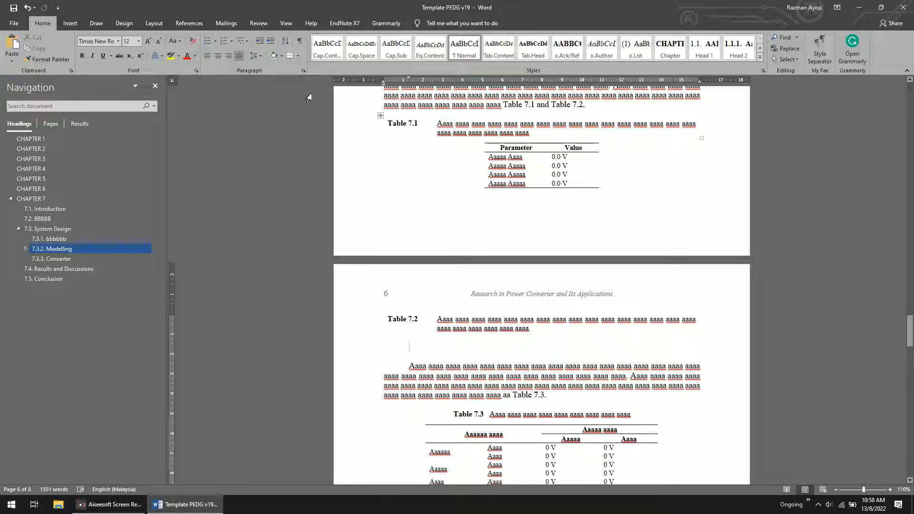
pyautogui.click(298, 56)
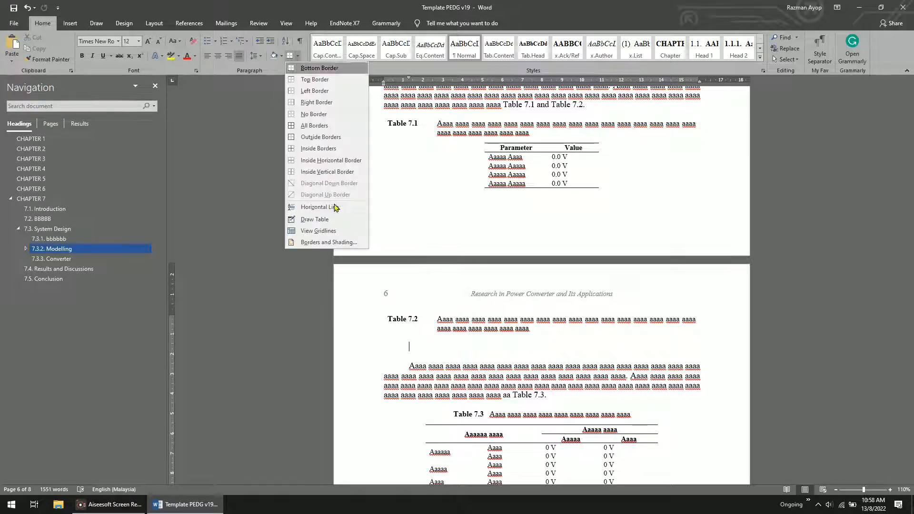
pyautogui.click(309, 230)
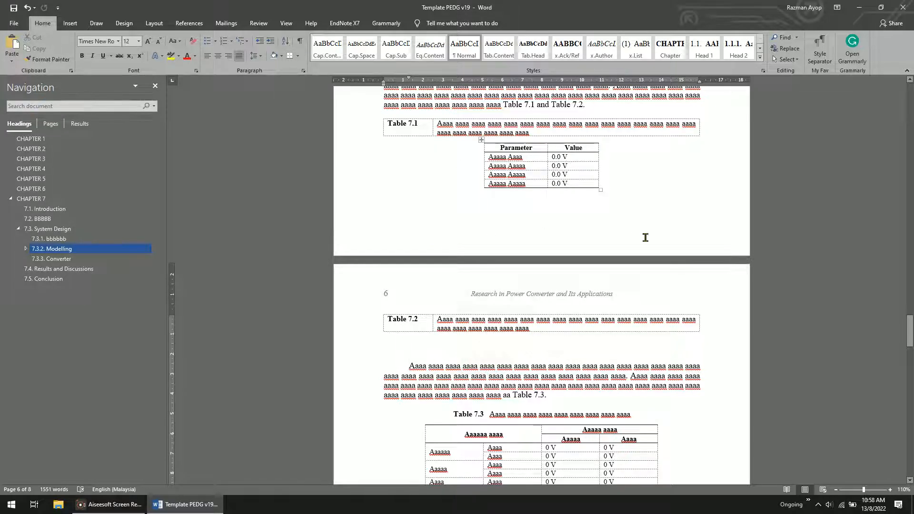
# Look over the tables and the numbered equations in the Converter section, as far as Results and Discussions.
pyautogui.scroll(-4, 608, 228)
pyautogui.scroll(2, 607, 227)
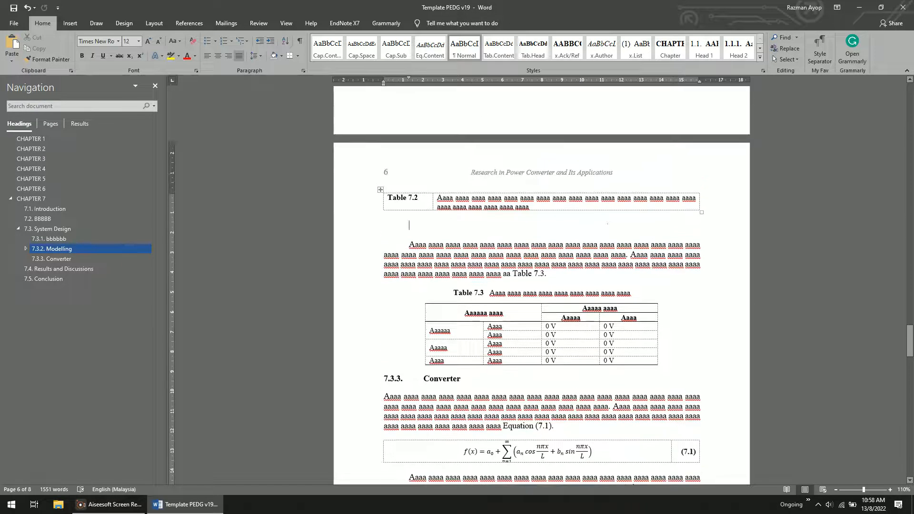
pyautogui.scroll(7, 605, 227)
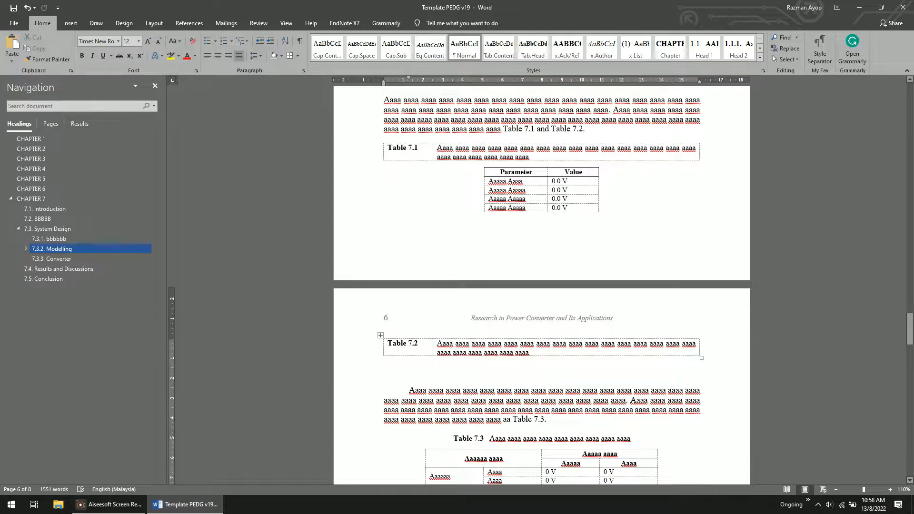
pyautogui.scroll(-7, 591, 228)
pyautogui.scroll(-5, 587, 229)
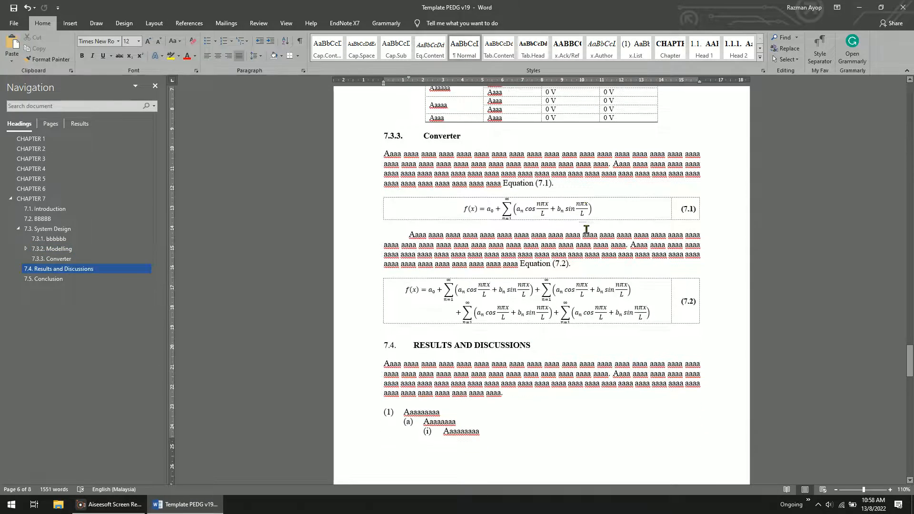
pyautogui.scroll(-3, 584, 279)
pyautogui.scroll(4, 583, 279)
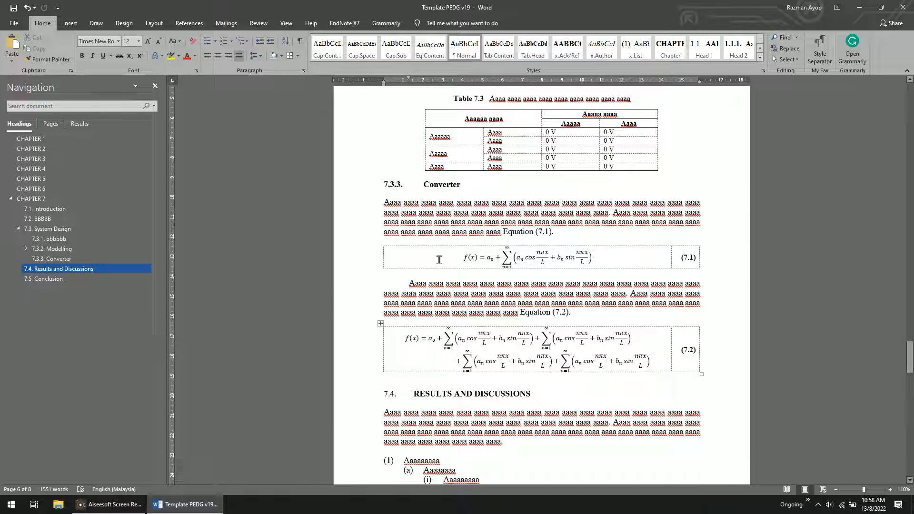
pyautogui.click(598, 500)
pyautogui.click(634, 234)
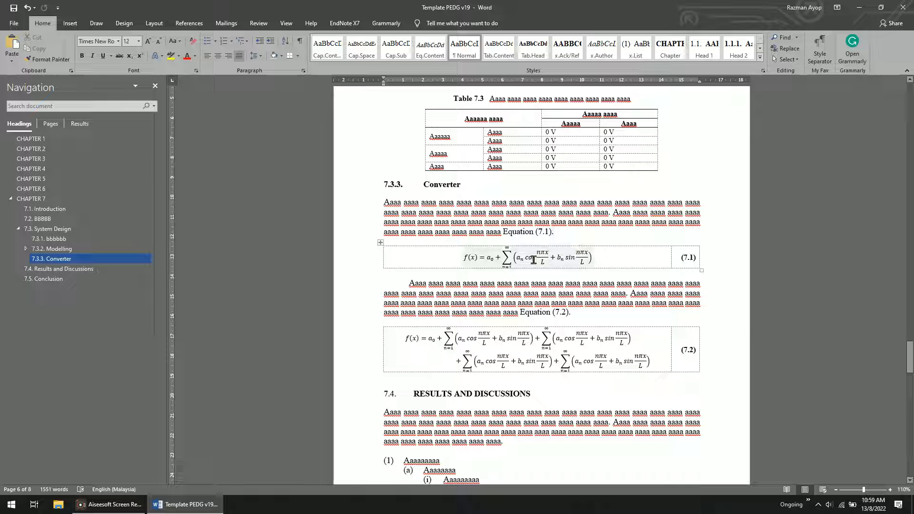
# Duplicate the numbered equation (7.1) row directly beneath itself and update all caption numbers and cross-references in the document.
pyautogui.click(379, 252)
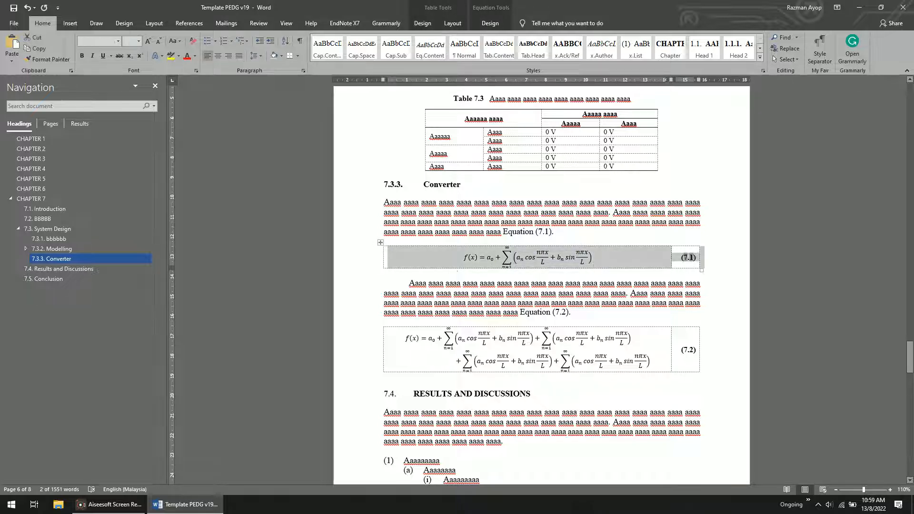
pyautogui.click(430, 277)
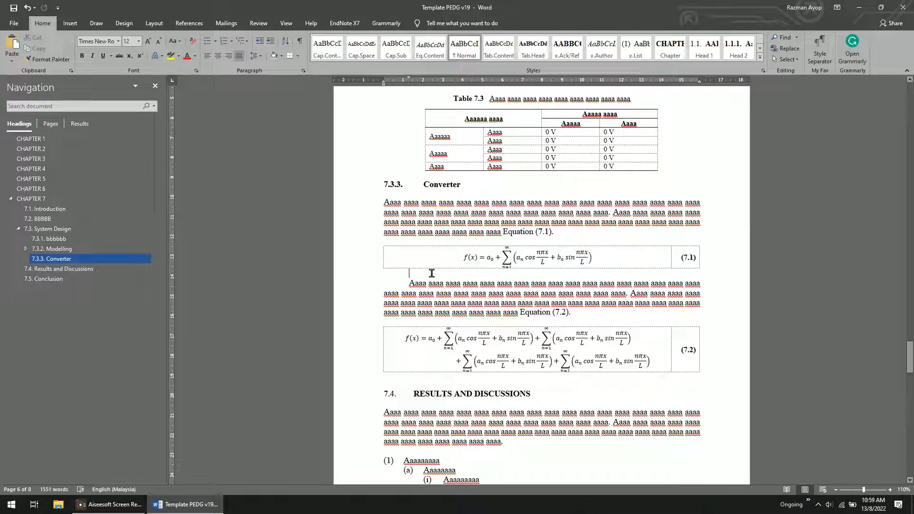
pyautogui.hotkey('ctrl', 'v')
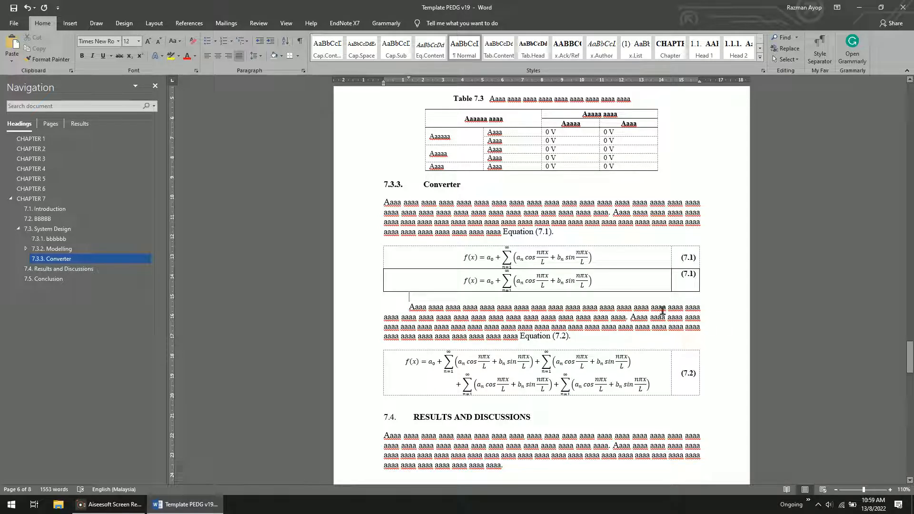
pyautogui.click(531, 276)
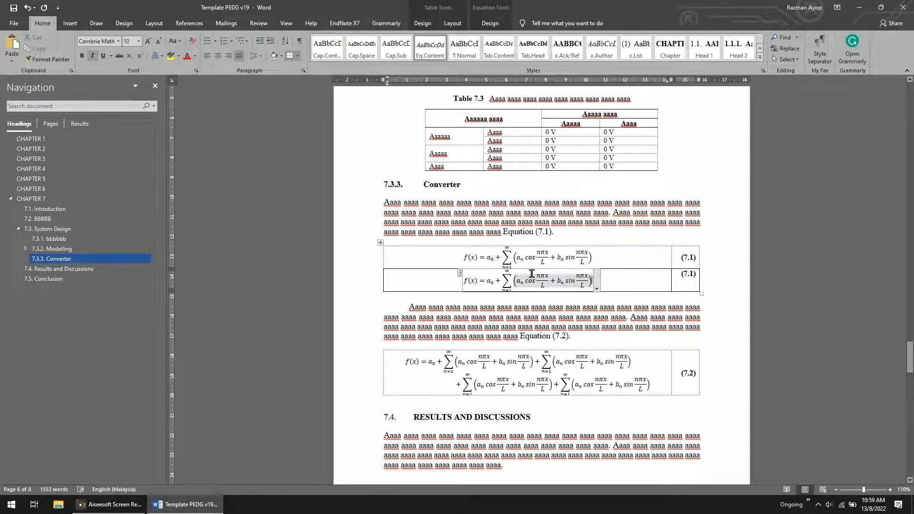
pyautogui.hotkey('ctrl', 'a')
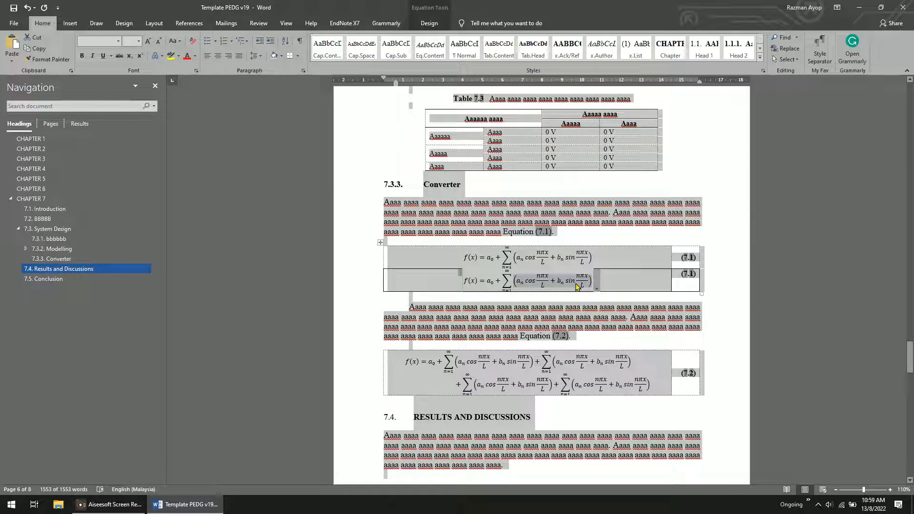
pyautogui.press('F9')
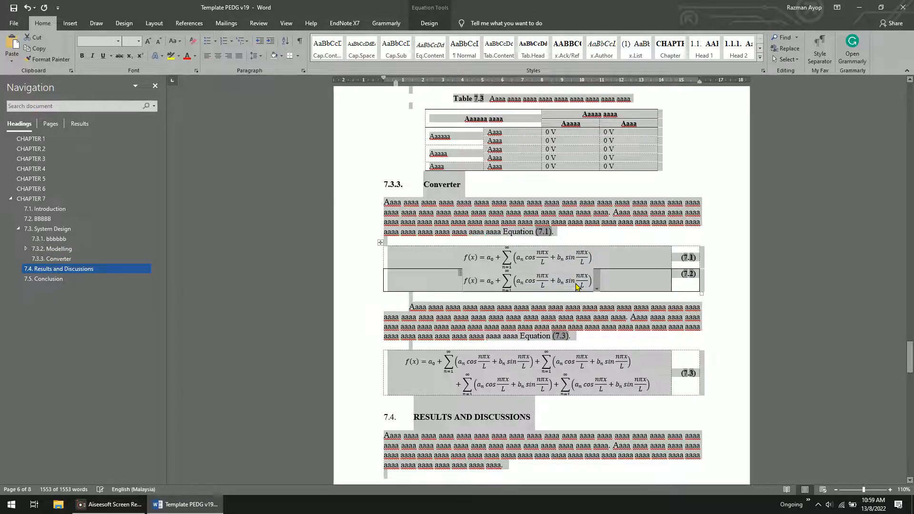
pyautogui.click(856, 310)
# Remove all borders from the duplicated equation row, numbered (7.2), in the Converter section.
pyautogui.moveTo(682, 280); pyautogui.dragTo(469, 280)
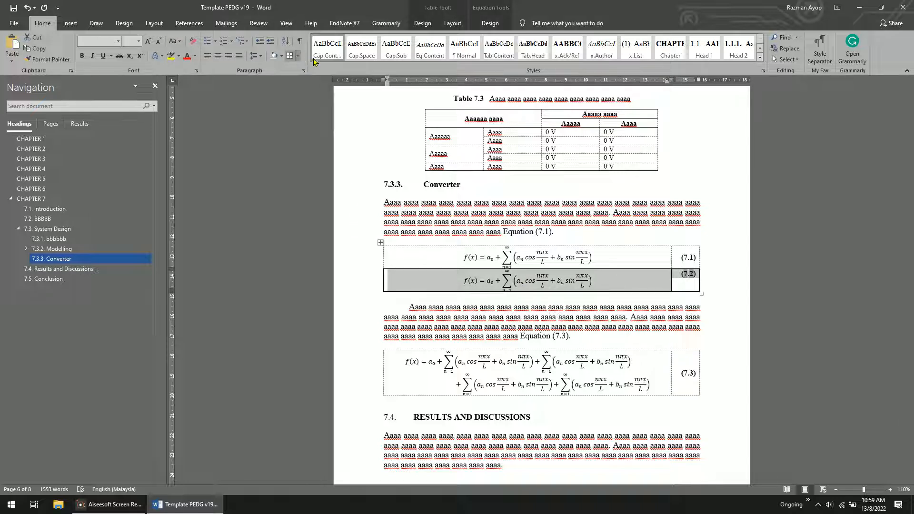
pyautogui.click(298, 55)
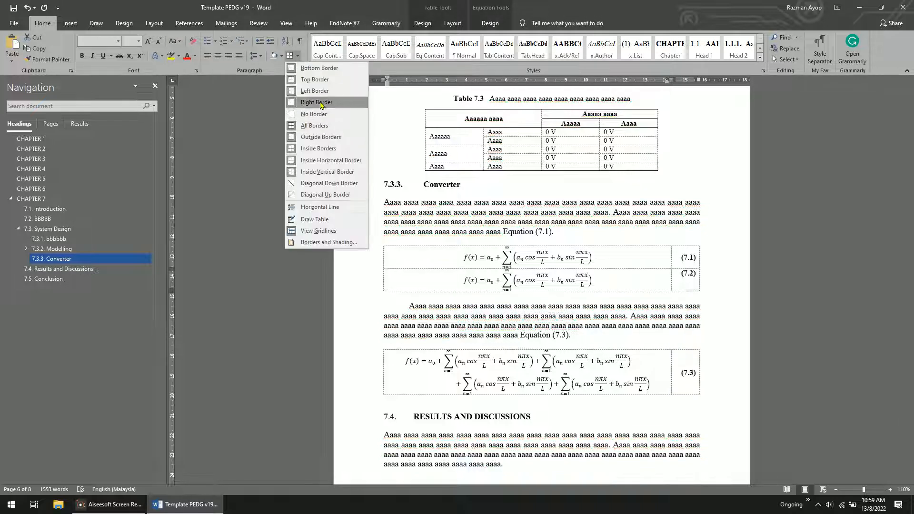
pyautogui.click(305, 127)
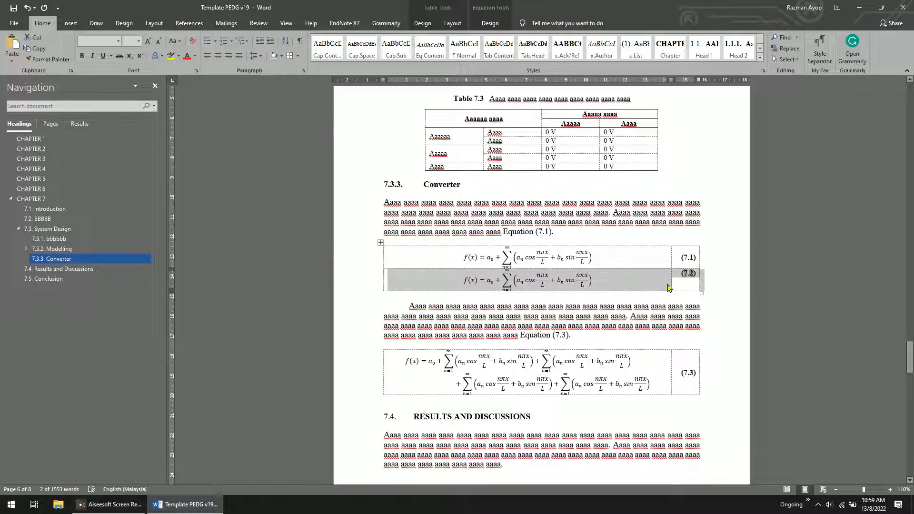
pyautogui.click(804, 303)
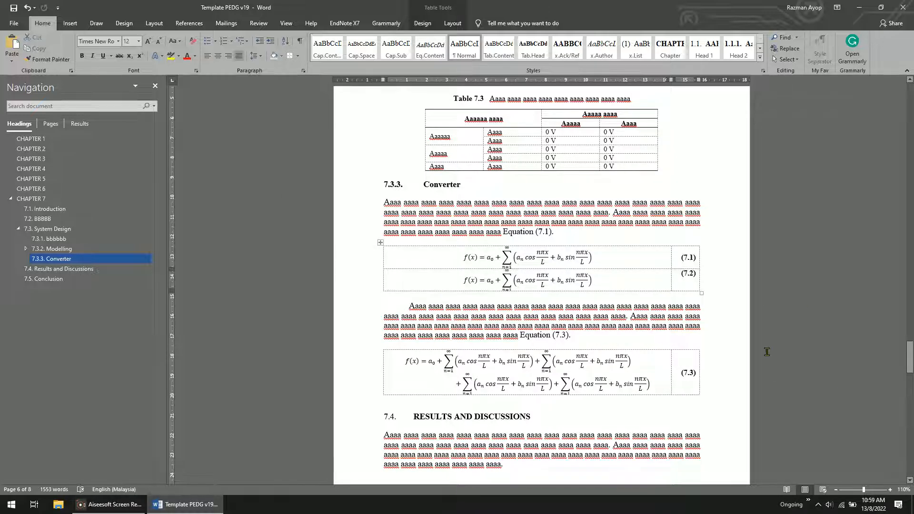
pyautogui.click(617, 384)
pyautogui.click(582, 258)
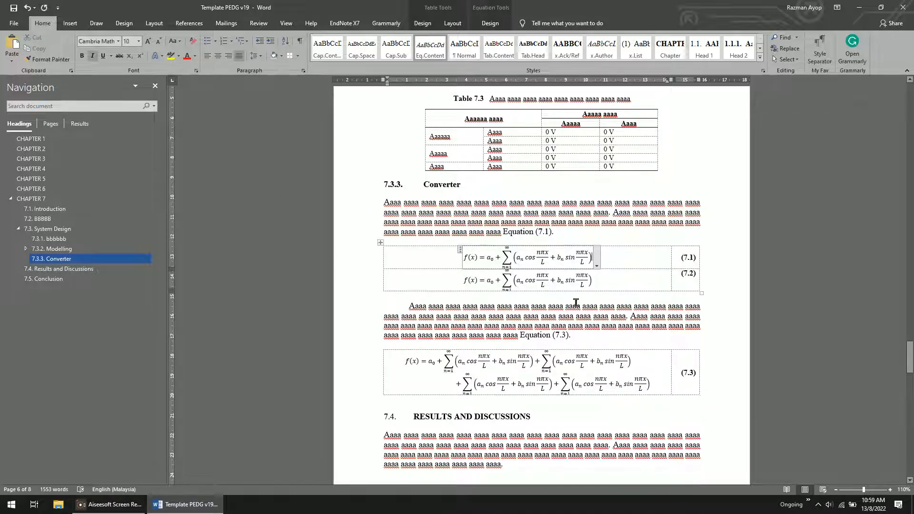
pyautogui.click(576, 303)
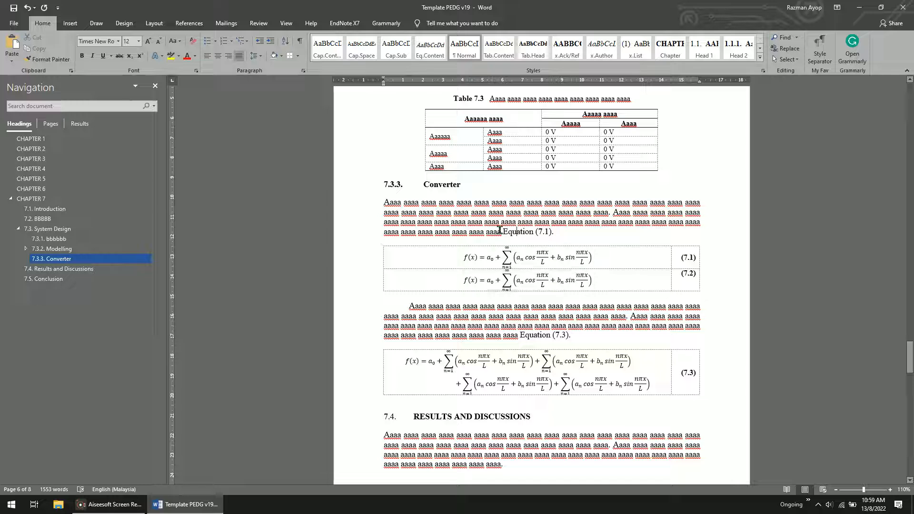
# Extend the Equation (7.1) reference with "and" plus a hyperlinked cross-reference to equation (7.2), using the entire caption.
pyautogui.moveTo(514, 228); pyautogui.dragTo(528, 229)
pyautogui.click(553, 230)
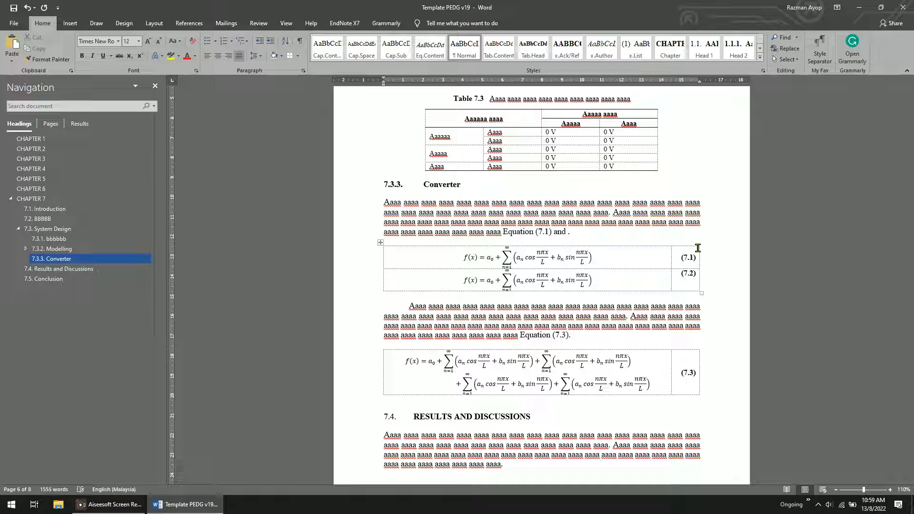
pyautogui.click(200, 23)
pyautogui.click(360, 59)
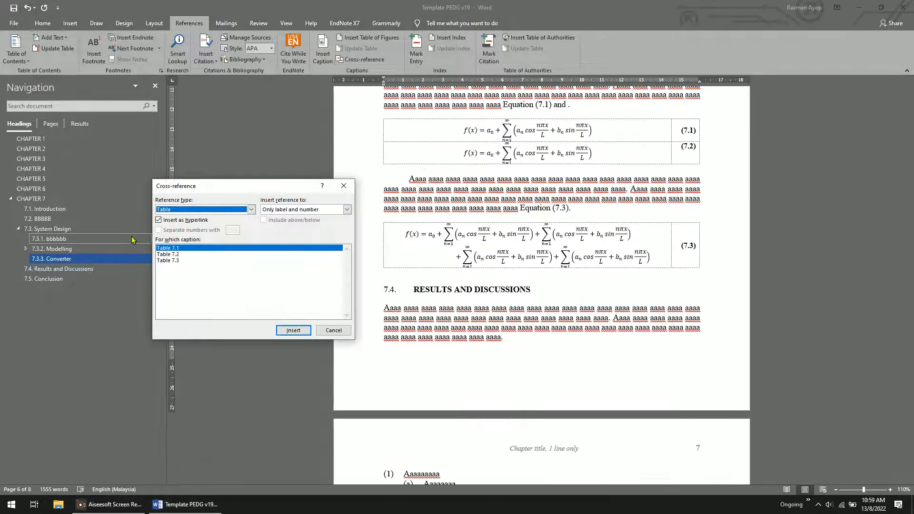
pyautogui.click(198, 210)
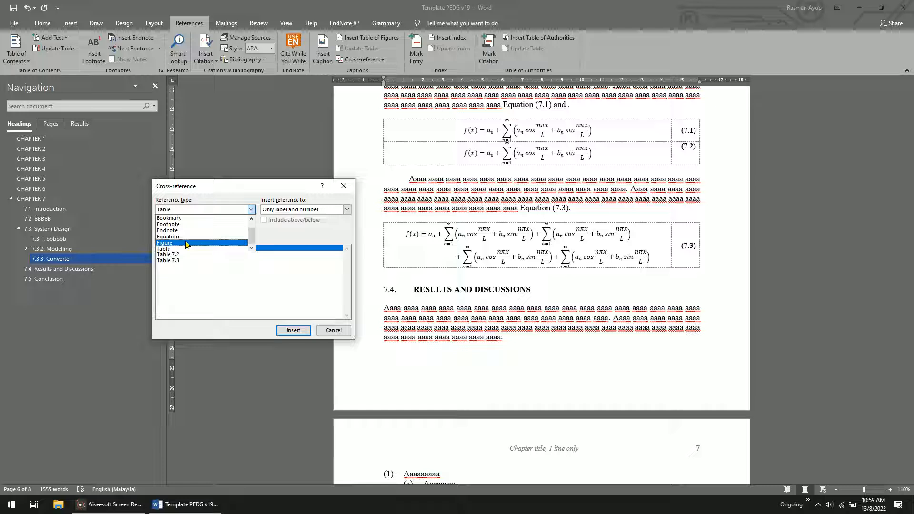
pyautogui.click(186, 236)
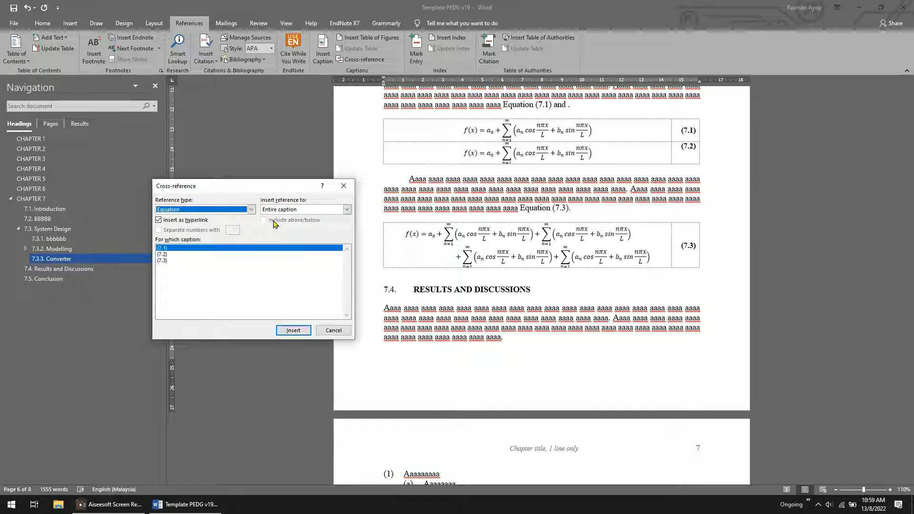
pyautogui.click(177, 255)
pyautogui.click(292, 331)
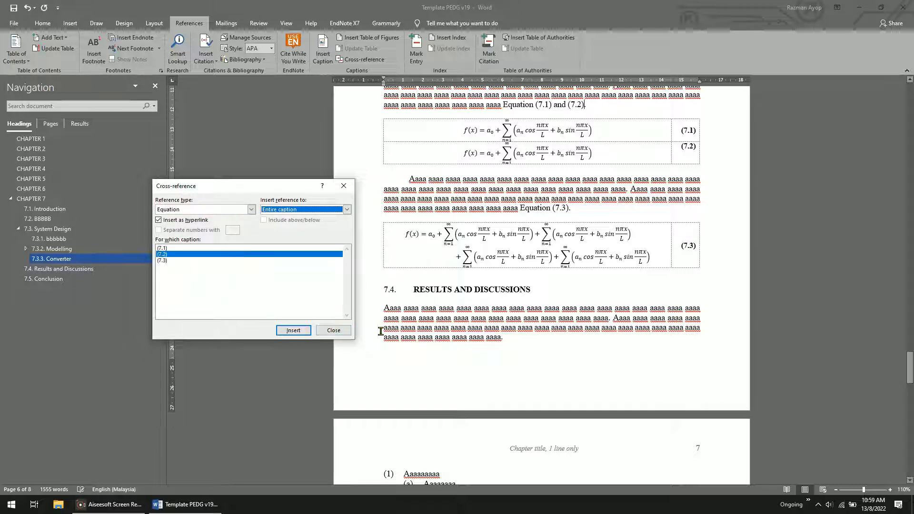
pyautogui.click(332, 330)
# Examine the equation references and paragraph indents in the Converter section, and look over the Results and Discussions list.
pyautogui.scroll(3, 574, 125)
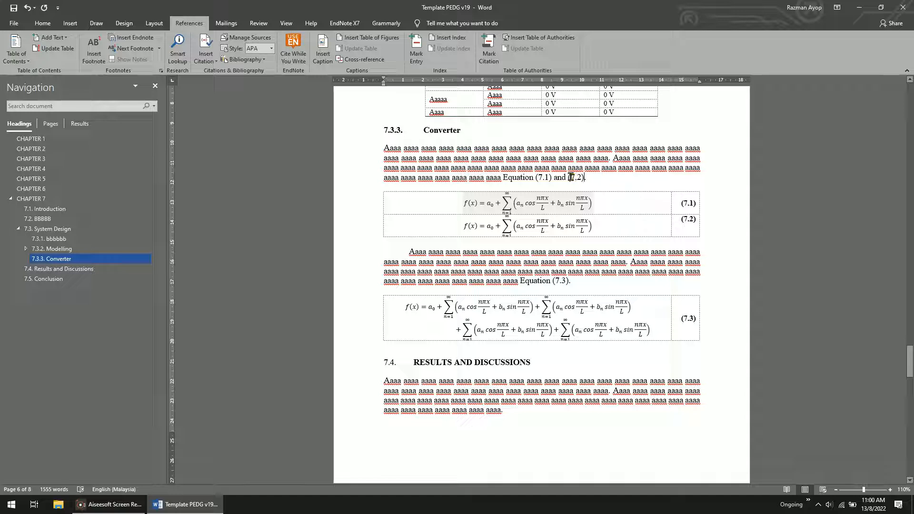
pyautogui.moveTo(568, 177); pyautogui.dragTo(585, 178)
pyautogui.doubleClick(511, 179)
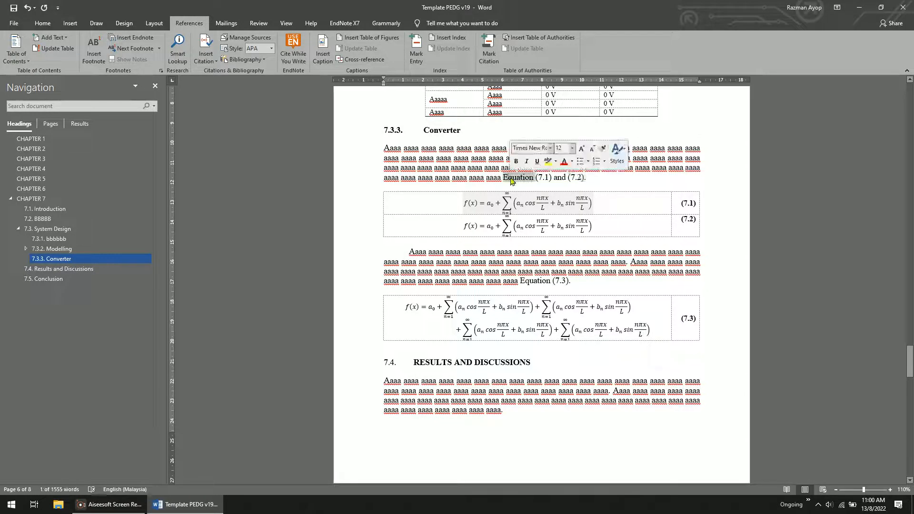
pyautogui.click(571, 178)
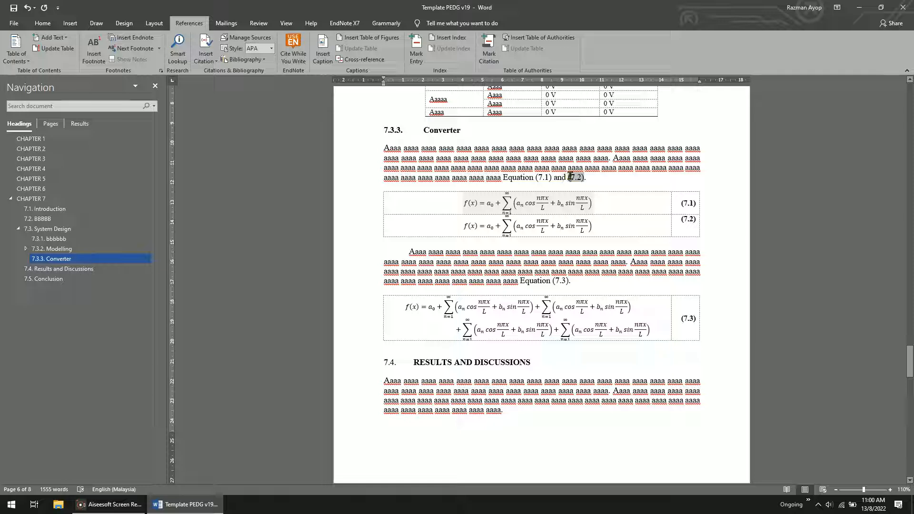
pyautogui.click(557, 281)
pyautogui.doubleClick(535, 280)
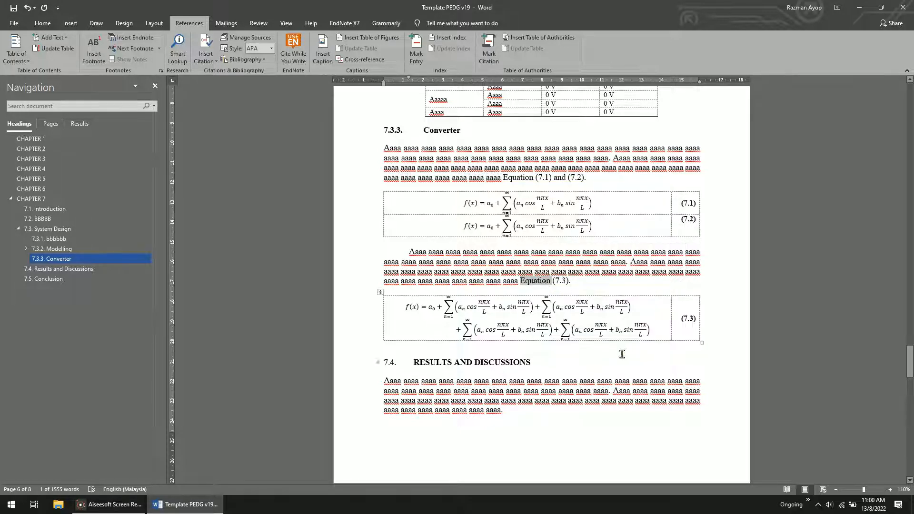
pyautogui.scroll(-9, 627, 351)
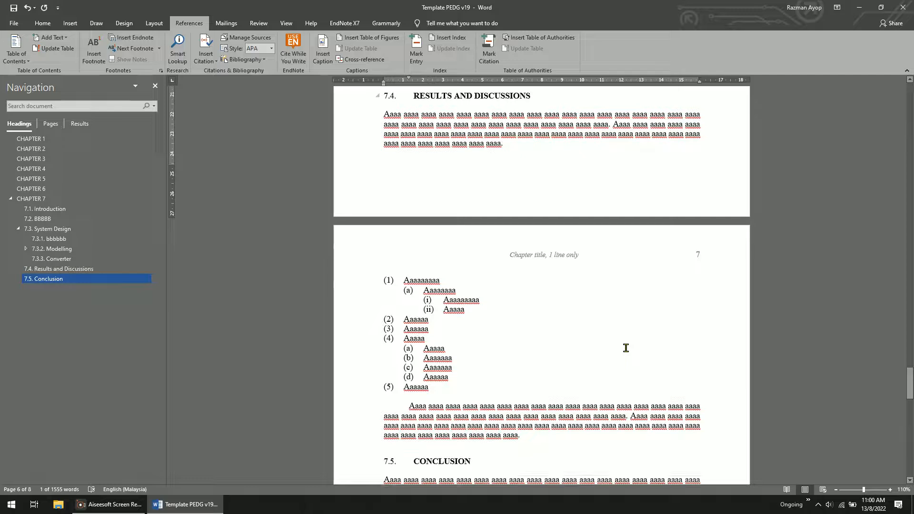
pyautogui.scroll(10, 626, 348)
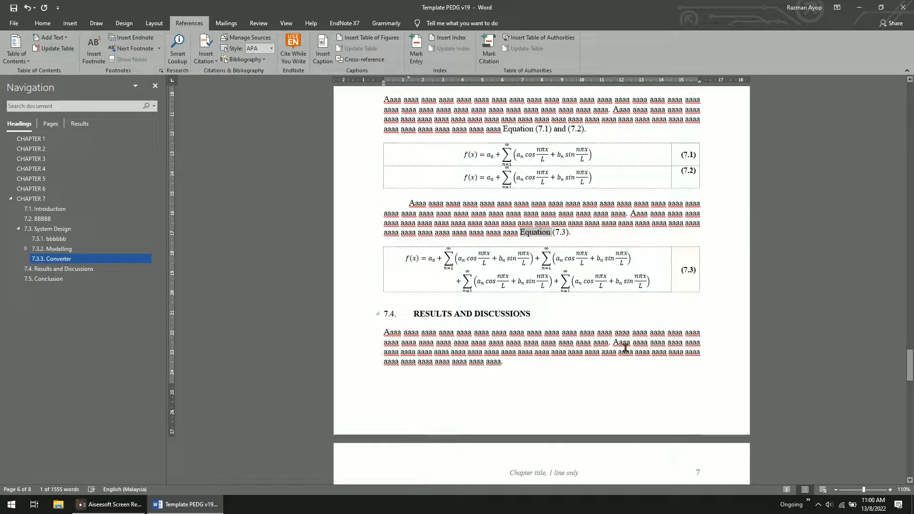
pyautogui.scroll(4, 626, 347)
pyautogui.scroll(-6, 626, 347)
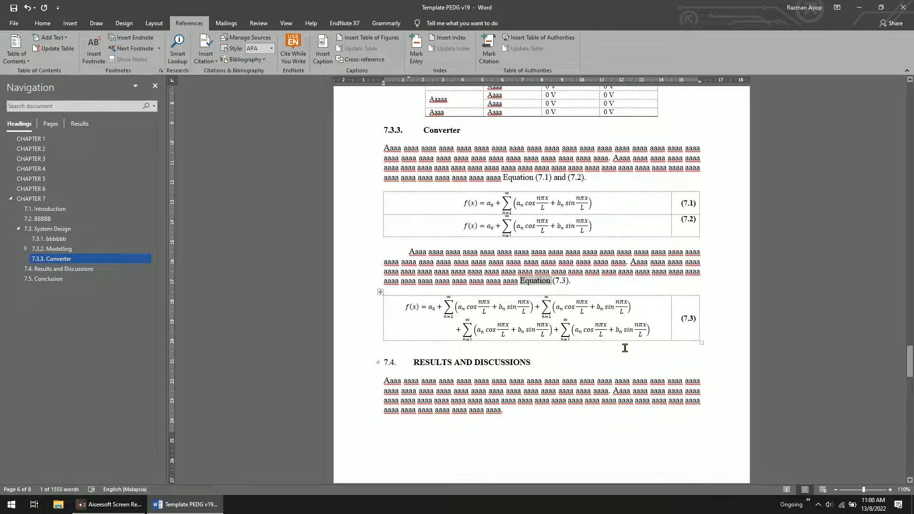
pyautogui.click(398, 129)
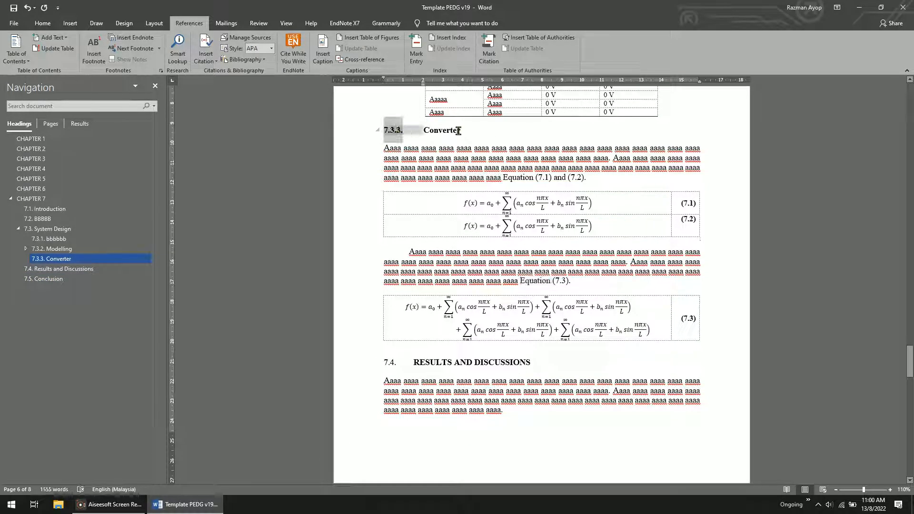
pyautogui.click(381, 149)
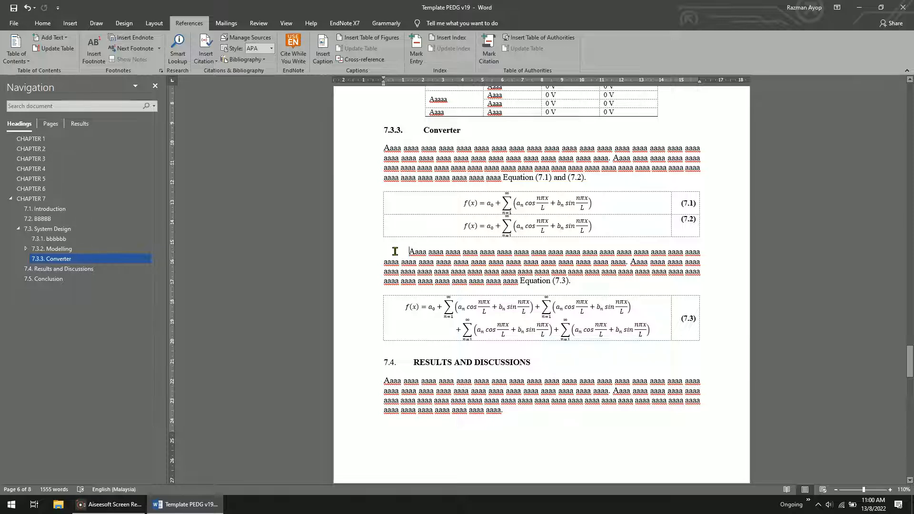
# Try a first-line indent on the paragraph under the Conclusion heading, and undo it.
pyautogui.scroll(-12, 429, 264)
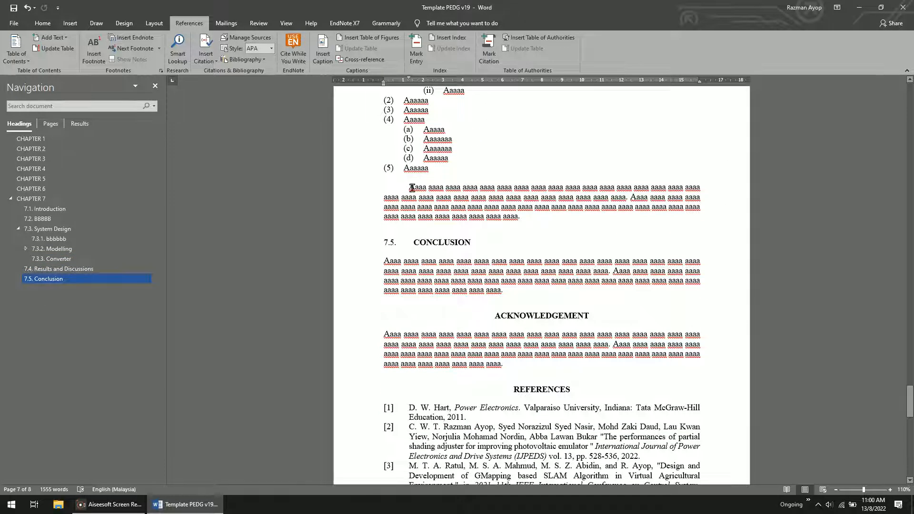
pyautogui.click(382, 255)
pyautogui.press('Tab')
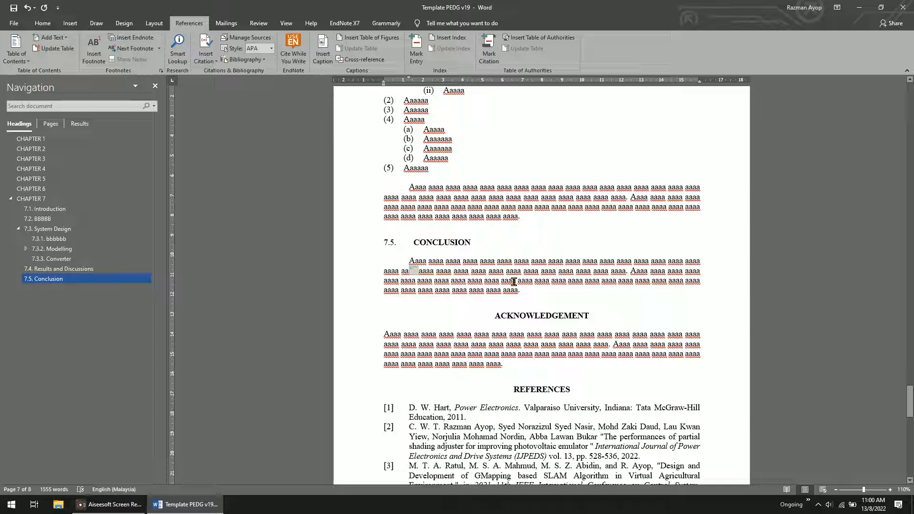
pyautogui.hotkey('ctrl', 'z')
pyautogui.hotkey('ctrl', 'z')
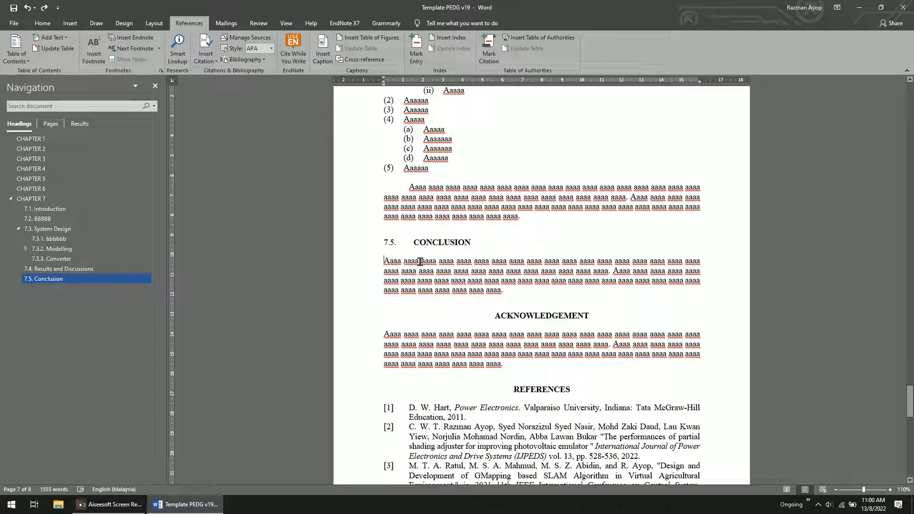
# Look back over the indents of paragraphs following the equations, Tables 7.1 to 7.3 and Figure 7.6.
pyautogui.scroll(5, 480, 272)
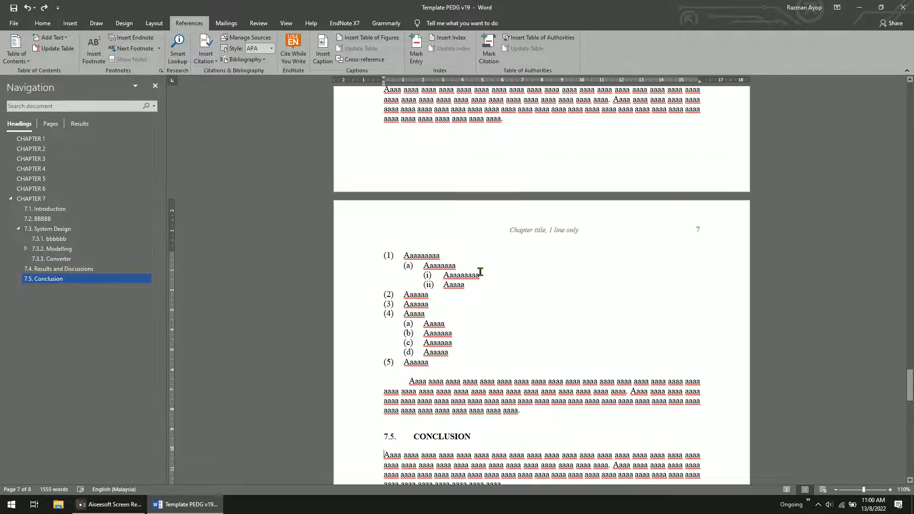
pyautogui.scroll(6, 480, 271)
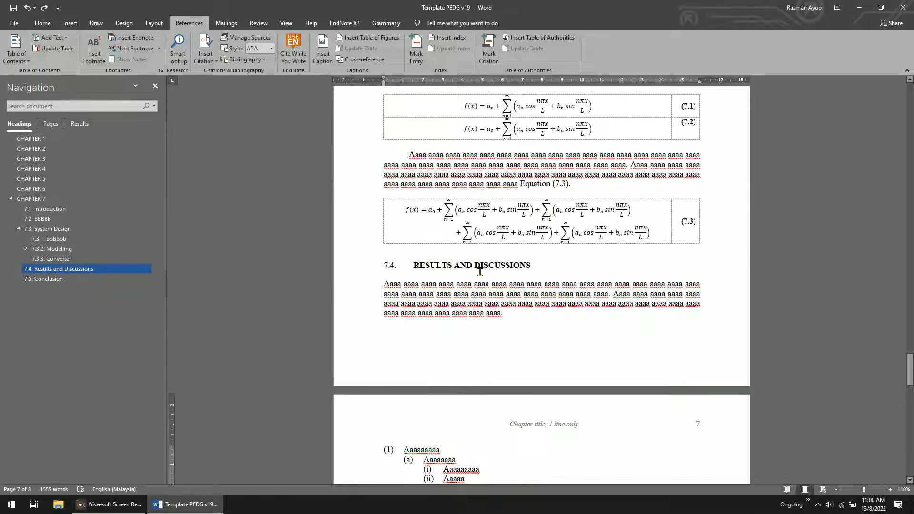
pyautogui.scroll(1, 480, 271)
pyautogui.scroll(4, 481, 272)
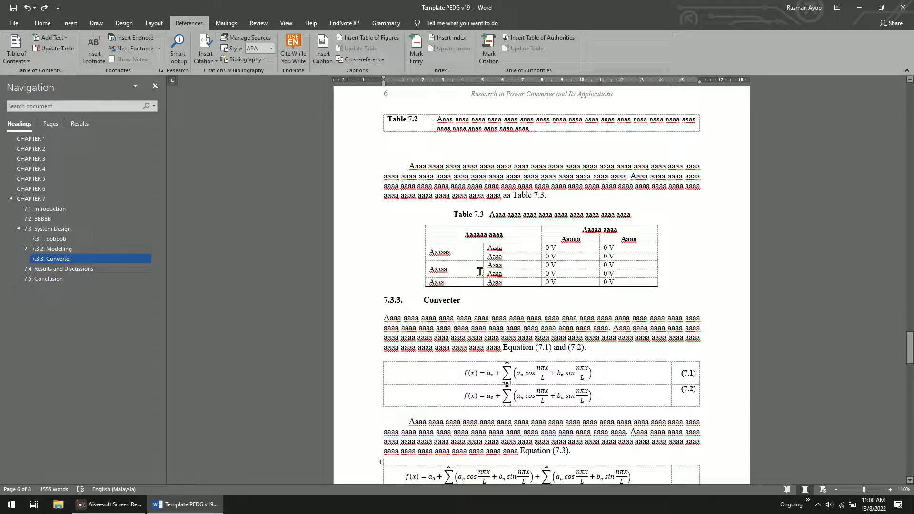
pyautogui.click(446, 162)
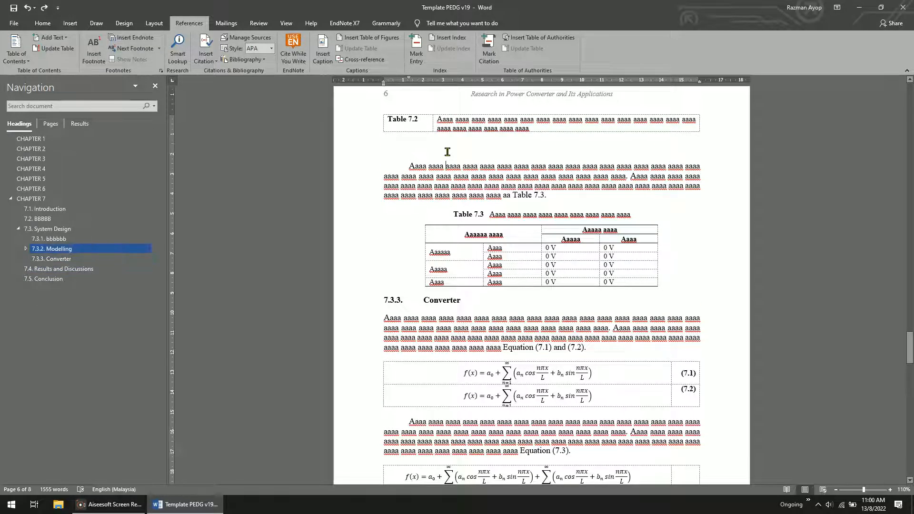
pyautogui.scroll(5, 505, 225)
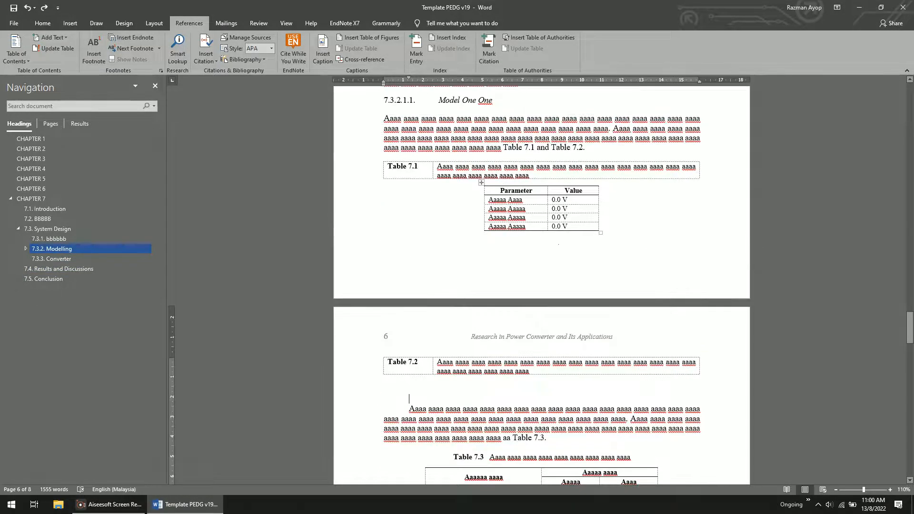
pyautogui.scroll(7, 558, 245)
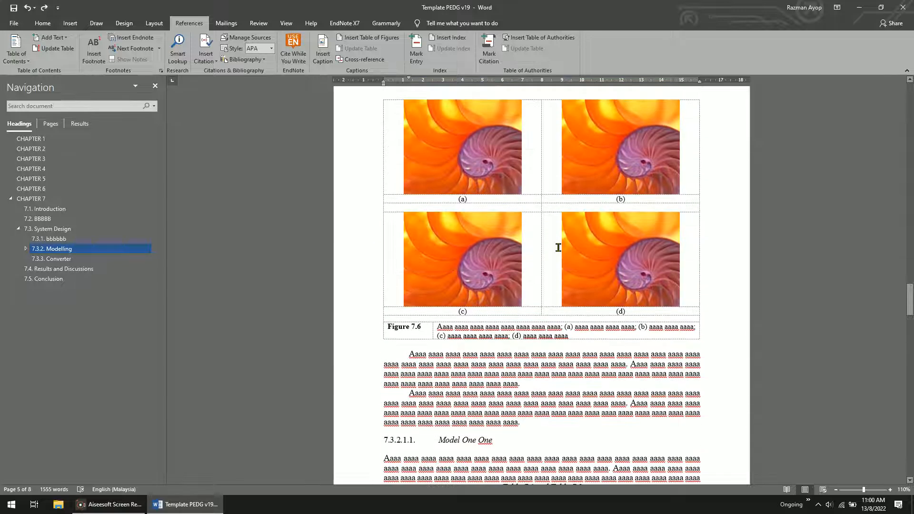
# Look over the numbered citations in the Introduction section, highlighting the one that ends the second paragraph.
pyautogui.scroll(18, 559, 247)
pyautogui.scroll(15, 778, 235)
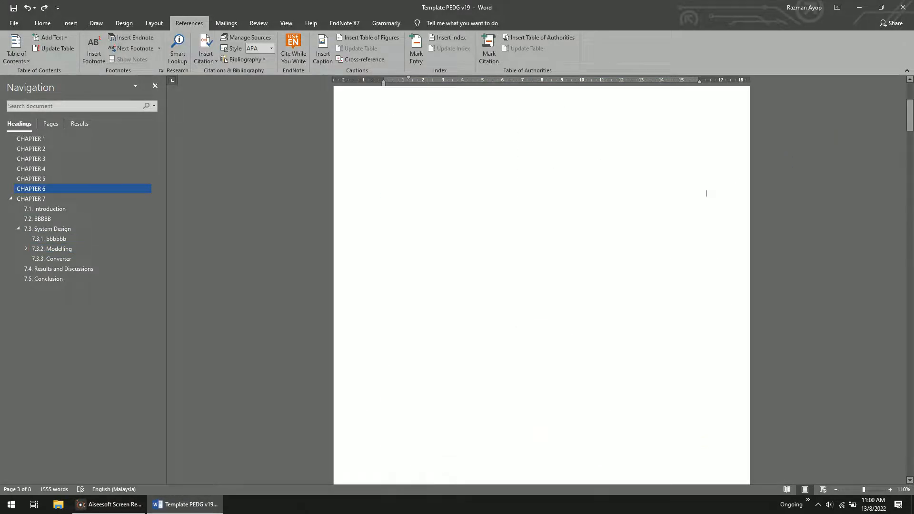
pyautogui.scroll(-6, 706, 193)
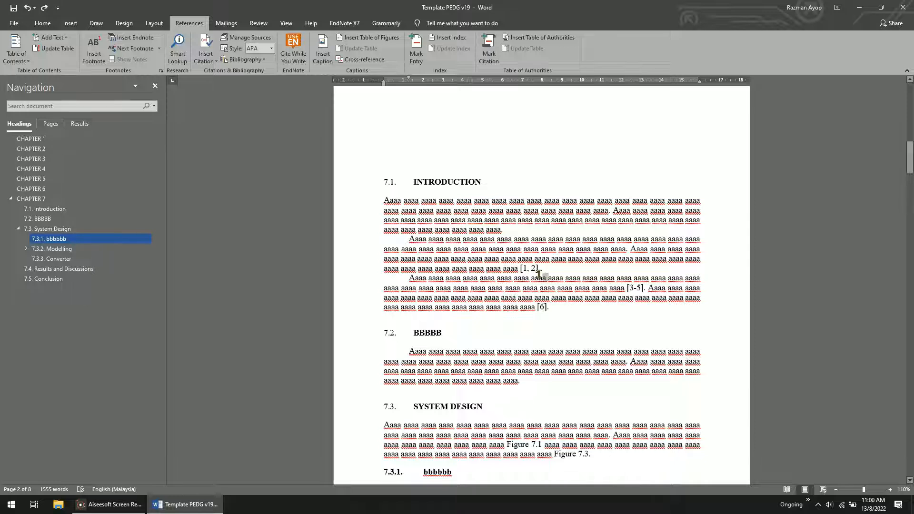
pyautogui.click(539, 272)
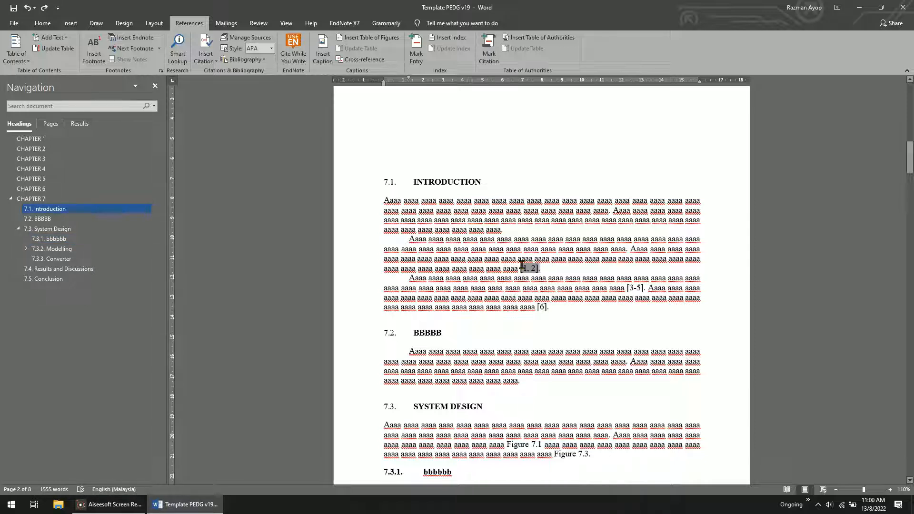
pyautogui.doubleClick(523, 268)
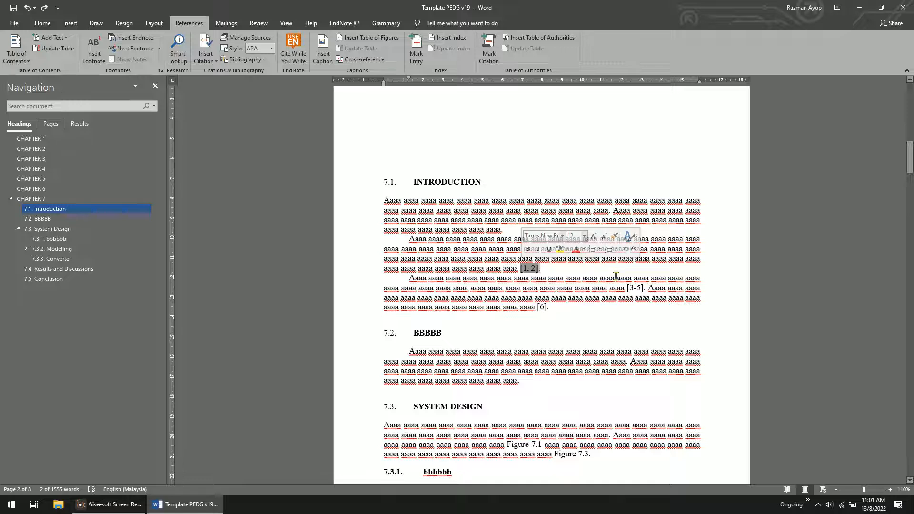
# Restore the Word window to a smaller size to uncover the desktop and copy the Penerbit UTM EndNote style file.
pyautogui.moveTo(684, 8); pyautogui.dragTo(644, 78)
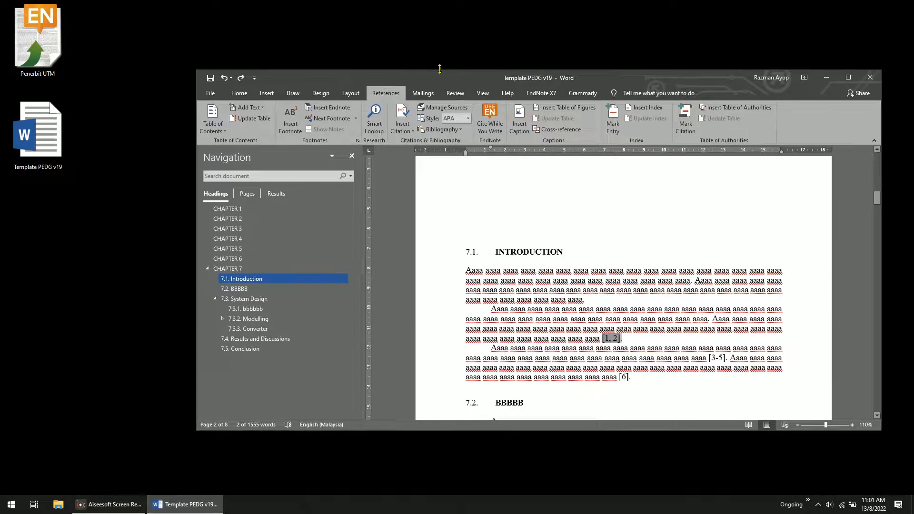
pyautogui.click(53, 54)
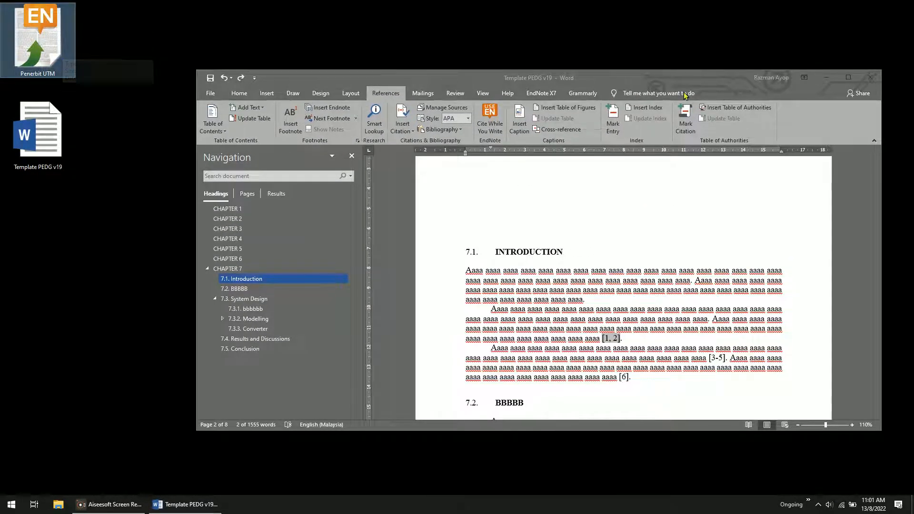
pyautogui.click(168, 49)
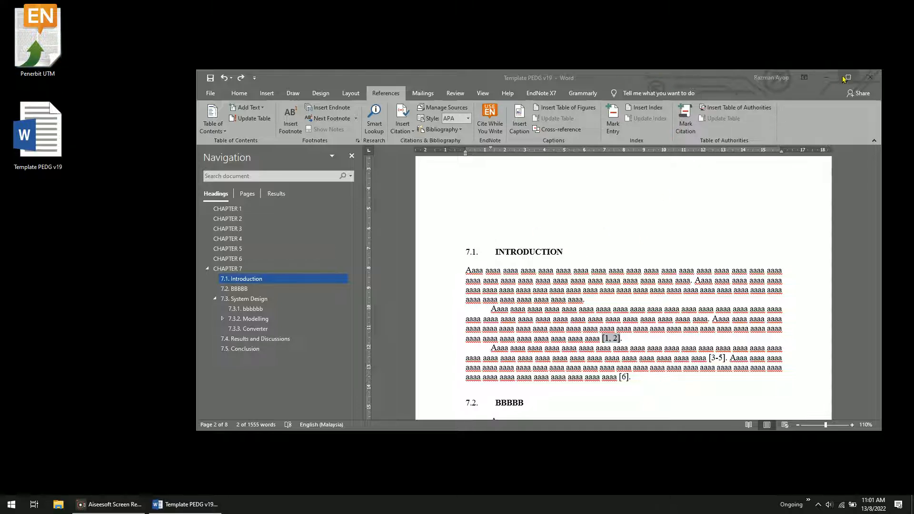
pyautogui.click(38, 43)
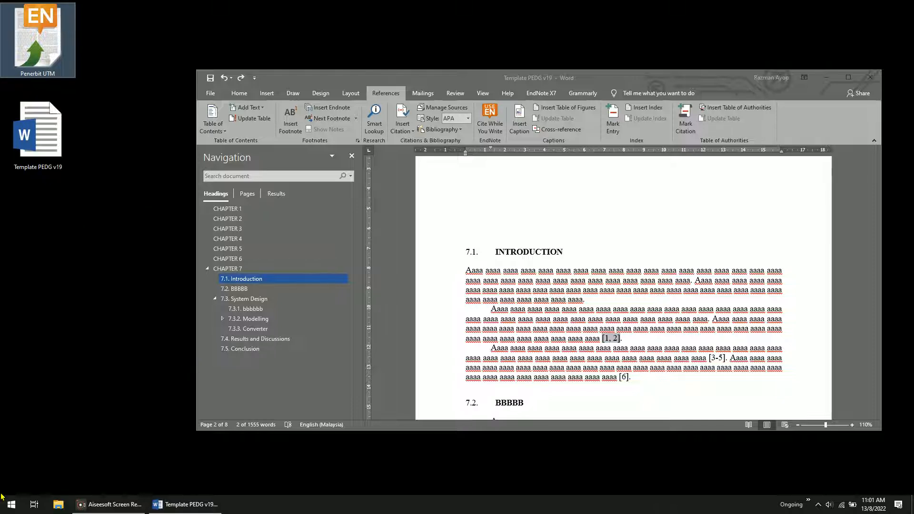
pyautogui.scroll(-15, 537, 285)
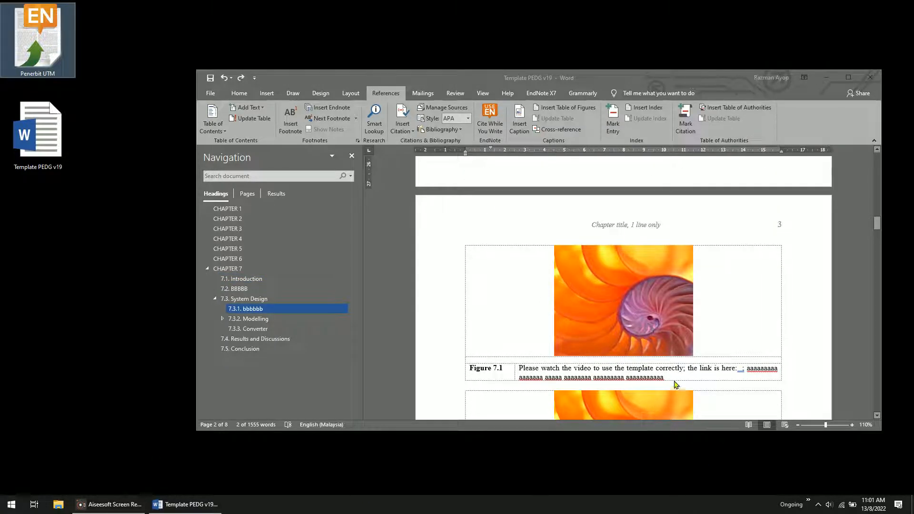
# Switch to File Explorer and open the EndNote Styles folder inside Documents.
pyautogui.click(13, 505)
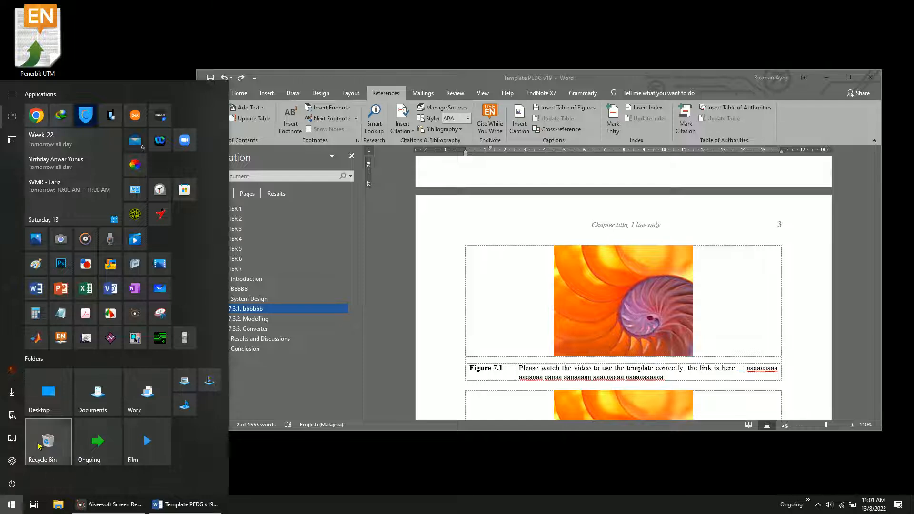
pyautogui.click(455, 322)
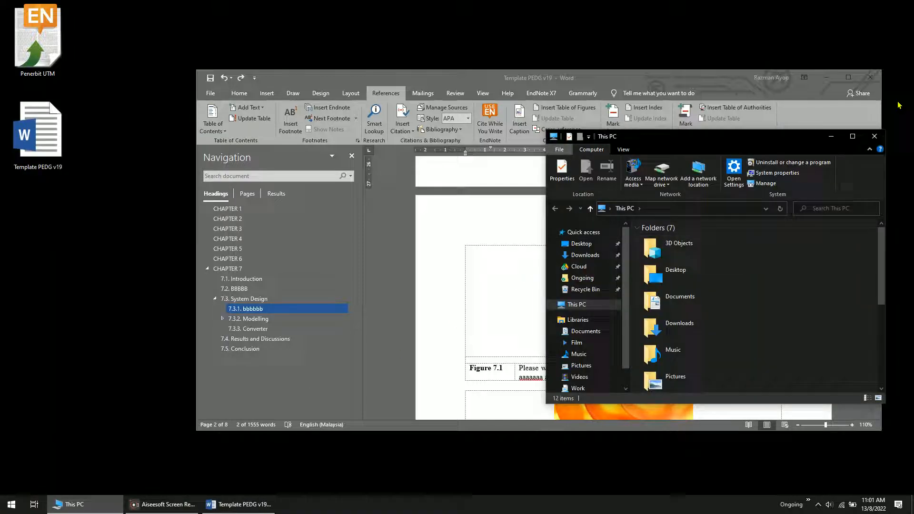
pyautogui.click(852, 136)
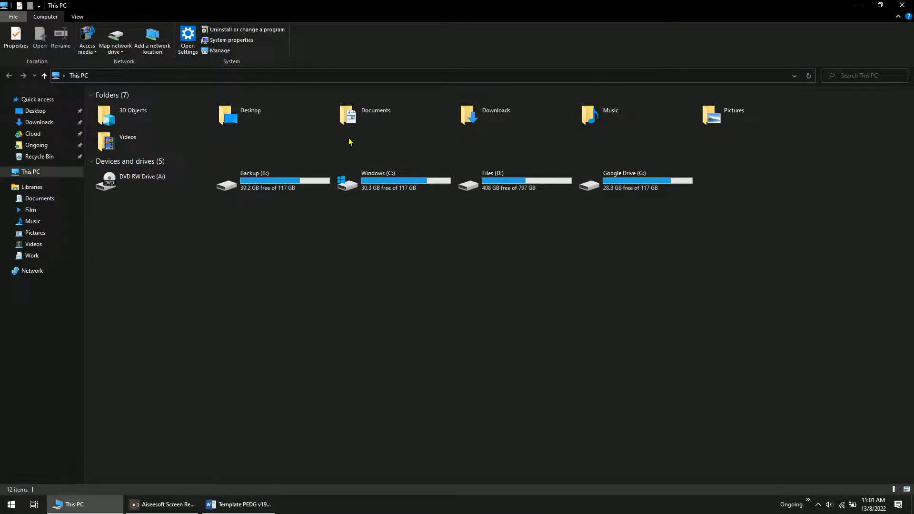
pyautogui.doubleClick(354, 121)
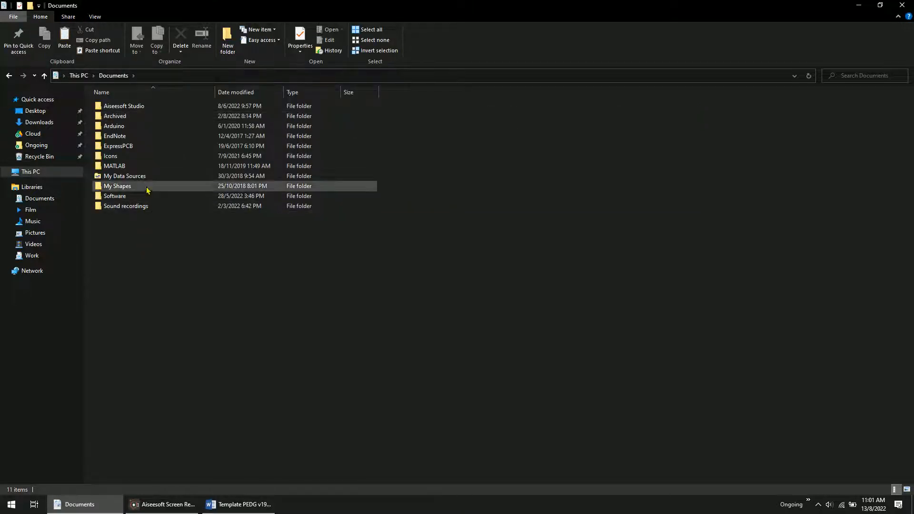
pyautogui.doubleClick(143, 136)
pyautogui.doubleClick(145, 109)
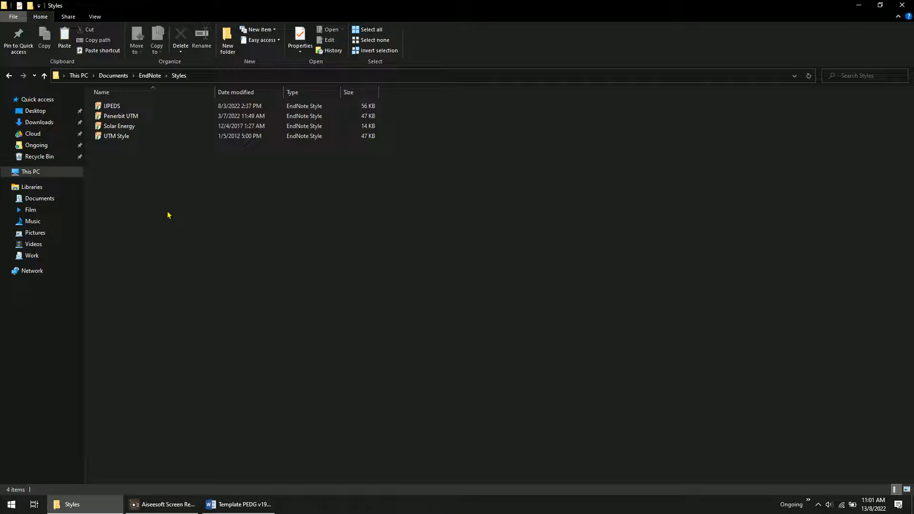
# Paste the Penerbit UTM style file into the Styles folder and close File Explorer.
pyautogui.hotkey('ctrl', 'v')
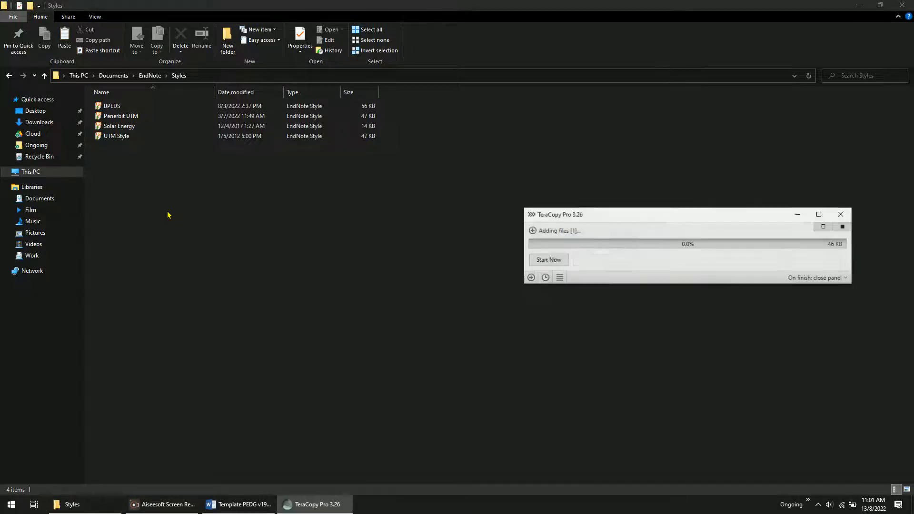
pyautogui.click(371, 232)
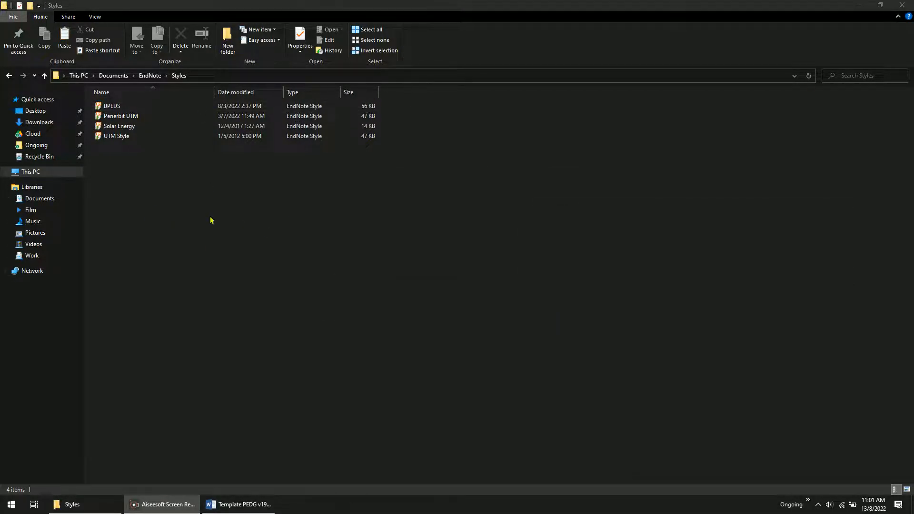
pyautogui.click(902, 5)
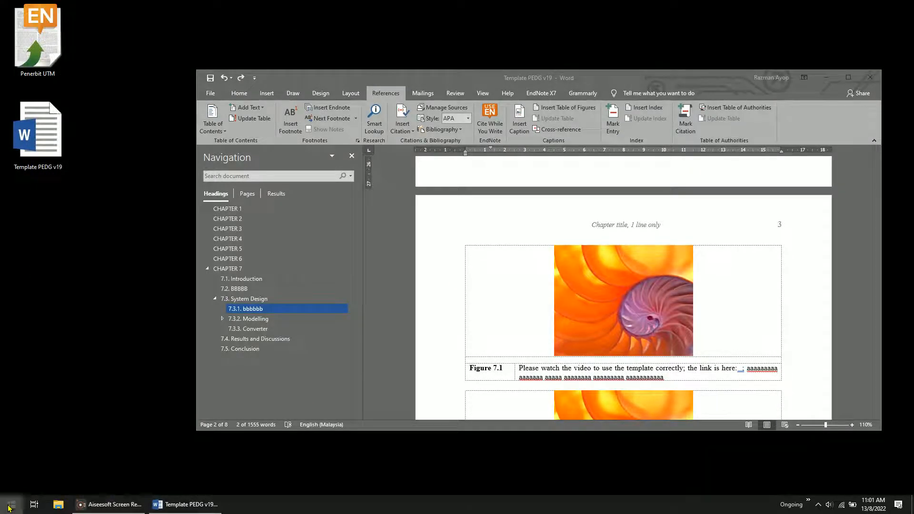
# Switch to EndNote and choose Penerbit UTM as the output style from the full list of styles.
pyautogui.press('super')
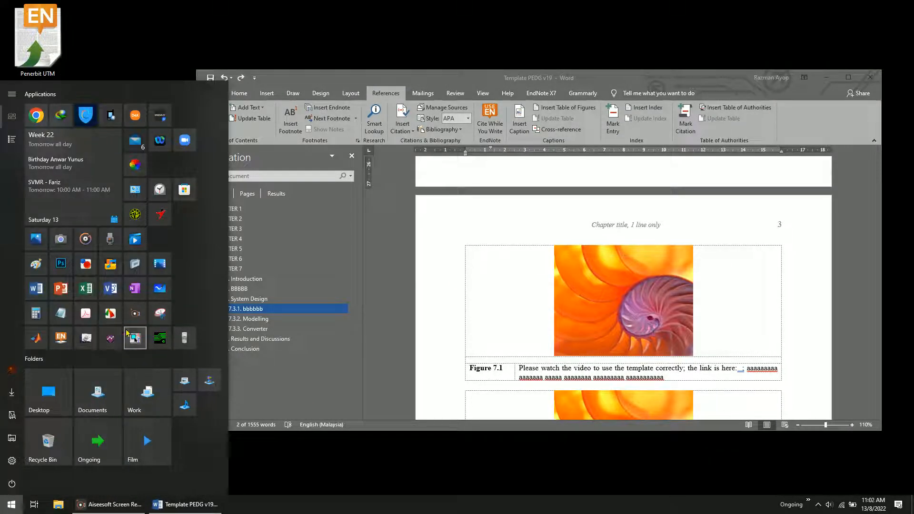
pyautogui.click(67, 339)
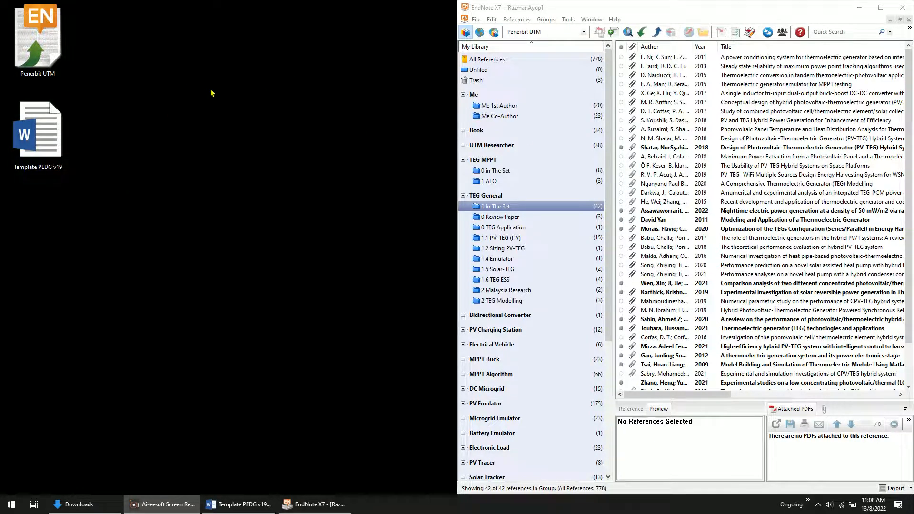
pyautogui.click(584, 33)
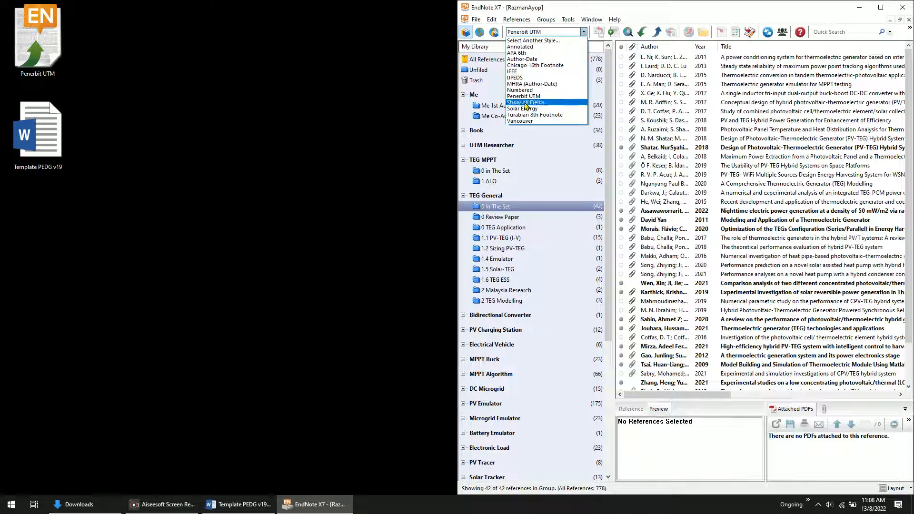
pyautogui.click(534, 42)
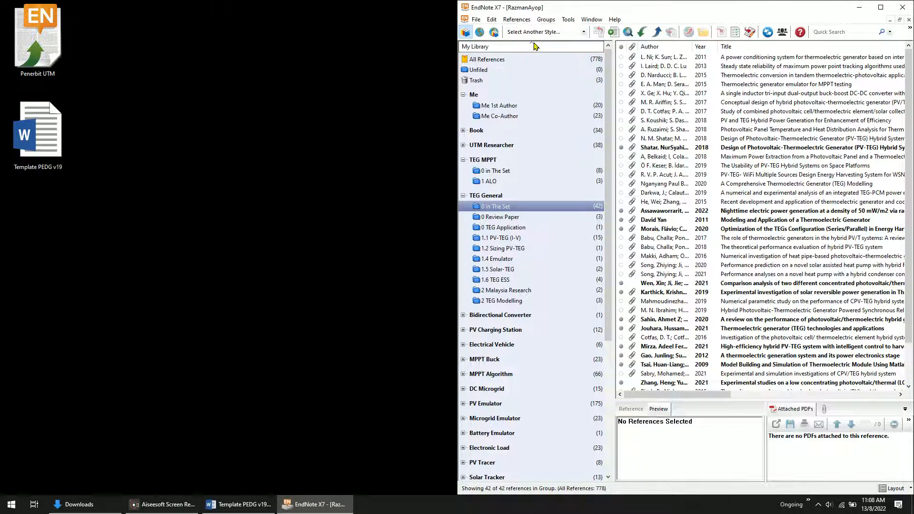
pyautogui.click(622, 196)
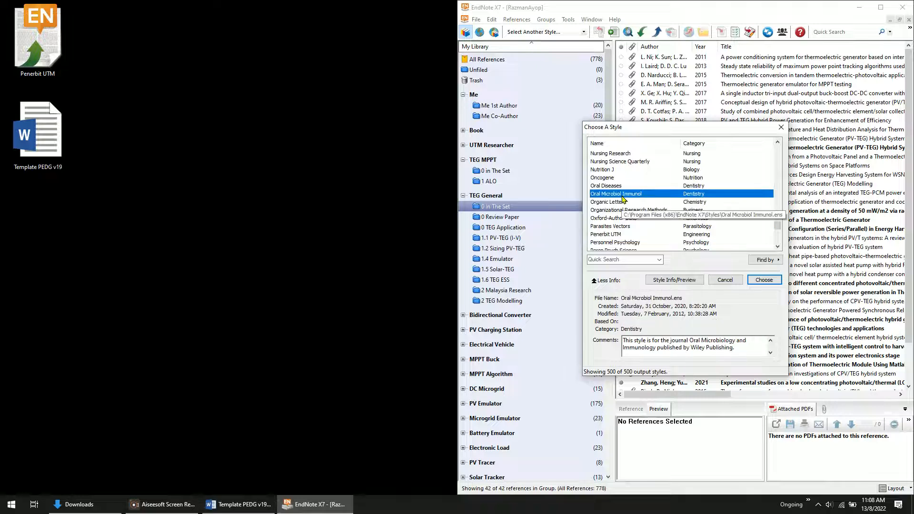
pyautogui.press('p')
pyautogui.click(626, 235)
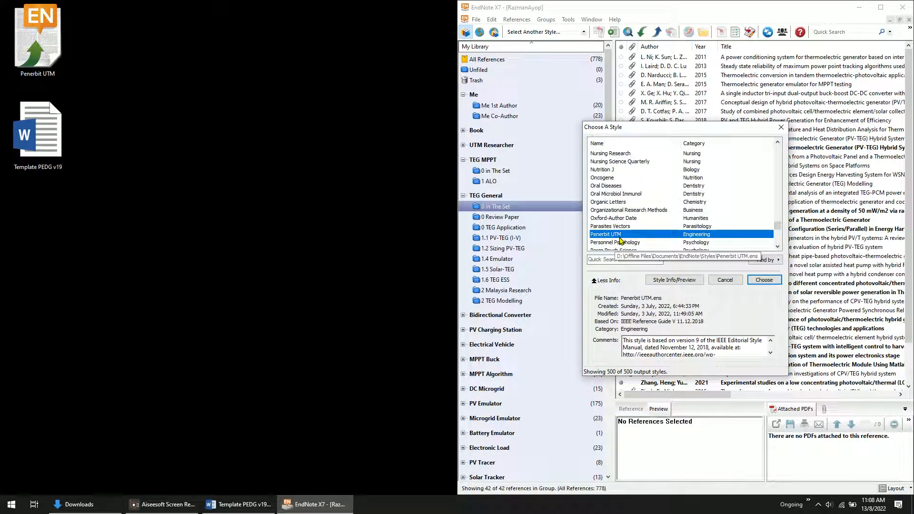
pyautogui.click(764, 281)
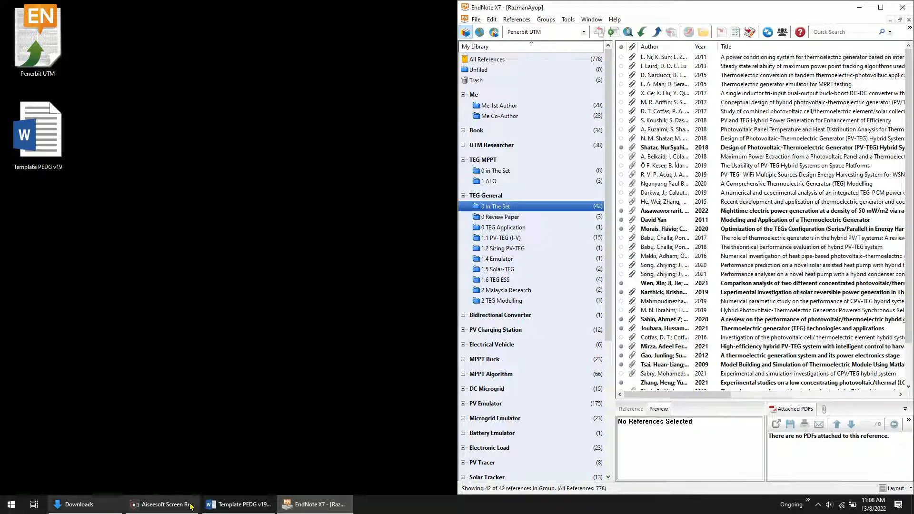
# Switch to Word, place its window side by side with EndNote, and return to the Introduction section.
pyautogui.click(264, 506)
pyautogui.moveTo(609, 80); pyautogui.dragTo(0, 75)
pyautogui.scroll(15, 310, 224)
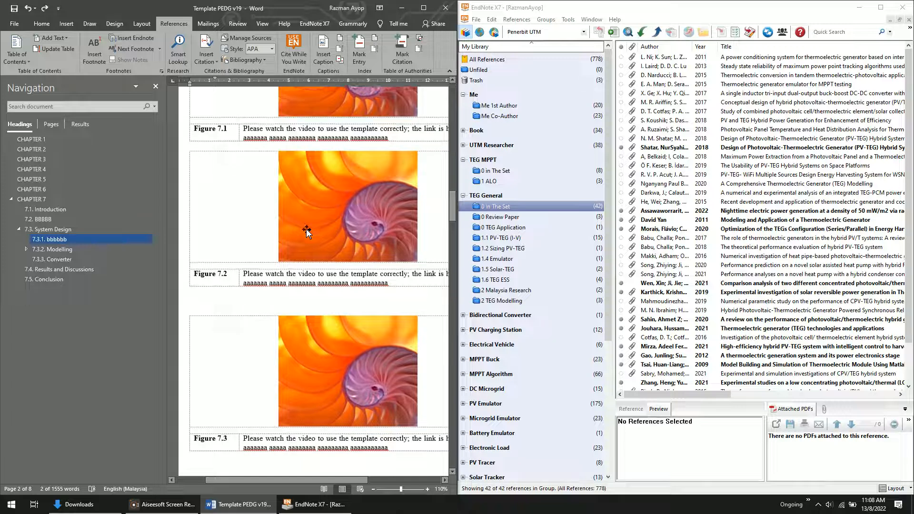
pyautogui.scroll(1, 310, 228)
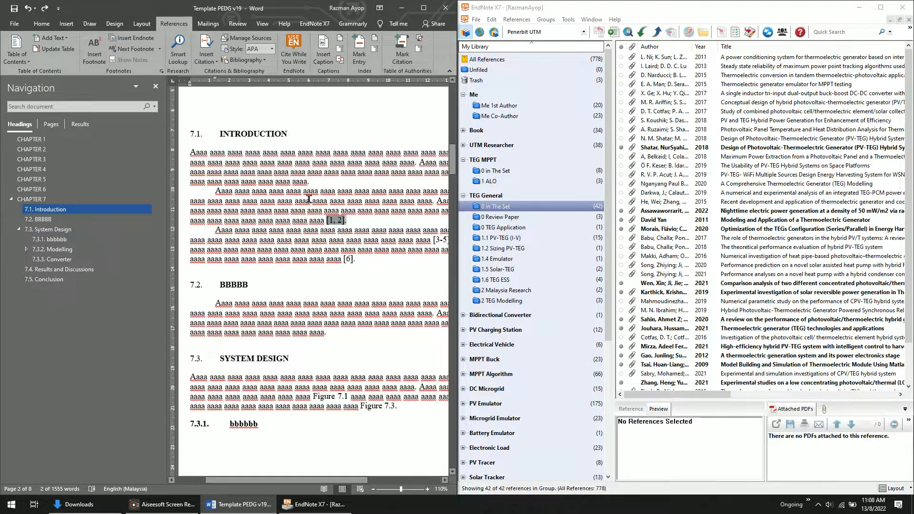
# Cite the 2022 nighttime electric power generation and 2020 TEGs configuration references at the end of the first Introduction paragraph.
pyautogui.click(295, 172)
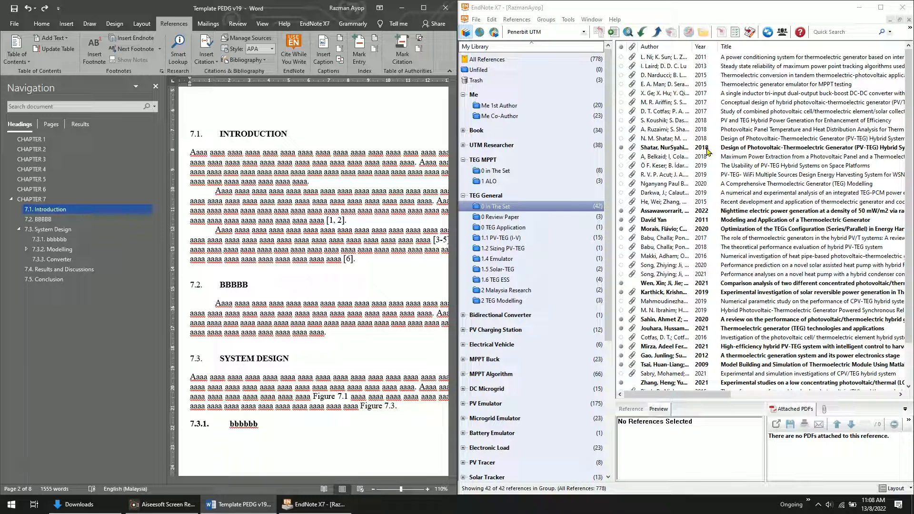
pyautogui.click(688, 101)
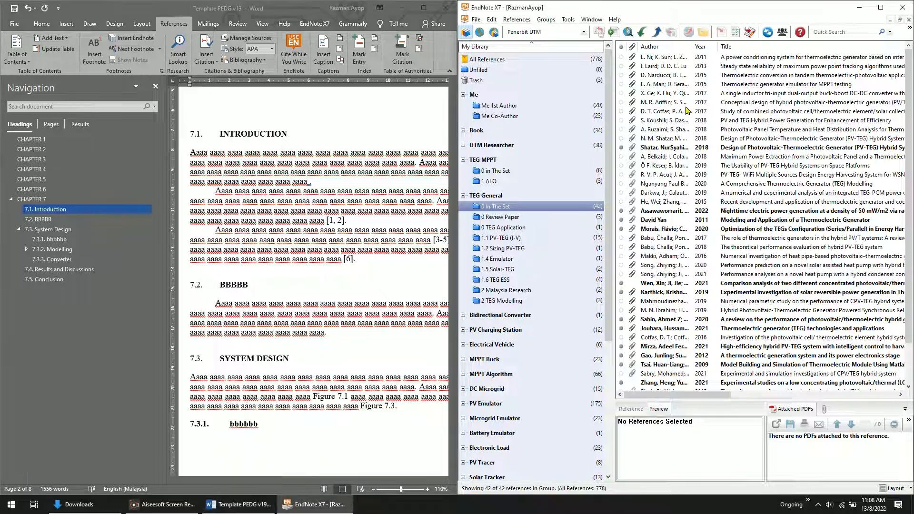
pyautogui.click(700, 229)
pyautogui.keyDown('ctrl'); pyautogui.click(699, 211); pyautogui.keyUp('ctrl')
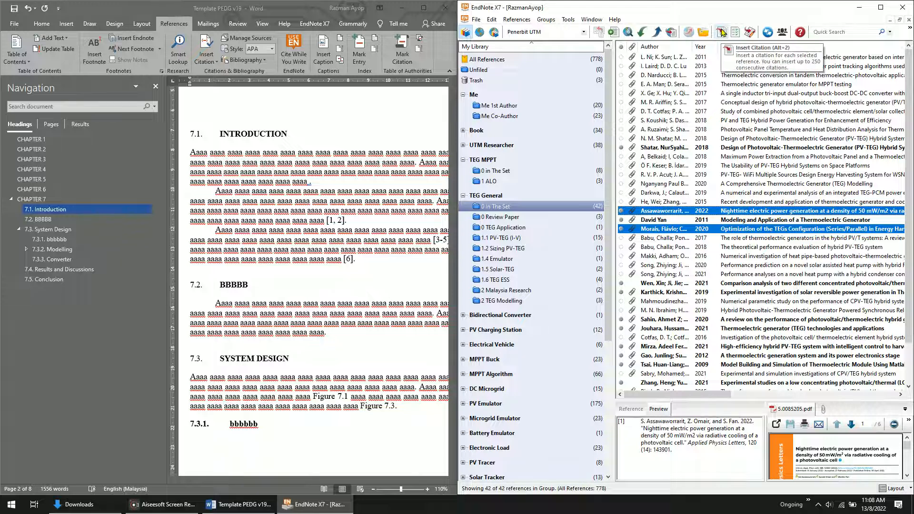
pyautogui.click(722, 31)
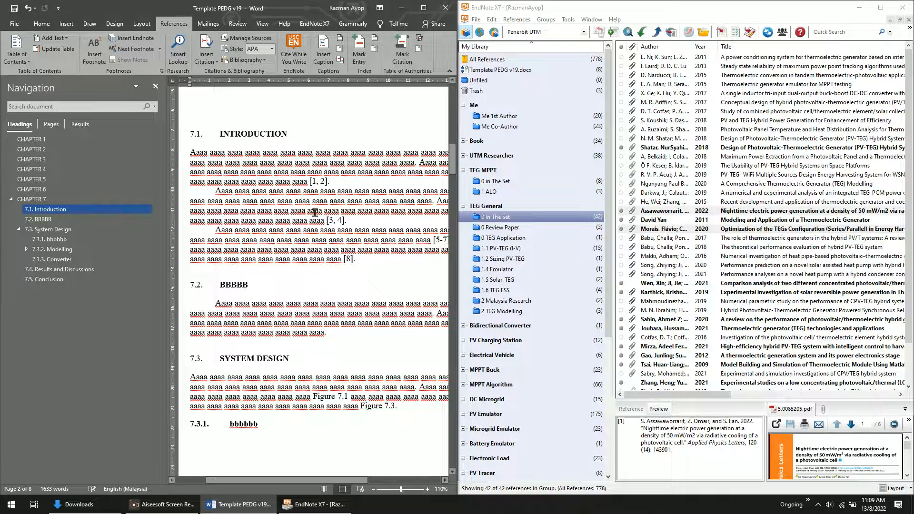
# Check the citation numbering in the body text and the entries in the References list.
pyautogui.scroll(-10, 324, 223)
pyautogui.scroll(6, 342, 240)
pyautogui.scroll(-20, 333, 244)
pyautogui.scroll(-20, 291, 250)
pyautogui.scroll(-12, 321, 256)
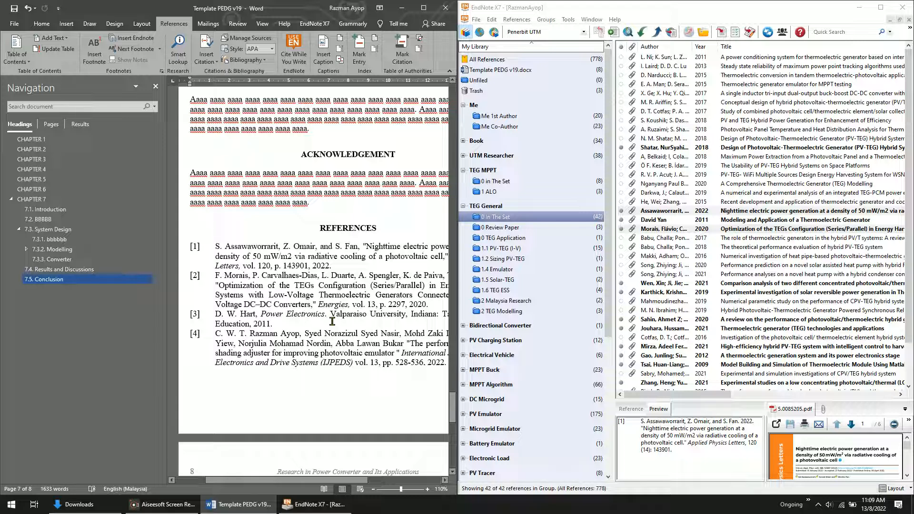
pyautogui.scroll(-2, 332, 322)
# Maximize the Word window and look back over the Conclusion section and the multilevel numbered list before it.
pyautogui.click(428, 12)
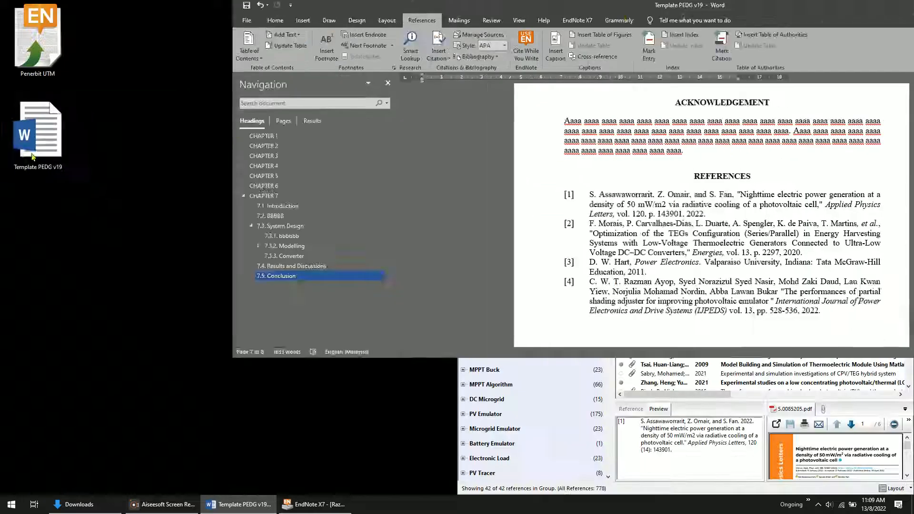
pyautogui.moveTo(817, 8); pyautogui.dragTo(3, 159)
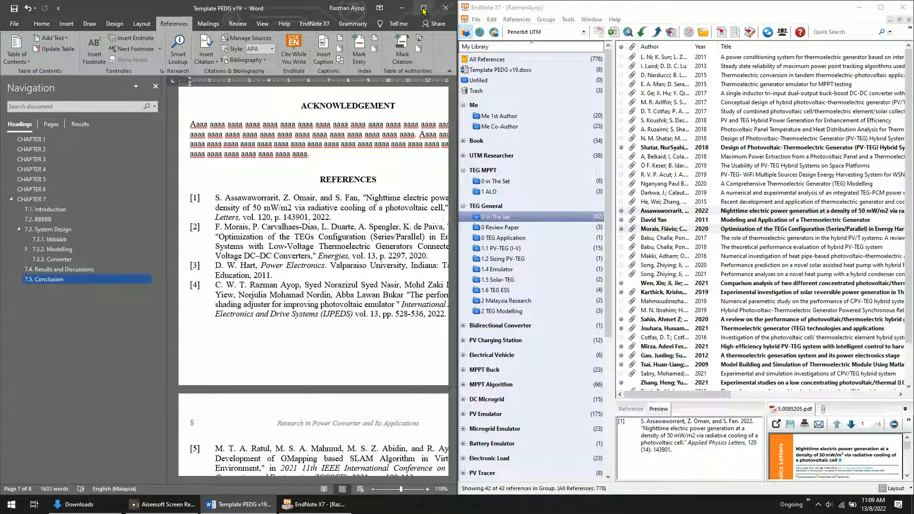
pyautogui.click(424, 8)
pyautogui.scroll(4, 476, 190)
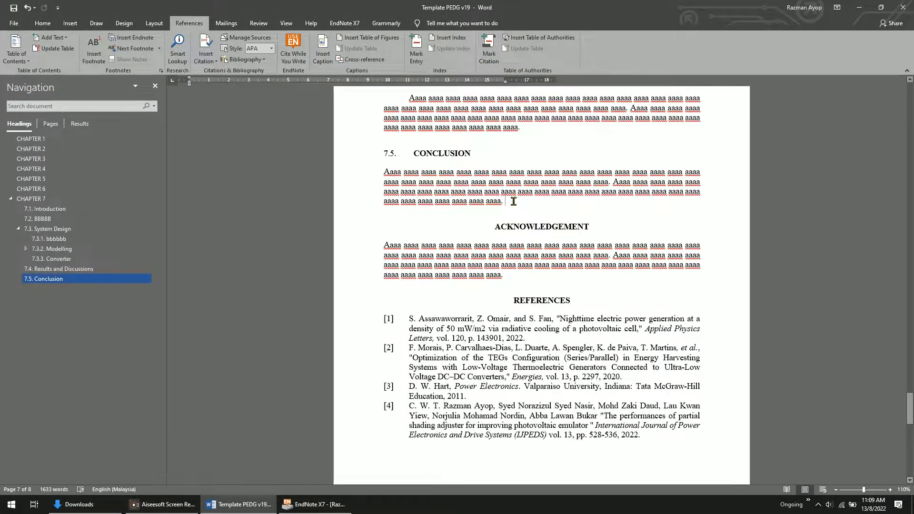
pyautogui.scroll(9, 513, 201)
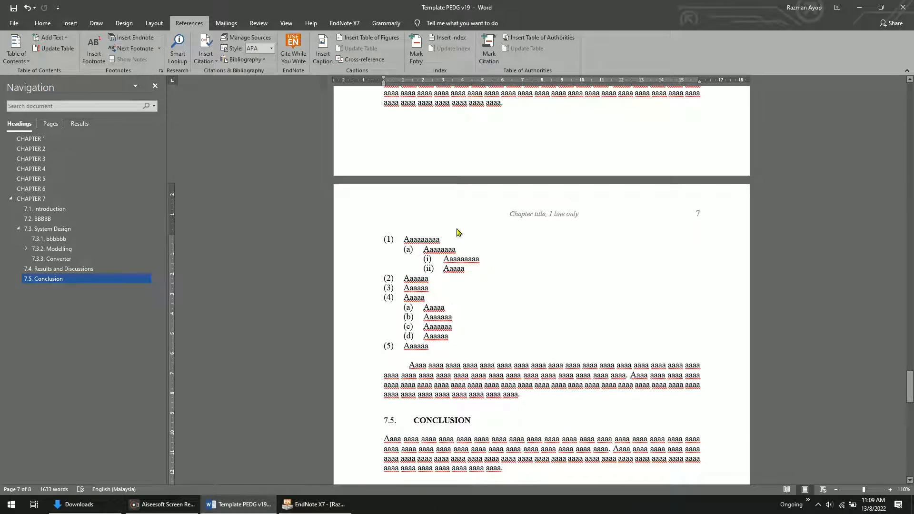
# Check which paragraph style the multilevel numbered list before the Conclusion section uses.
pyautogui.moveTo(425, 344); pyautogui.dragTo(393, 260)
pyautogui.click(43, 22)
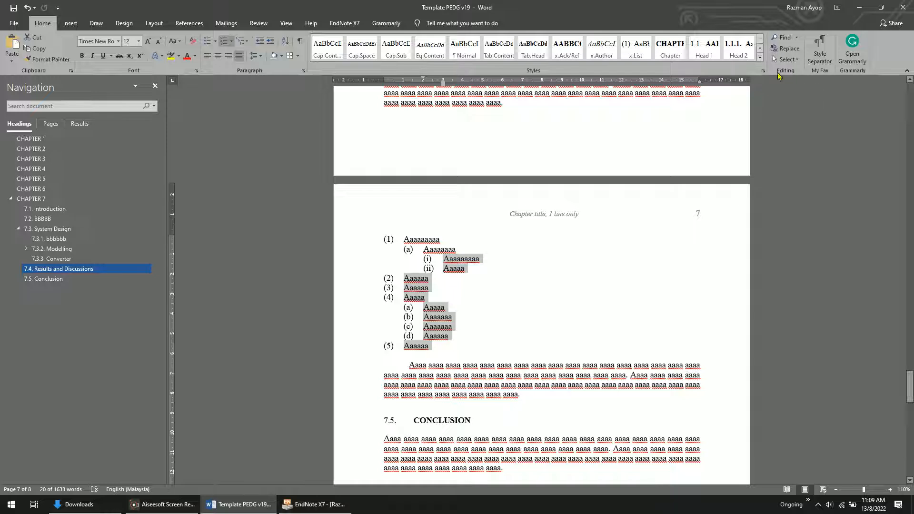
pyautogui.click(761, 57)
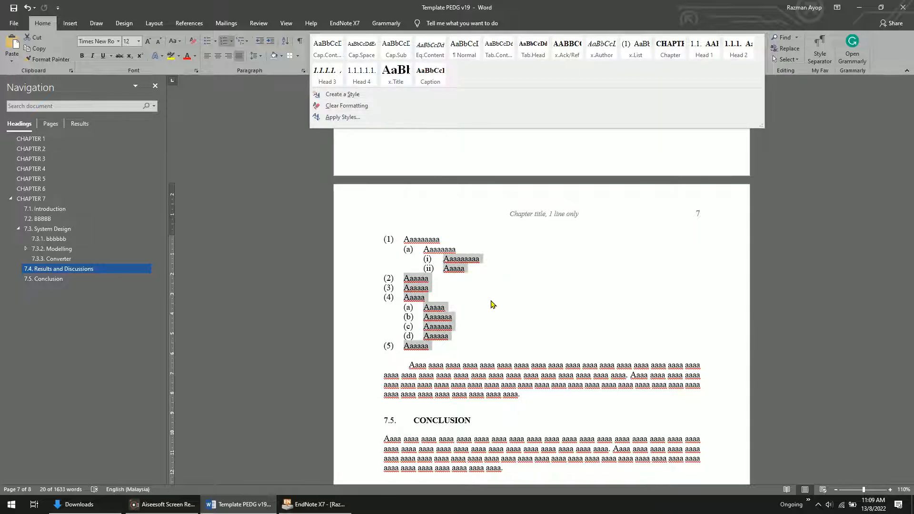
pyautogui.press('Escape')
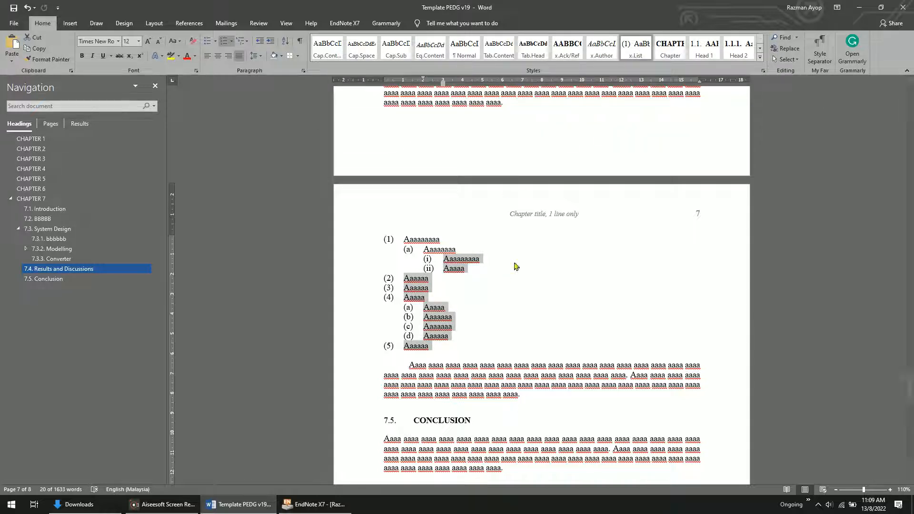
pyautogui.click(466, 316)
pyautogui.click(439, 248)
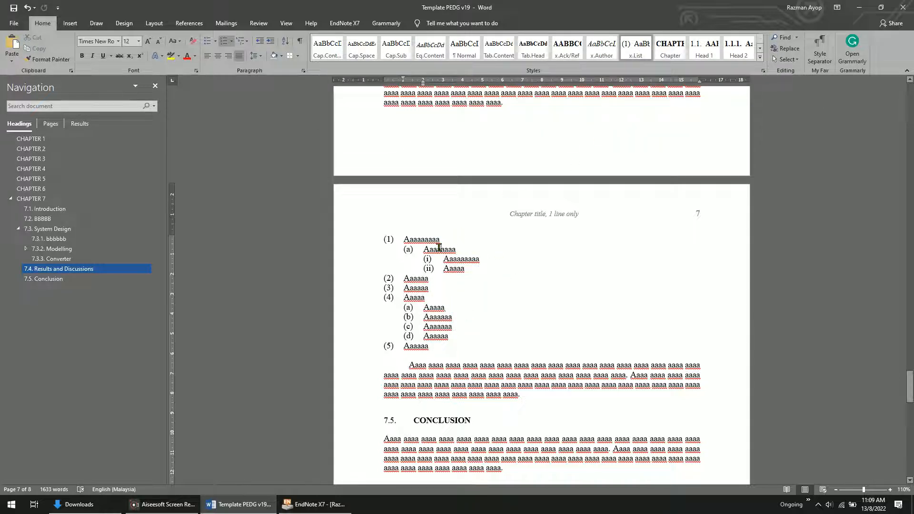
pyautogui.moveTo(405, 239); pyautogui.dragTo(450, 336)
pyautogui.scroll(4, 501, 282)
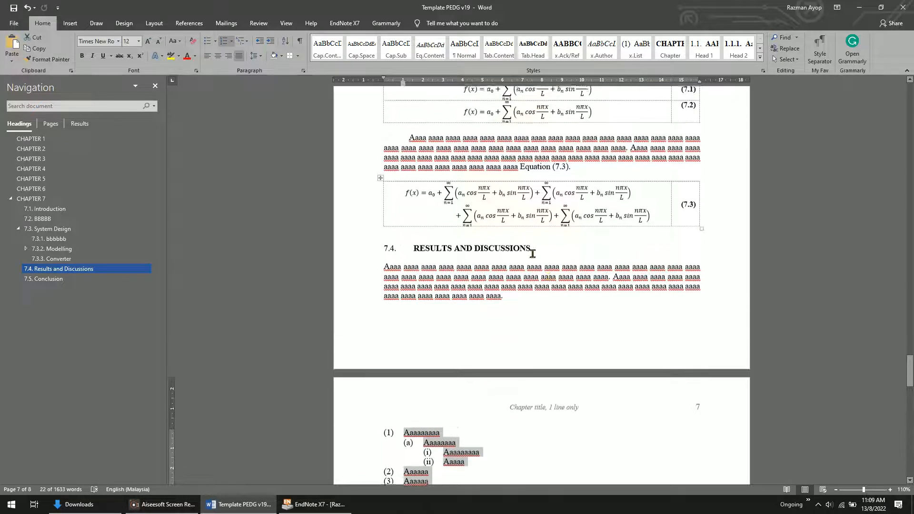
# Split the Results and Discussions paragraph partway through its third line and enter "aaaaaa" on a separate line at the break.
pyautogui.click(501, 283)
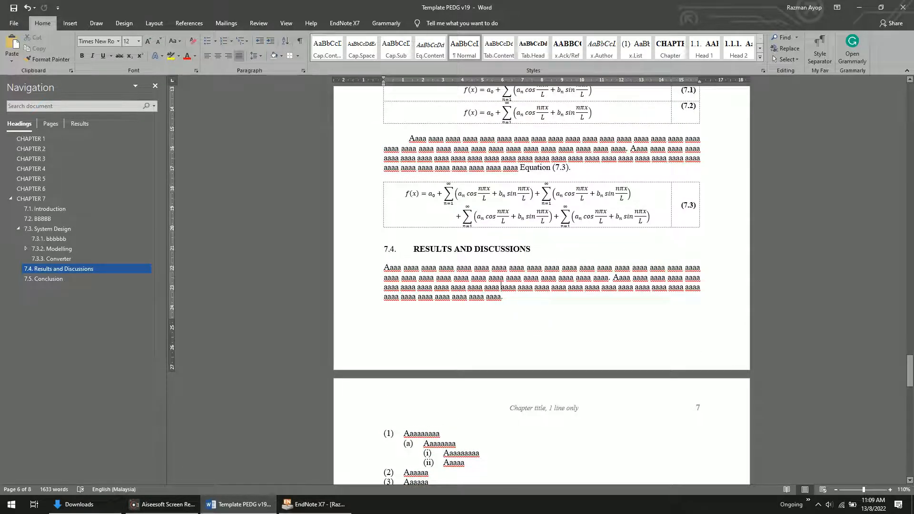
pyautogui.press('Return')
pyautogui.hotkey('ctrl', 'Return')
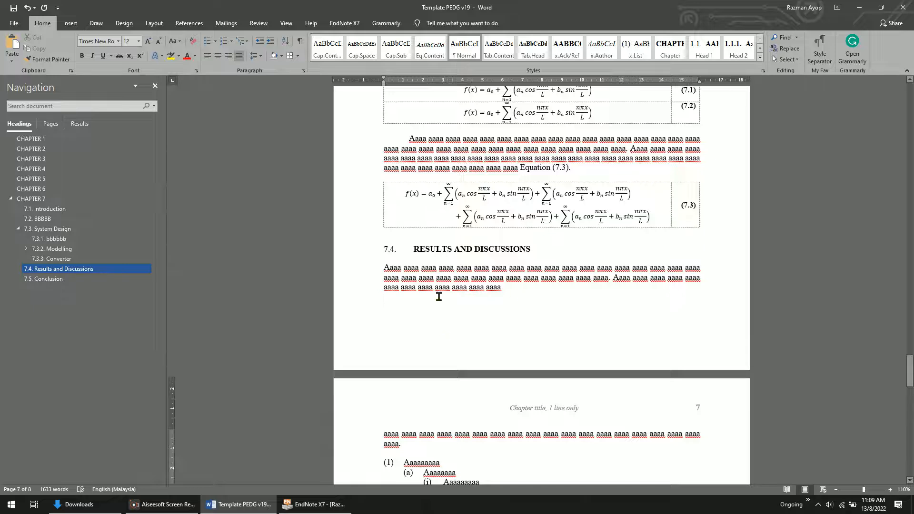
pyautogui.write('aaaaaa')
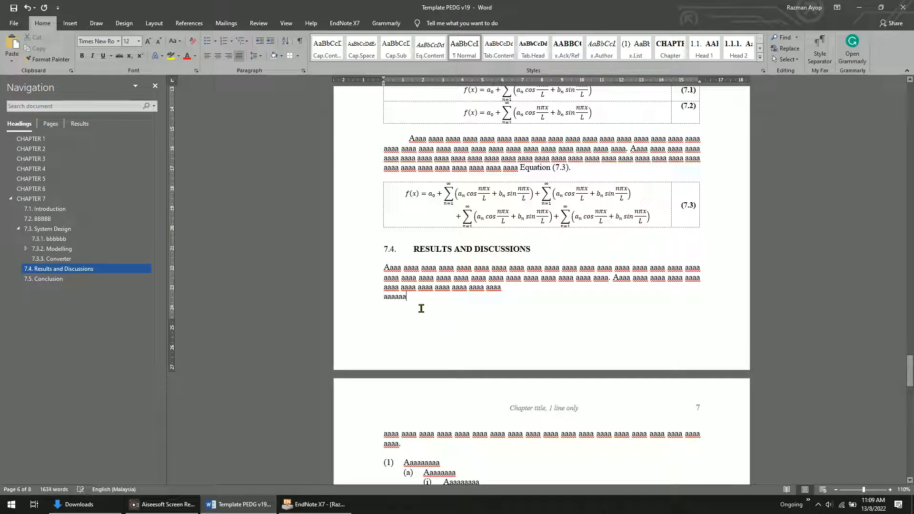
# Apply the x.List style to the "aaaaaa" line and separate it from the paragraph above with a blank line.
pyautogui.doubleClick(397, 297)
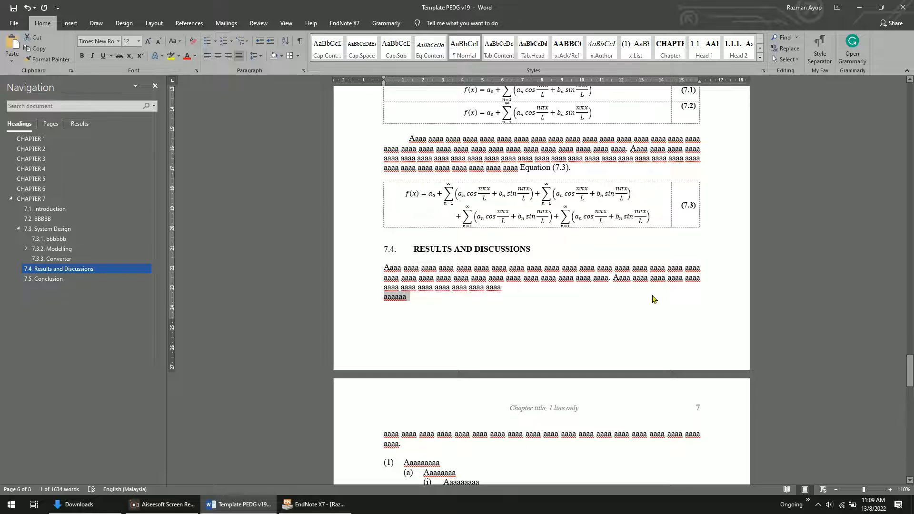
pyautogui.click(641, 55)
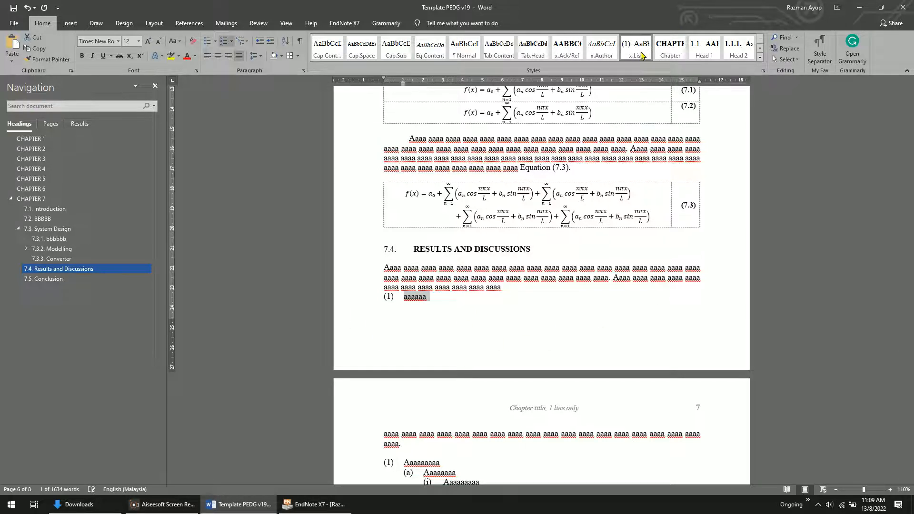
pyautogui.click(505, 290)
# Add the list item "hdhdfhdf" after "aaaaaa", with second-level item "gndfgjndfg" and third-level item "mfcgjfgj" nested beneath it.
pyautogui.click(438, 308)
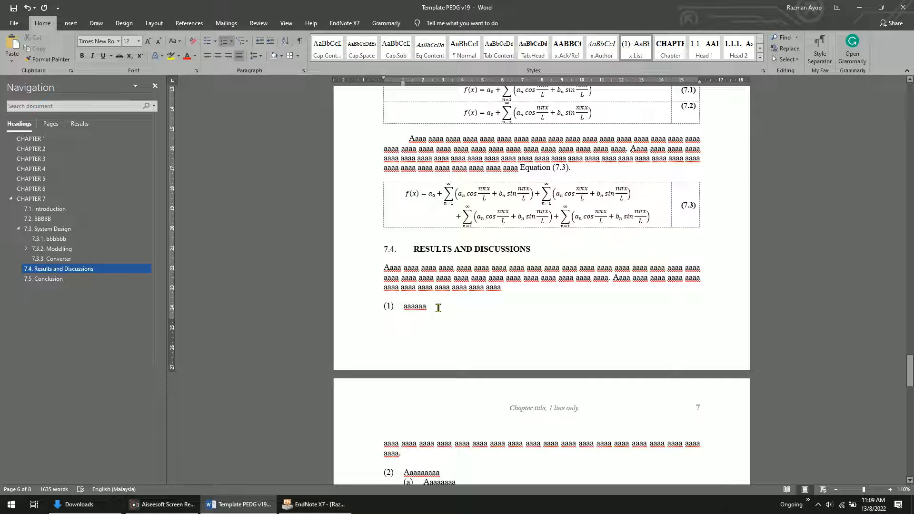
pyautogui.press('Return')
pyautogui.write('hdhdfhdf')
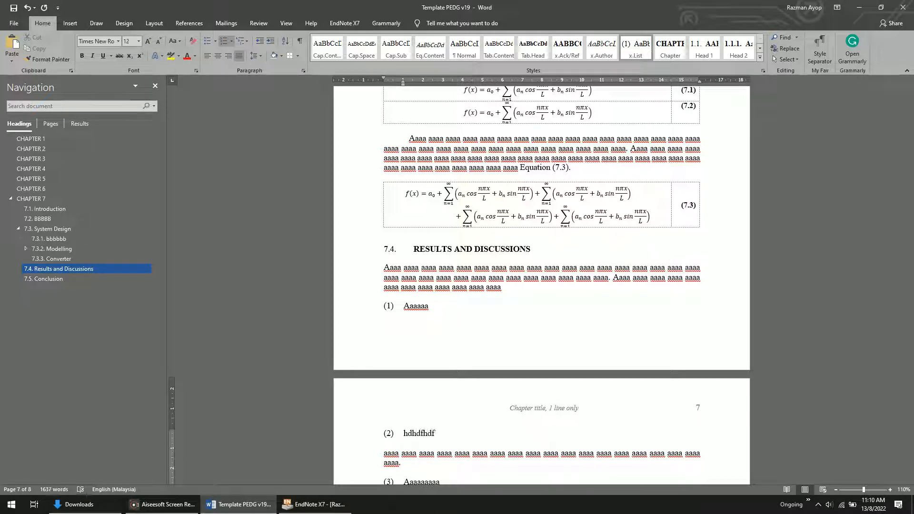
pyautogui.press('Return')
pyautogui.press('Tab')
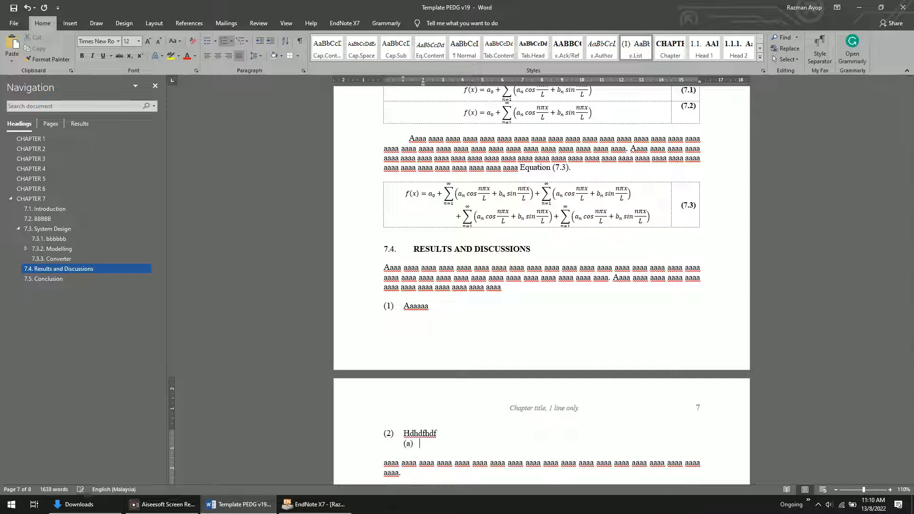
pyautogui.write('gndfgjndfg')
pyautogui.press('Return')
pyautogui.press('Tab')
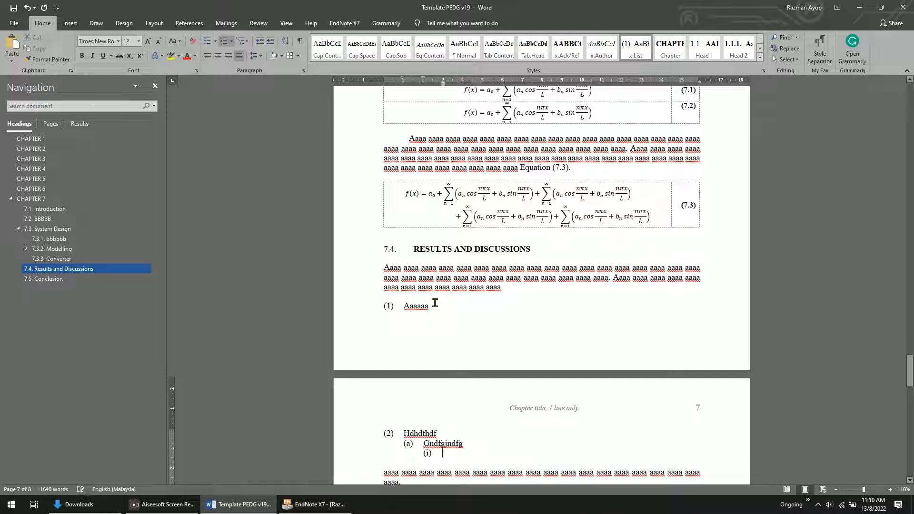
pyautogui.write('mfcgjfgj')
# Try a fourth-level list item below the "mfcgjfgj" item and remove it again.
pyautogui.press('Return')
pyautogui.press('Tab')
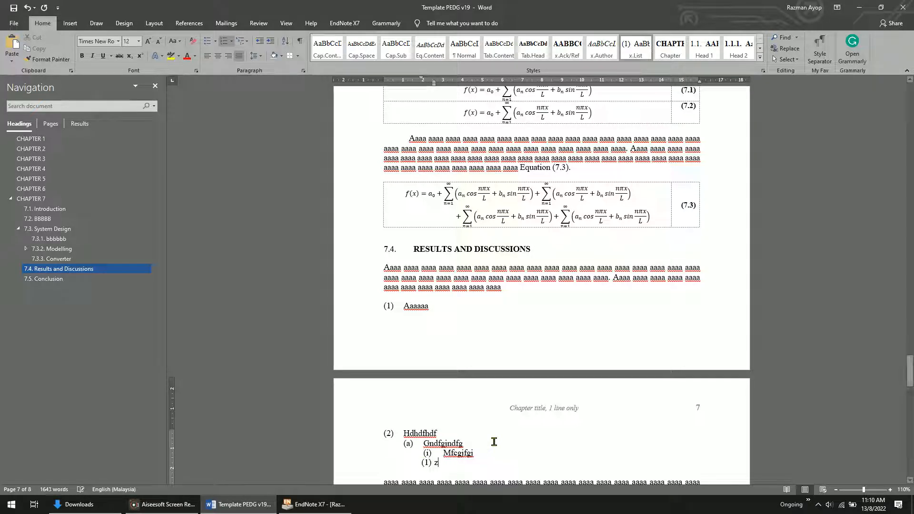
pyautogui.press('BackSpace')
pyautogui.press('BackSpace')
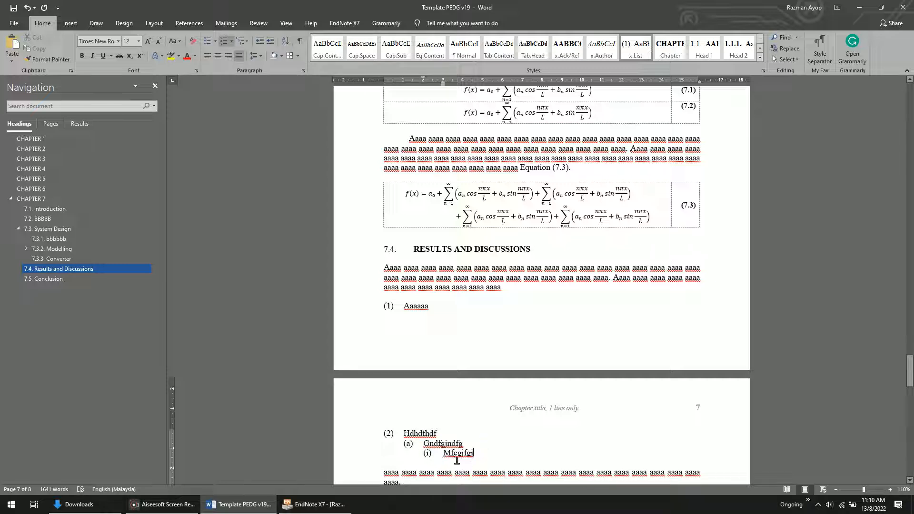
# Look over the available styles, the numbered lists around the Conclusion section and the tables in the System Design section.
pyautogui.click(759, 59)
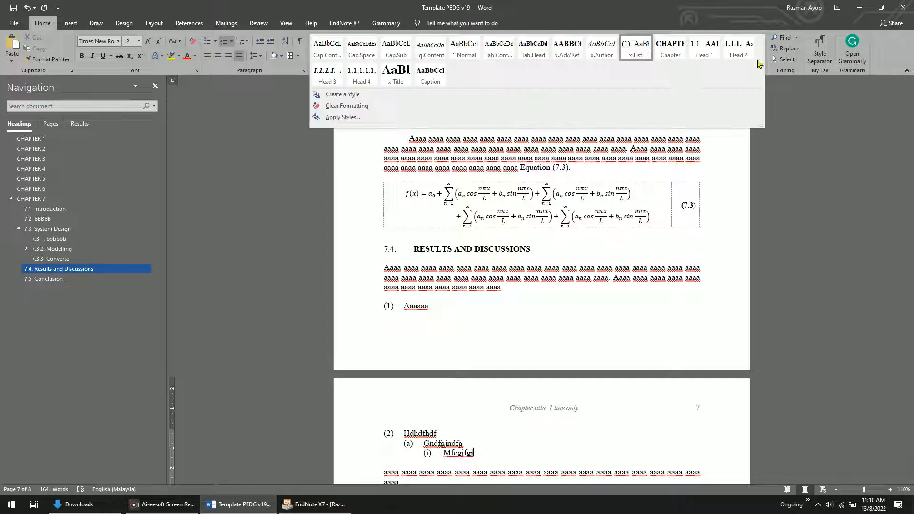
pyautogui.click(827, 277)
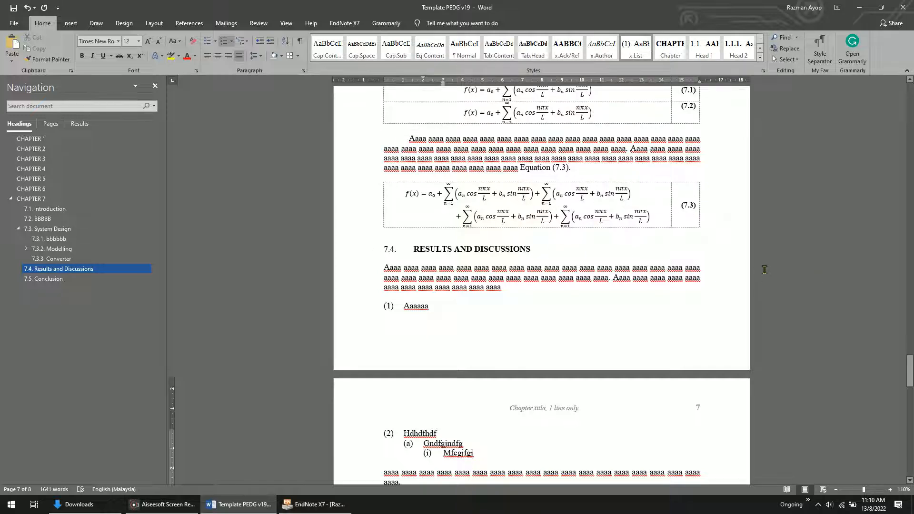
pyautogui.scroll(-7, 719, 329)
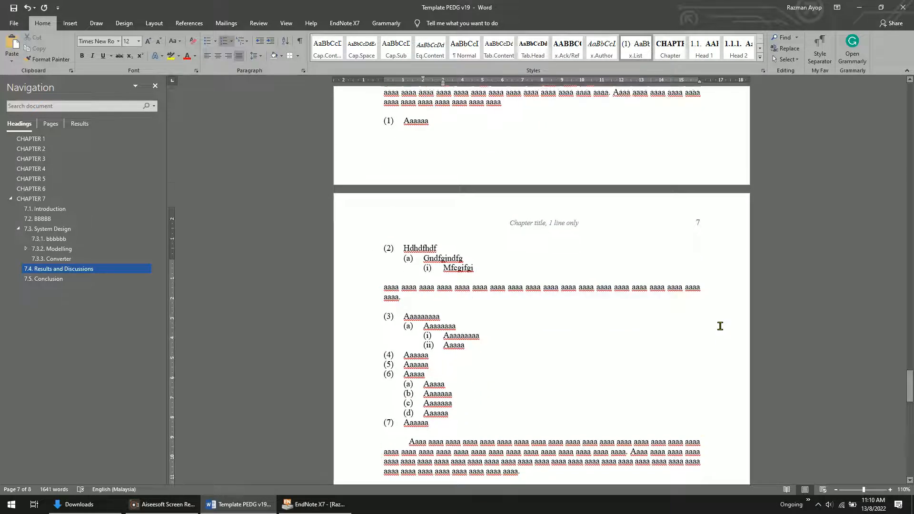
pyautogui.scroll(-4, 718, 325)
pyautogui.scroll(8, 718, 322)
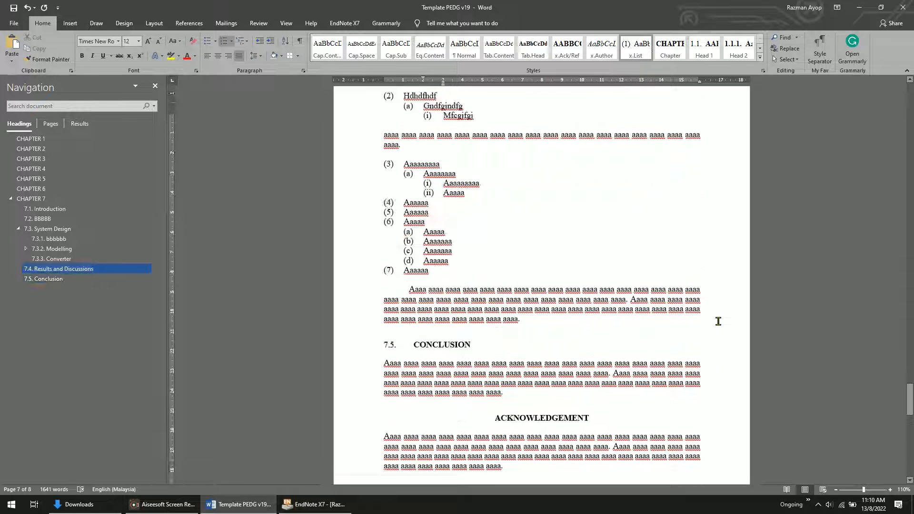
pyautogui.scroll(15, 719, 322)
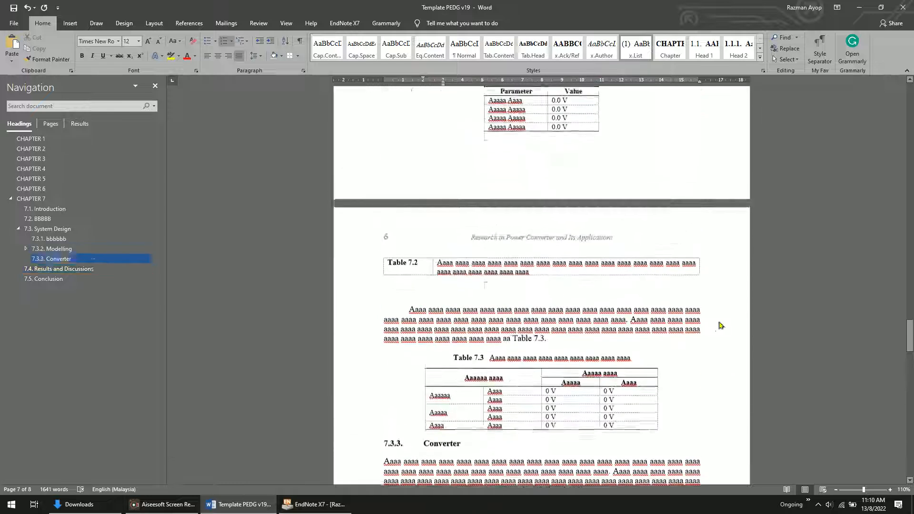